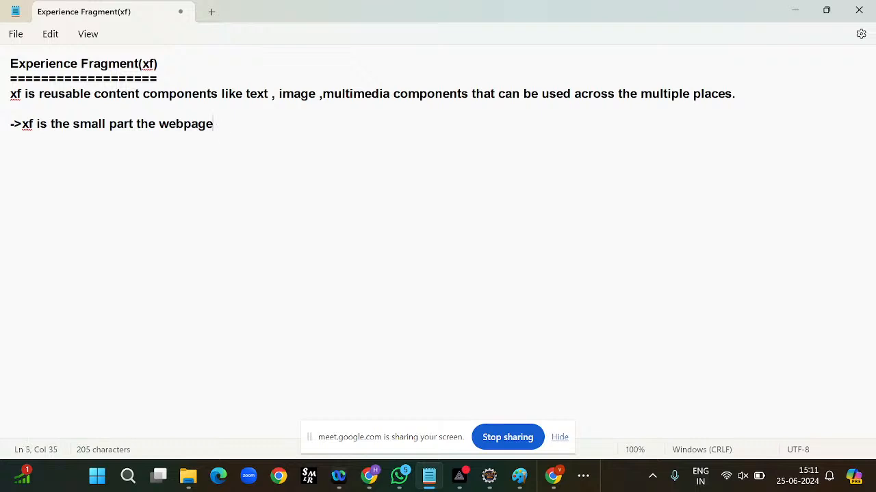
- Add the line "-->global content /common content" to the notes, one blank line below the webpage sentence
key("Return")
left_click(223, 131)
key("Return")
key("Return")
type("-->glob")
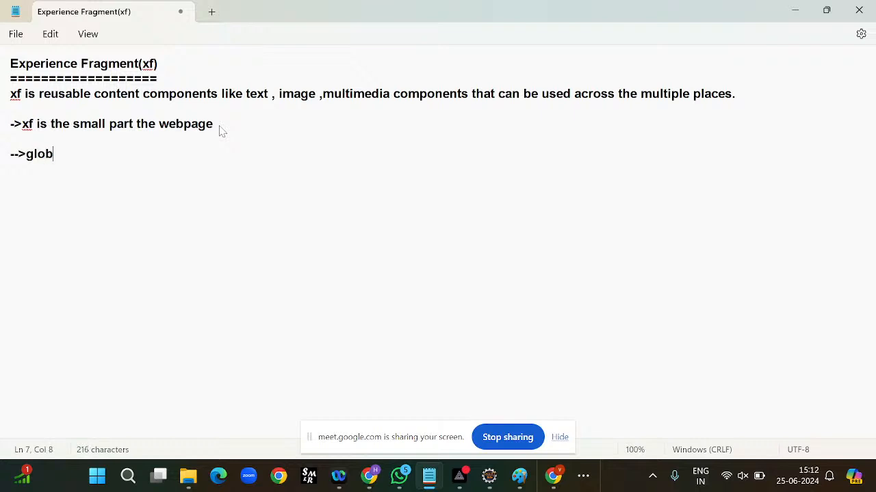
type("al content /comm")
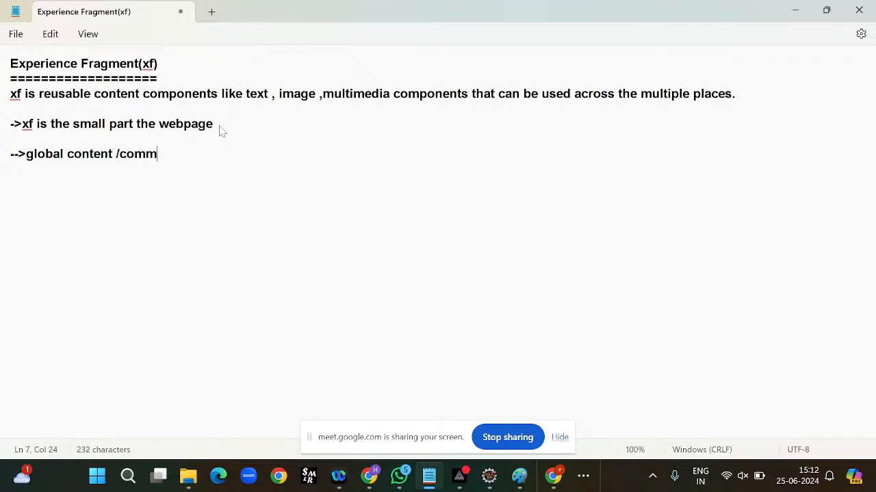
type("on content")
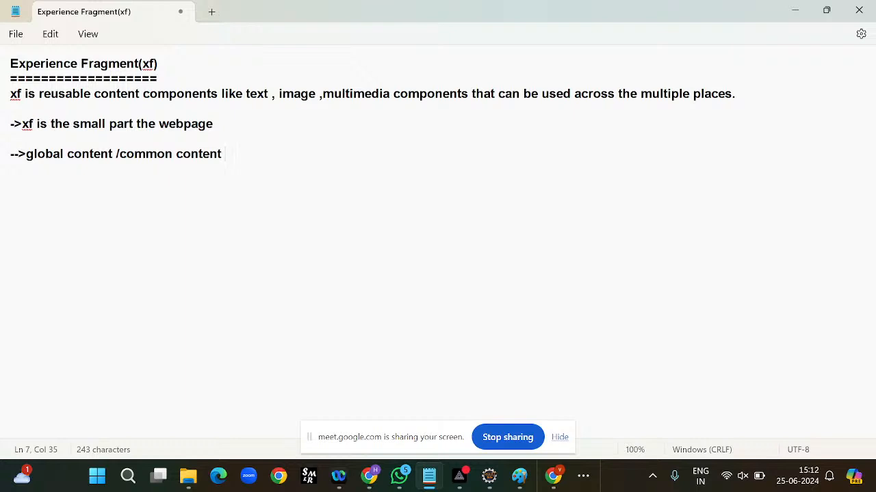
- List "--header" and "--footer" as indented lines under the global content line
left_click_drag(108, 154, 55, 156)
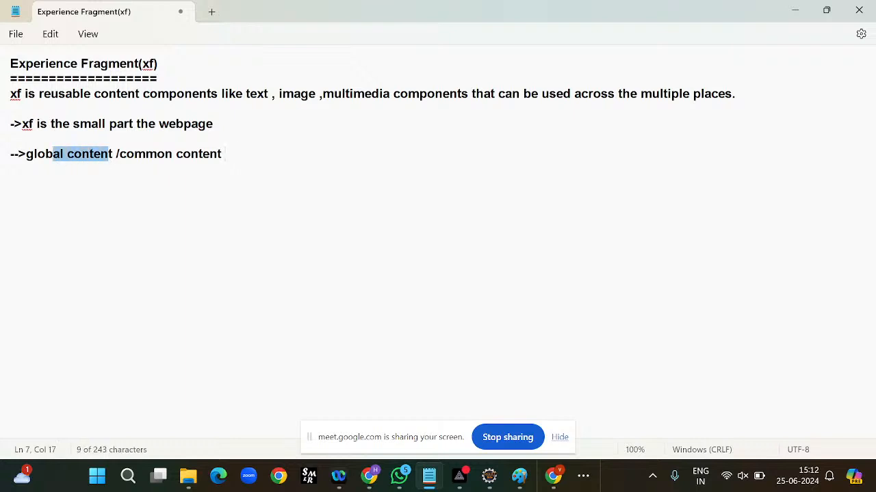
left_click_drag(119, 155, 202, 156)
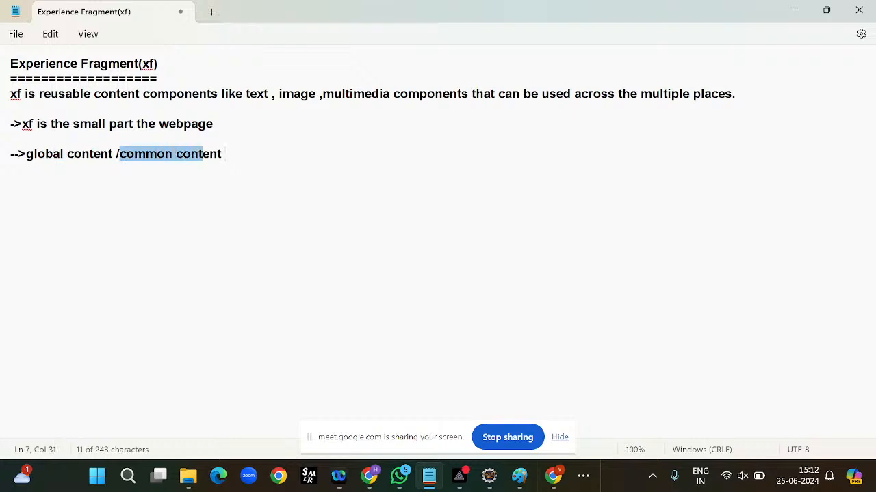
left_click(236, 160)
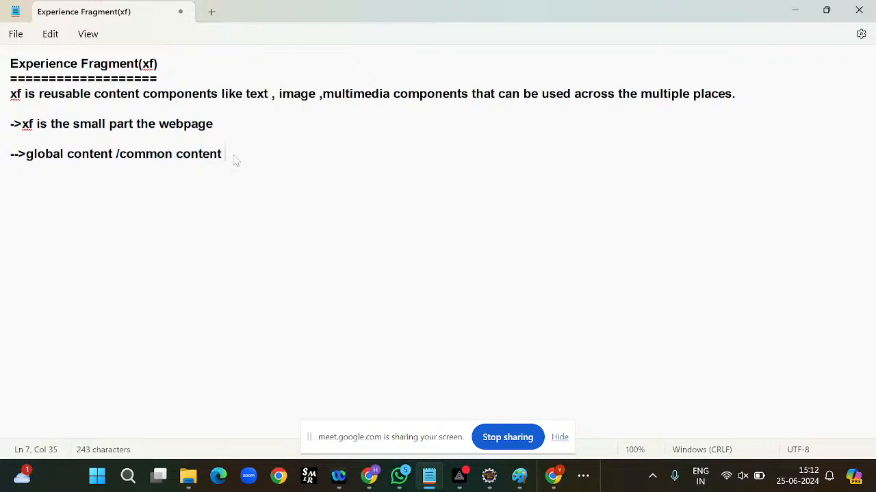
key("Return")
type("--header")
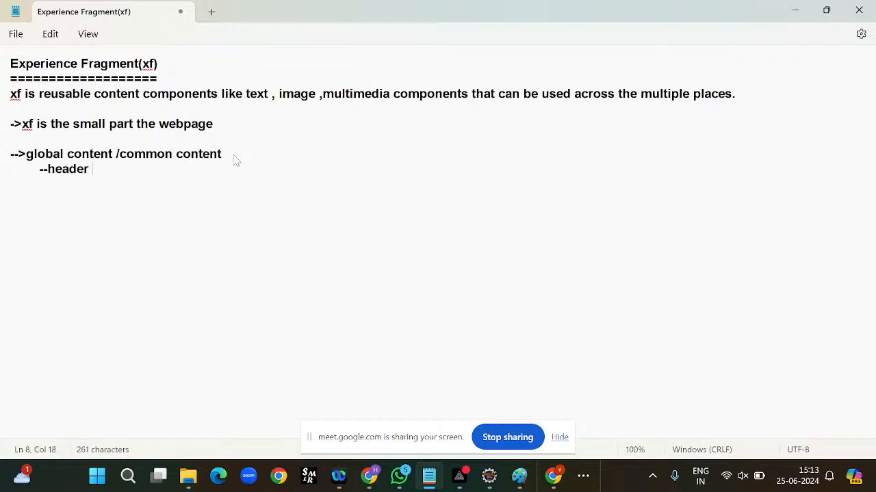
key("Return")
type("--foot")
key("BackSpace")
type("oter")
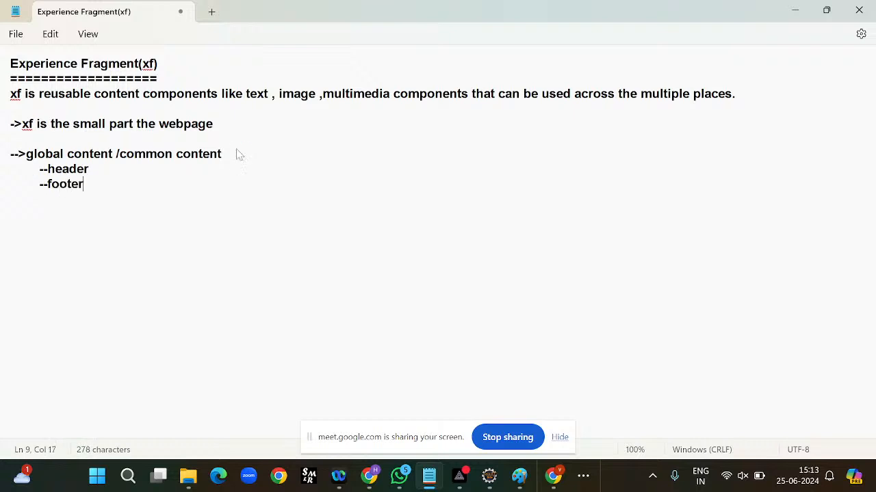
- Add an indented "header" sublist below the footer line with the items "text" and "image", followed by several blank lines
key("Return")
type("header")
key("Return")
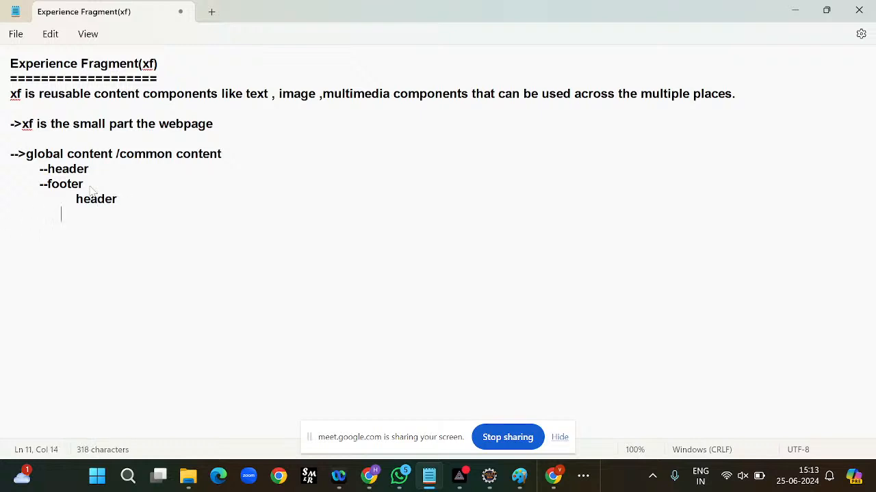
type("text")
key("Return")
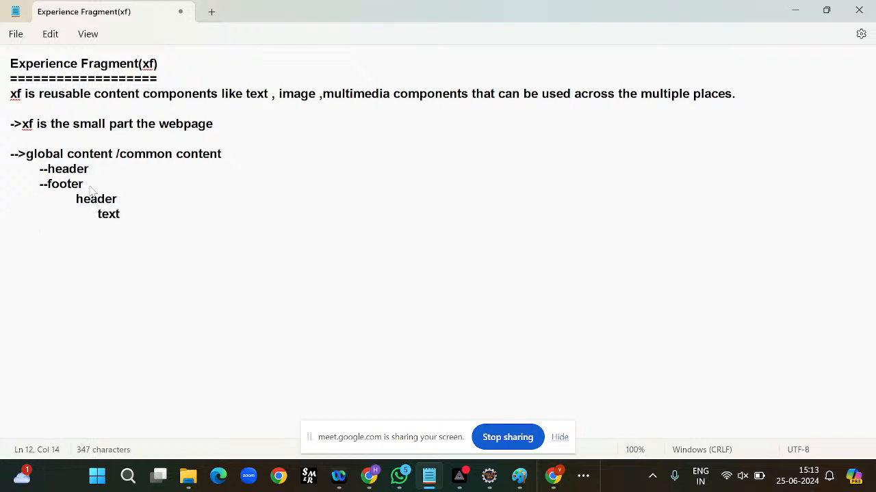
type("image")
key("Return")
key("Return")
key("Return")
key("Return")
key("Return")
key("Return")
key("Return")
key("Return")
key("Return")
key("Return")
key("Return")
key("Return")
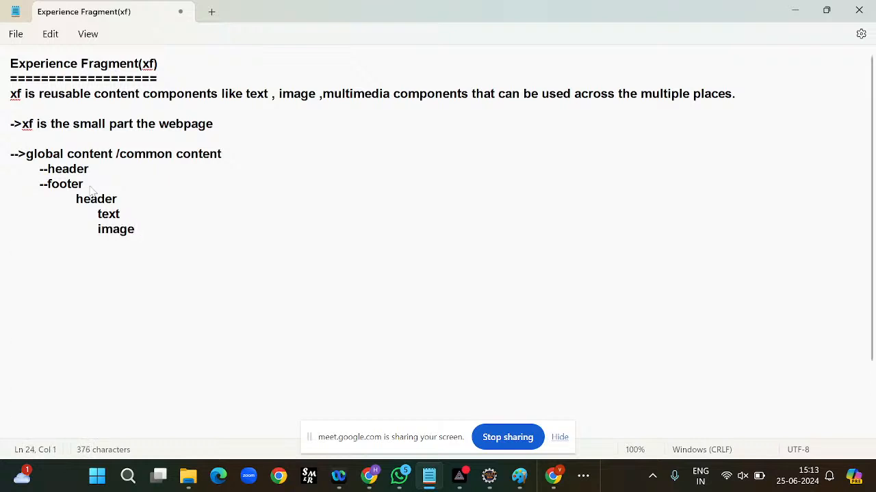
- Extend the header sublist below "image" with the items "search" and "navigation"
key("Up")
key("Up")
key("Up")
key("Up")
key("Up")
key("Up")
key("Up")
key("Up")
key("Up")
key("Up")
left_click(143, 234)
key("Return")
key("BackSpace")
key("BackSpace")
type("se")
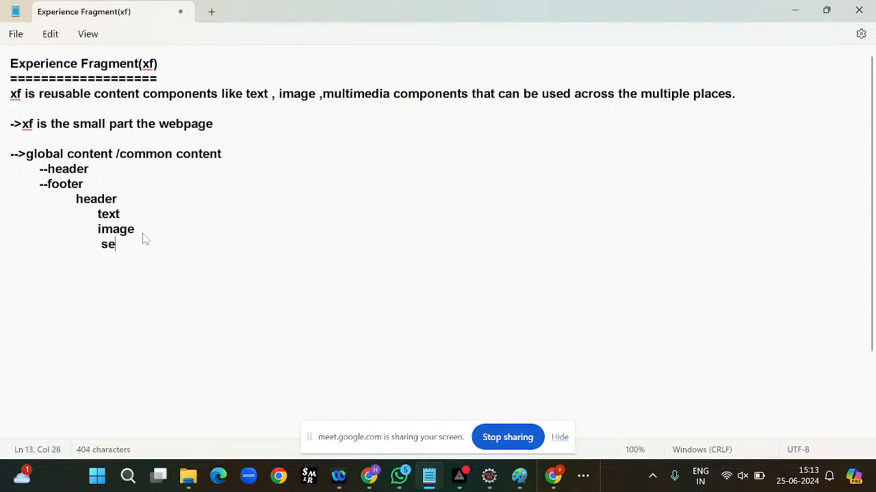
type("arch")
key("Return")
type("naviag")
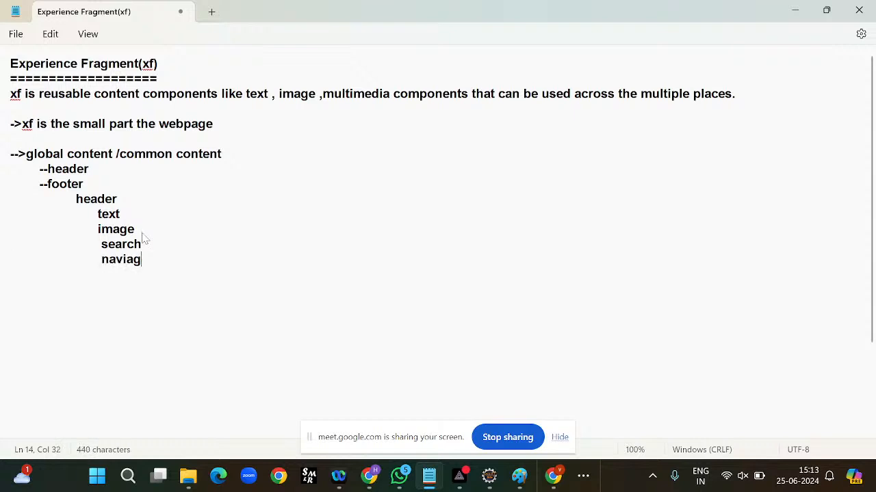
key("BackSpace")
key("BackSpace")
type("gation")
left_click_drag(159, 64, 3, 81)
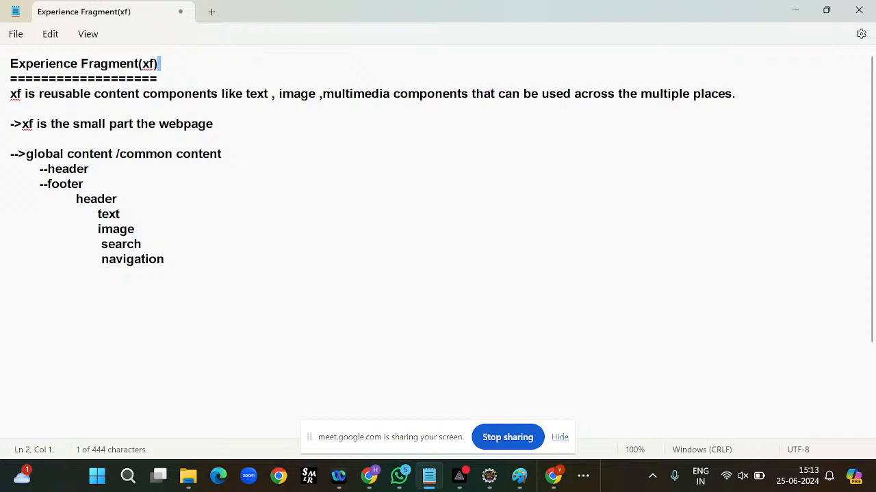
left_click_drag(112, 154, 19, 155)
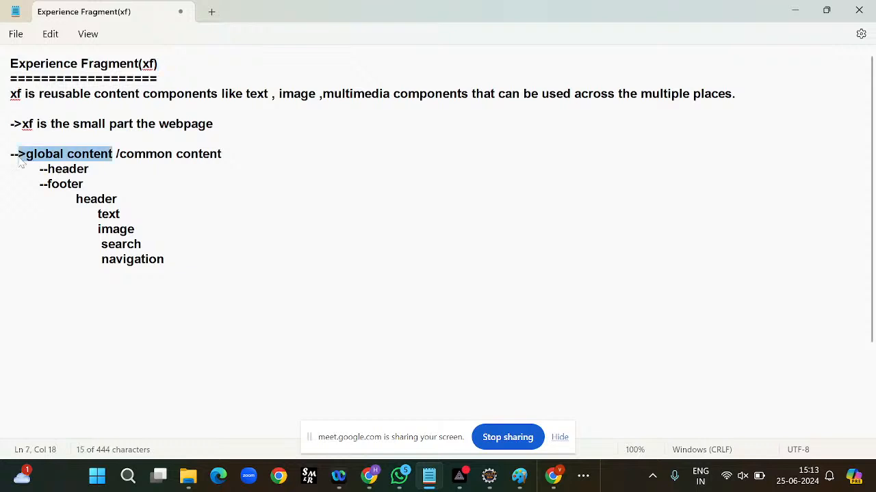
left_click(191, 124)
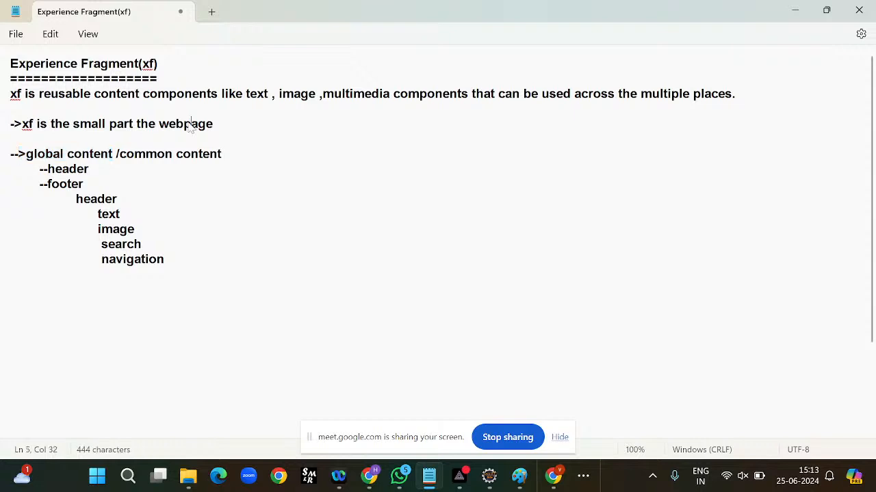
- Switch to the Google Meet call in Chrome and admit all waiting participants
left_click(369, 475)
left_click(312, 403)
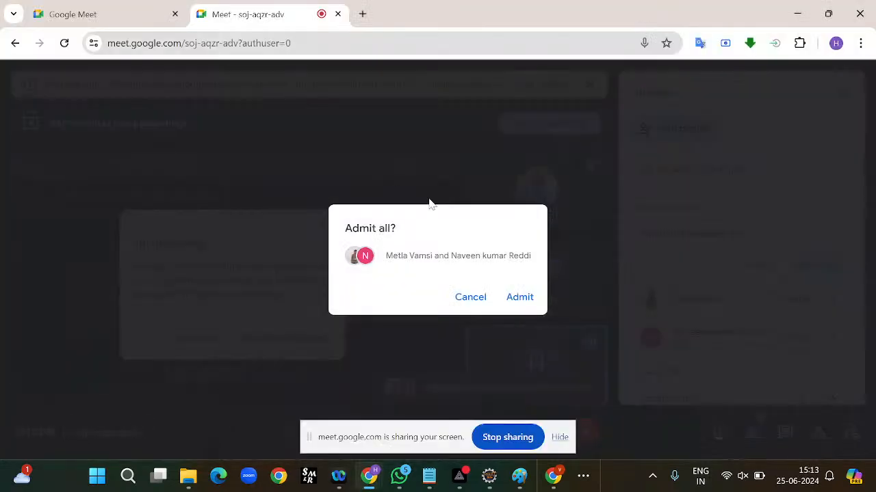
left_click(525, 300)
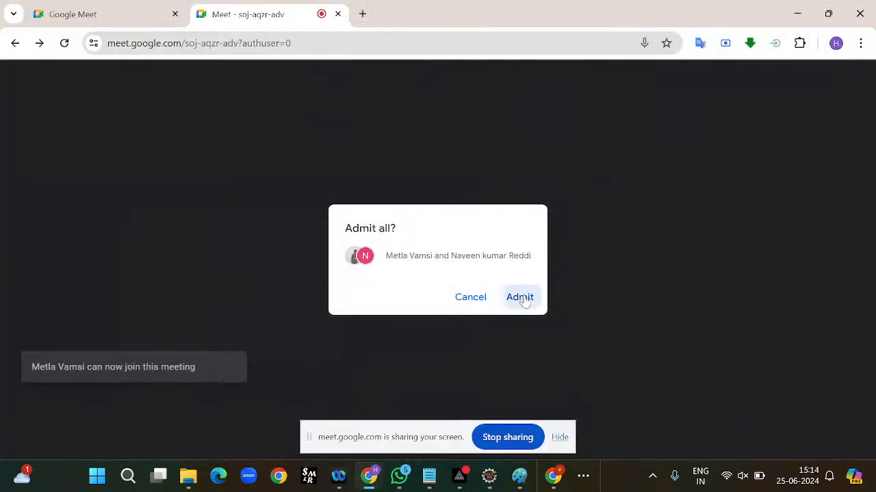
- Open the Unilever website in a new browser tab
key("ctrl+t")
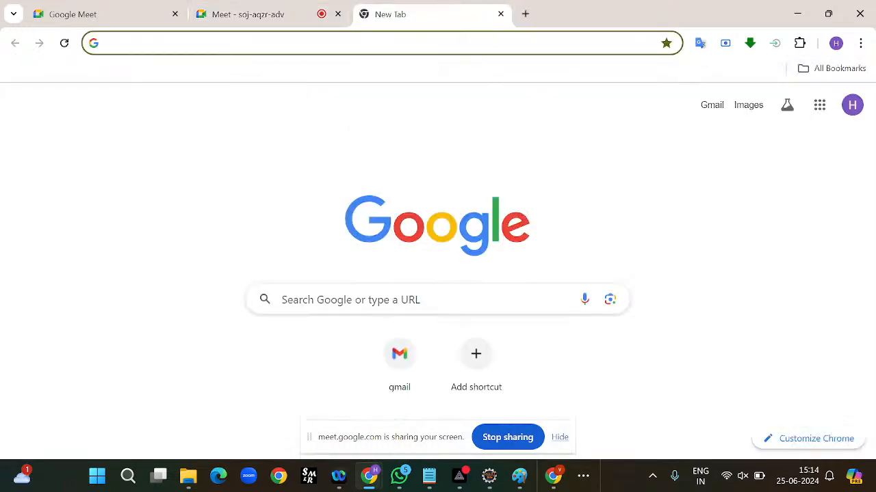
type("uni")
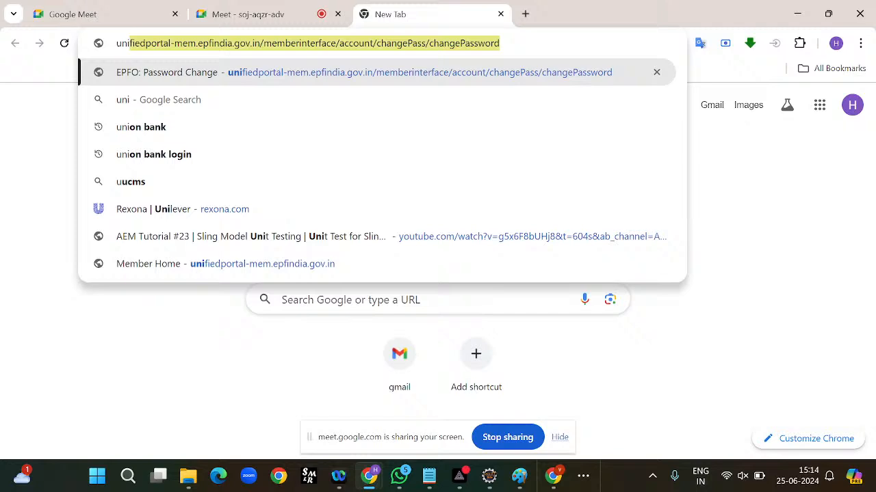
type("l")
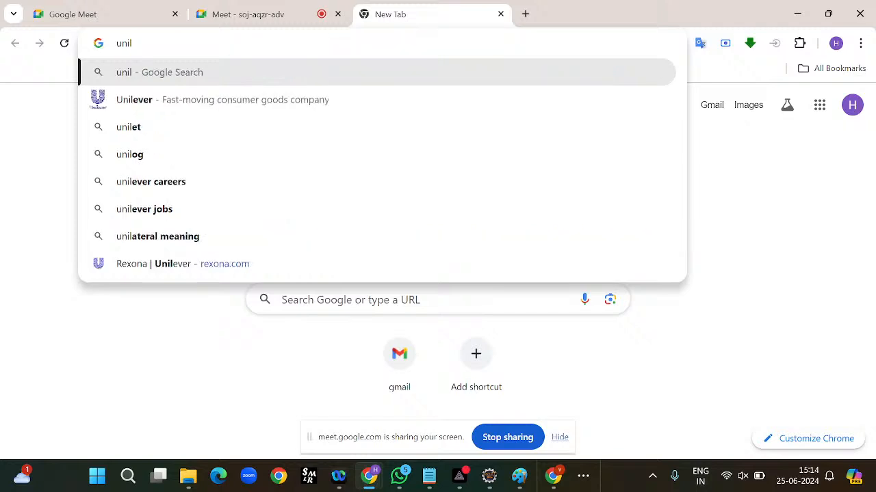
left_click(134, 109)
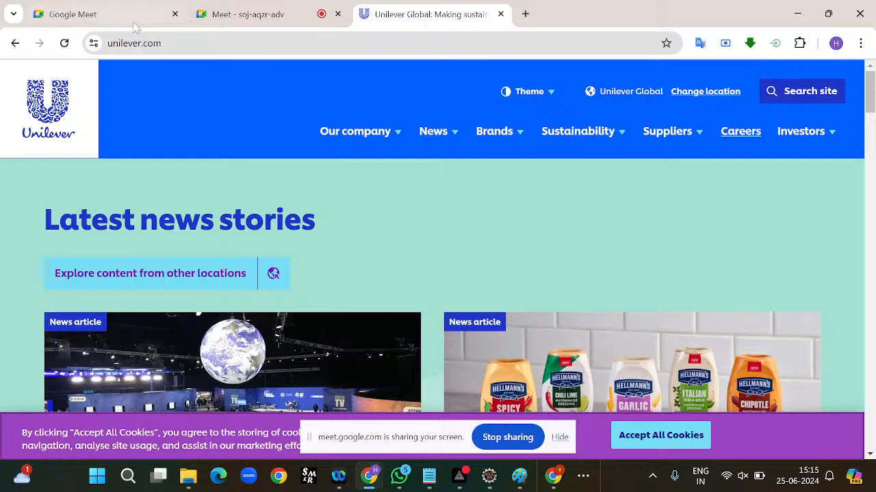
- Go to the footer of the Unilever home page and accept all cookies
scroll(379, 200, "down", 8)
scroll(378, 200, "down", 20)
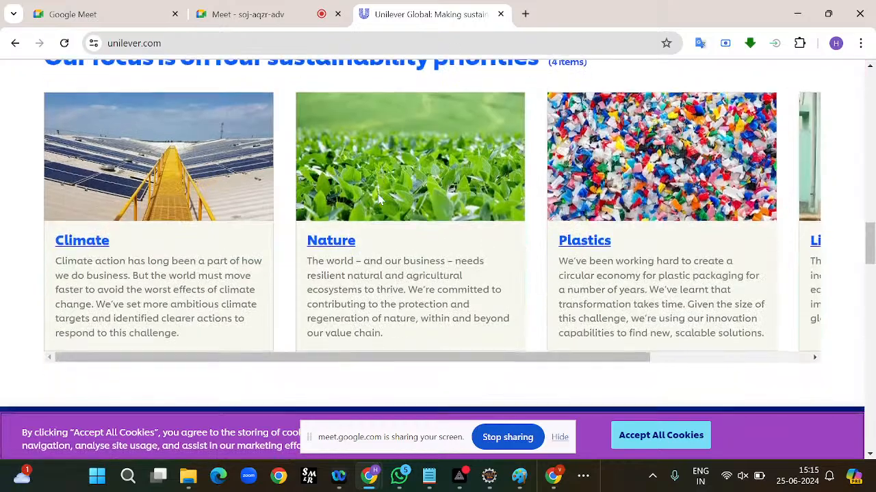
scroll(381, 200, "down", 15)
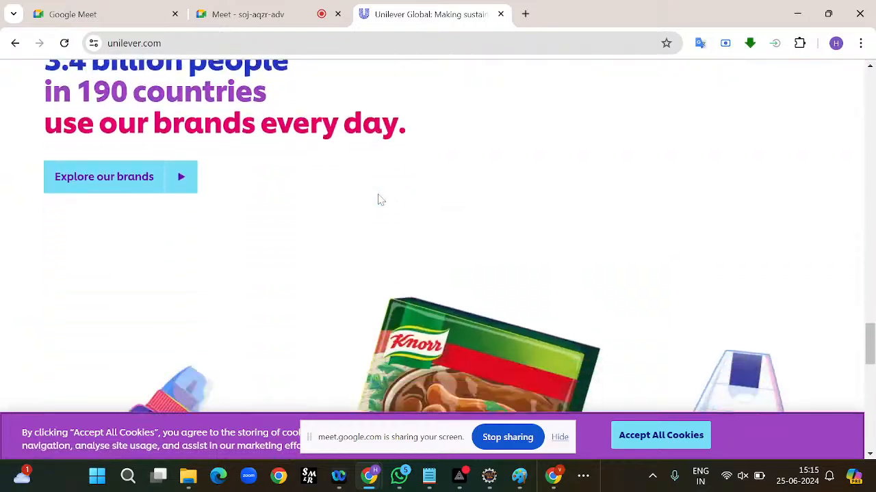
scroll(378, 199, "down", 2)
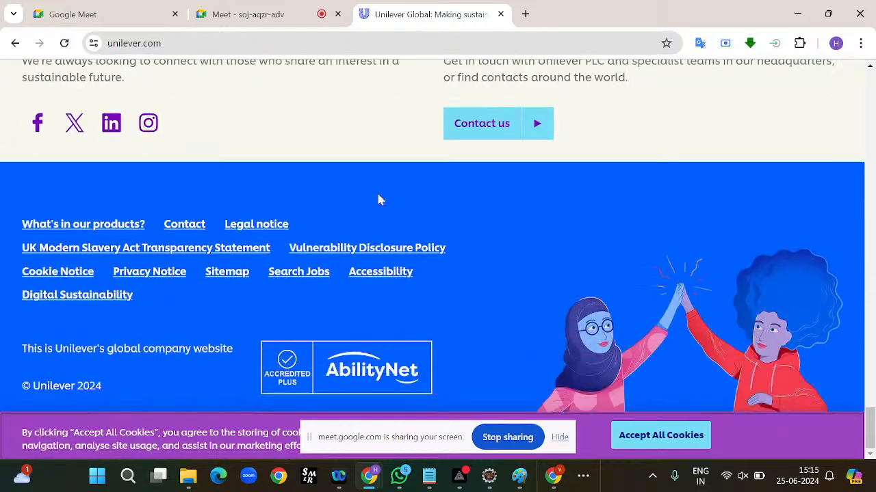
left_click(627, 440)
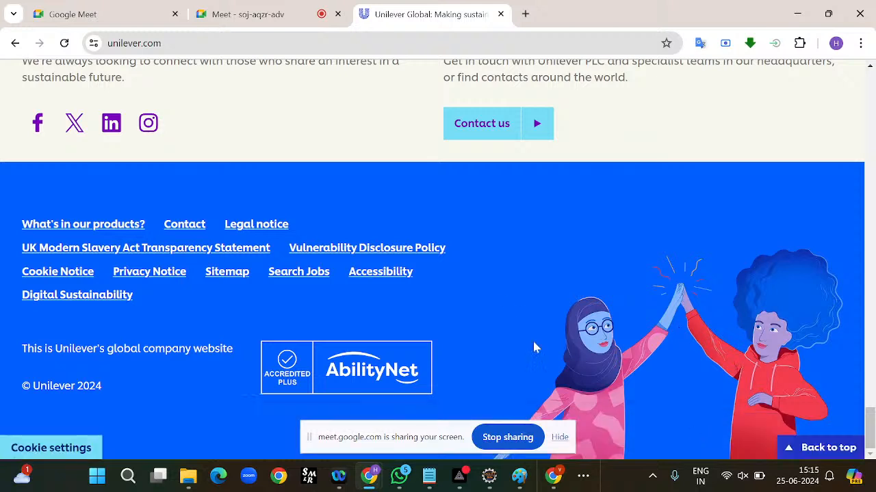
- Examine the Unilever home page from its footer up to its header as examples of common content
scroll(402, 264, "up", 3)
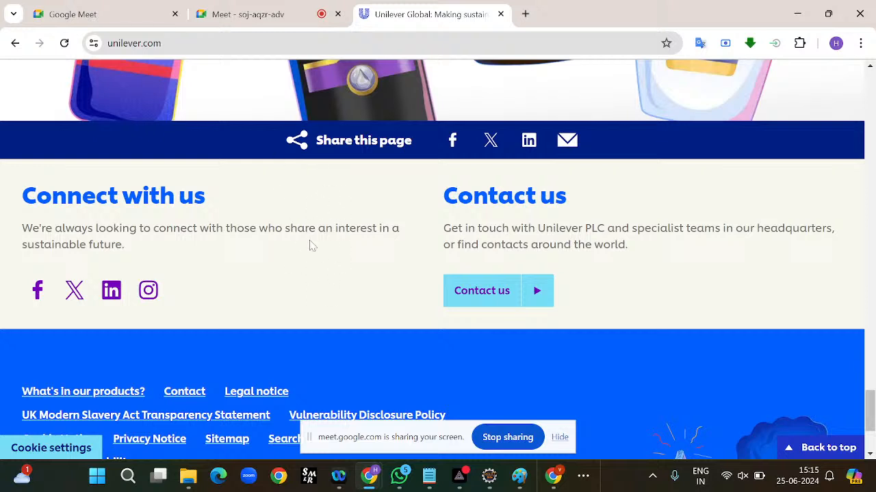
scroll(272, 286, "up", 3)
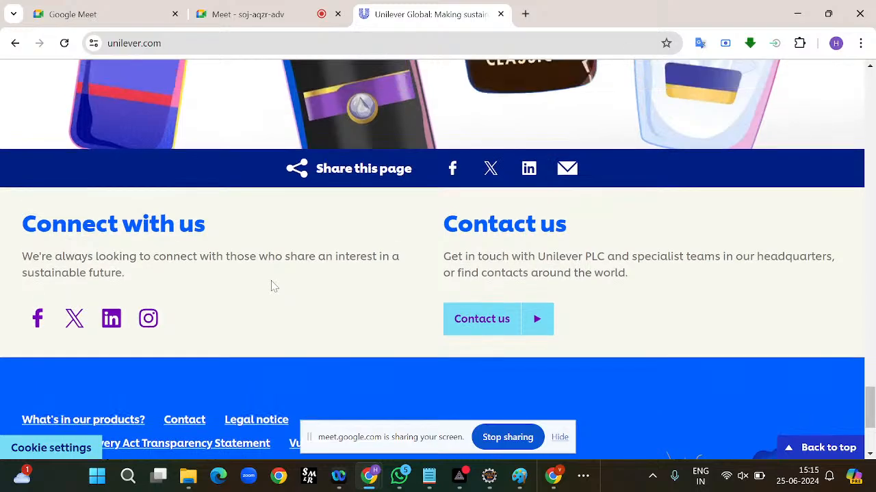
scroll(272, 286, "up", 15)
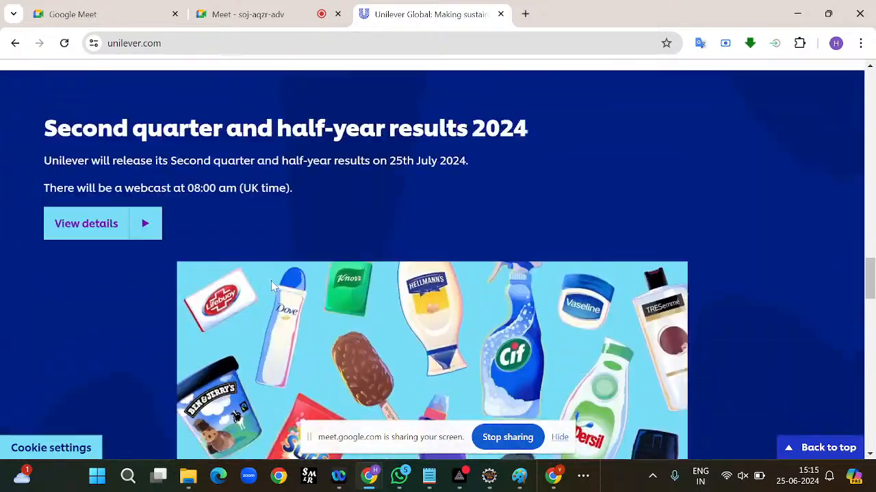
scroll(271, 286, "down", 20)
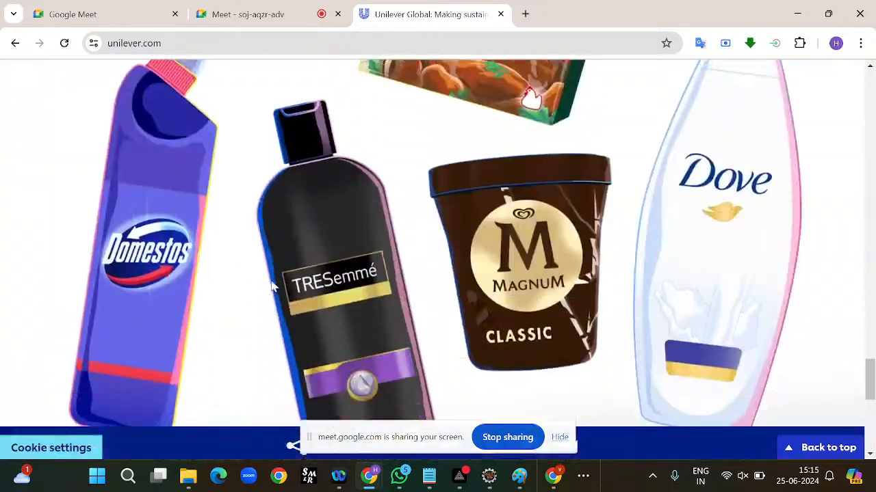
scroll(243, 142, "up", 3)
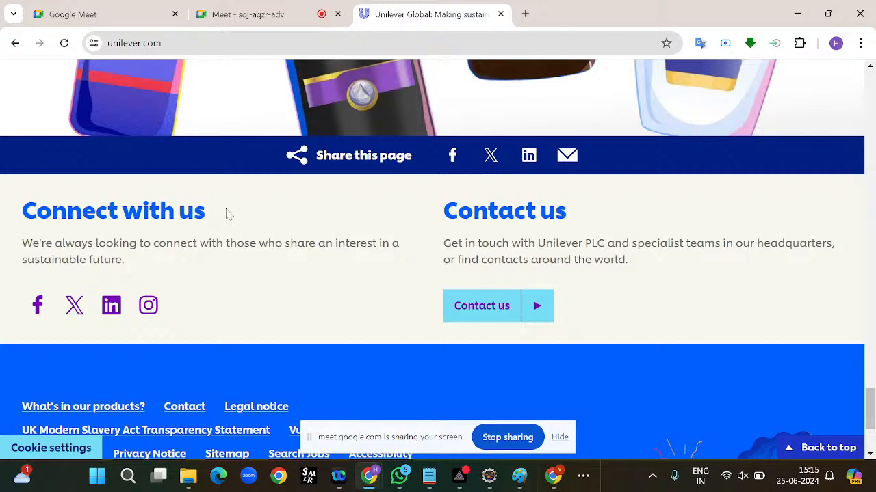
scroll(226, 210, "up", 10)
scroll(227, 211, "up", 14)
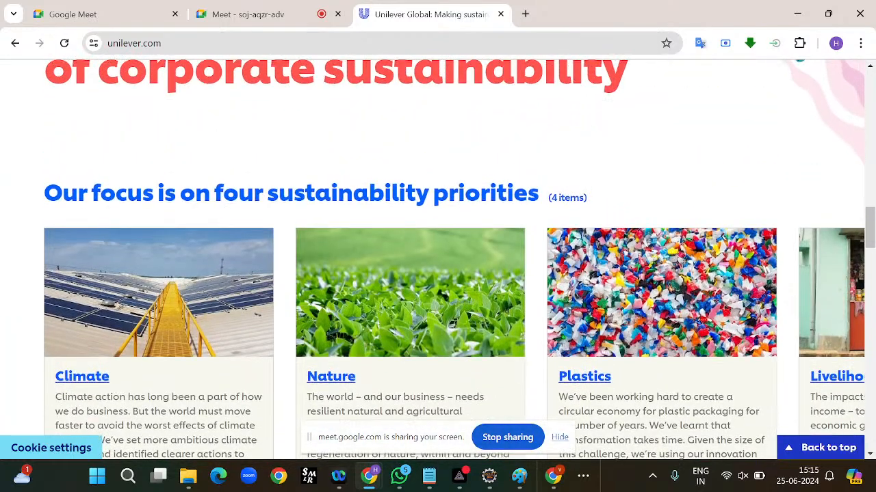
scroll(228, 210, "up", 8)
scroll(227, 210, "up", 10)
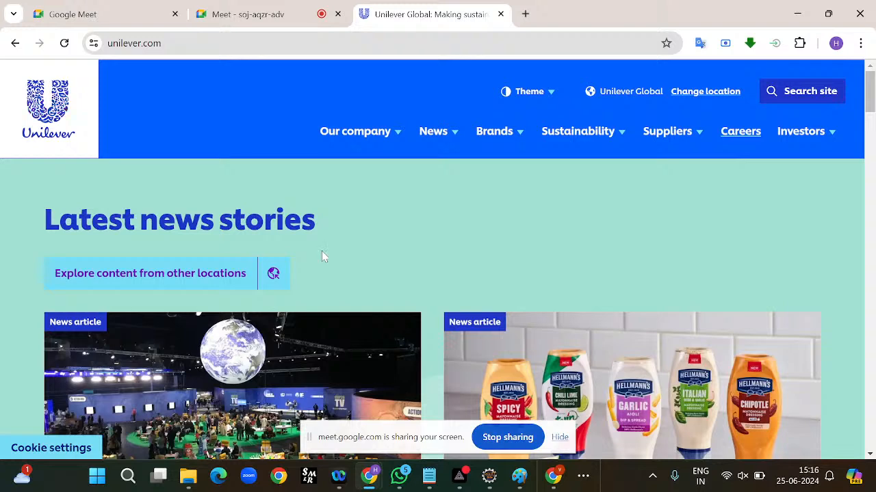
- Switch to the Experience Fragment notes in Notepad and add blank lines below the "navigation" entry
key("super+Tab")
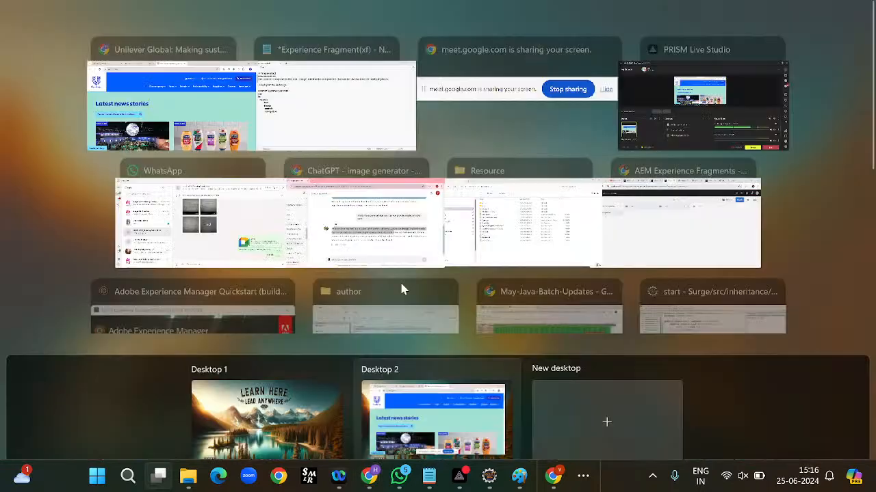
left_click(335, 110)
left_click(186, 264)
key("Return")
key("Return")
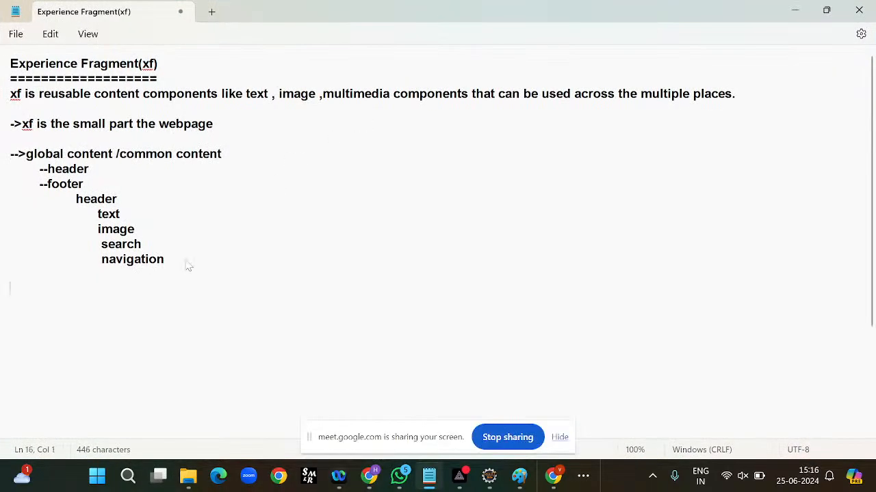
key("Return")
- Write the heading "how to create the experience fragment(xf)" below the header component list
type("how to create t")
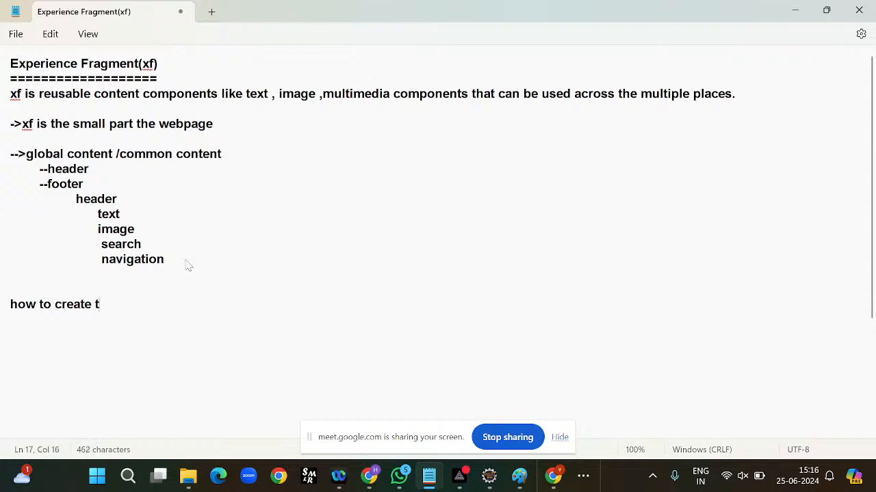
type("he xf")
key("BackSpace")
key("BackSpace")
key("BackSpace")
type("experiec")
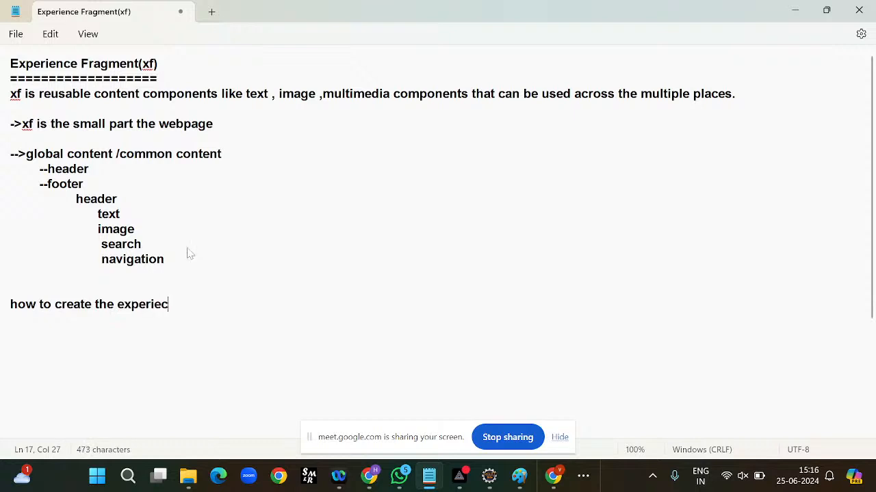
key("BackSpace")
type("nce fragemtn")
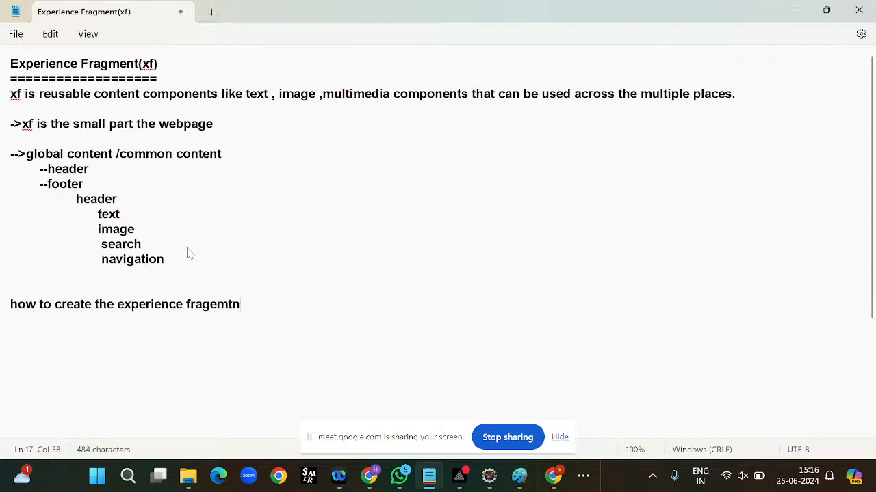
key("BackSpace")
key("BackSpace")
key("BackSpace")
key("BackSpace")
type("ment()")
key("Left")
type("xf")
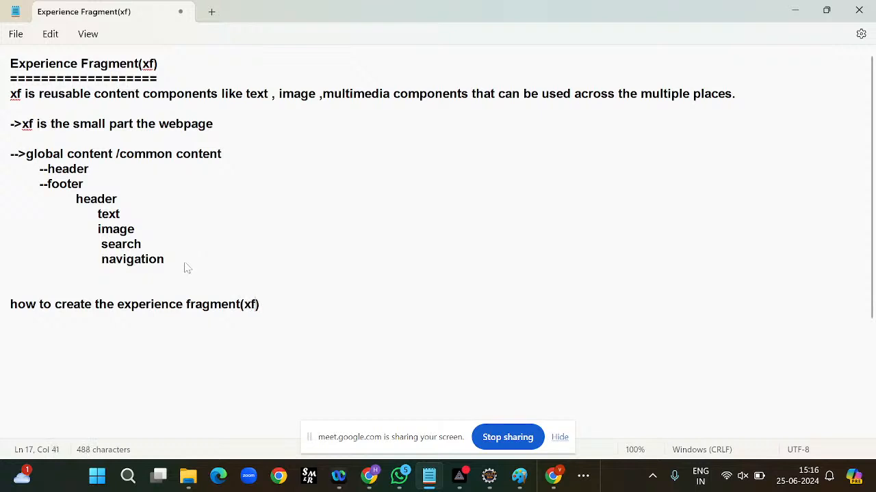
- Underline the experience fragment creation heading with a row of equals signs and add "page component" beneath it
left_click(267, 310)
key("Return")
type("=========================")
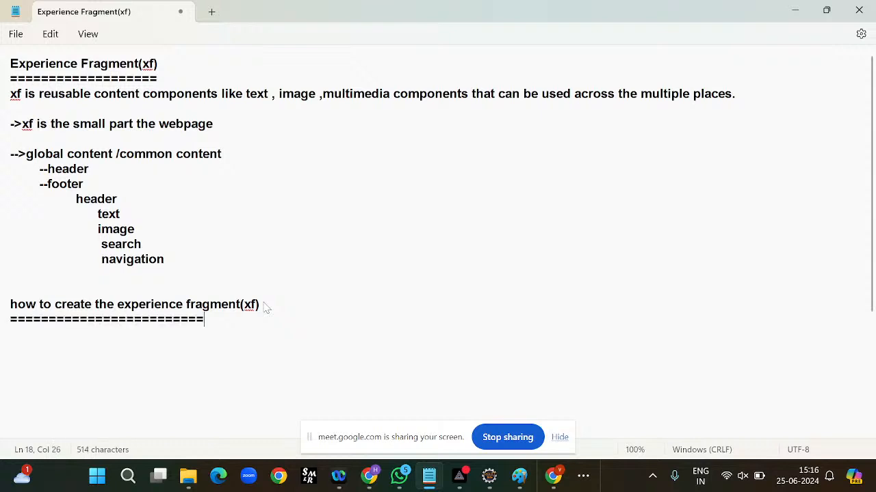
type("==========")
key("Return")
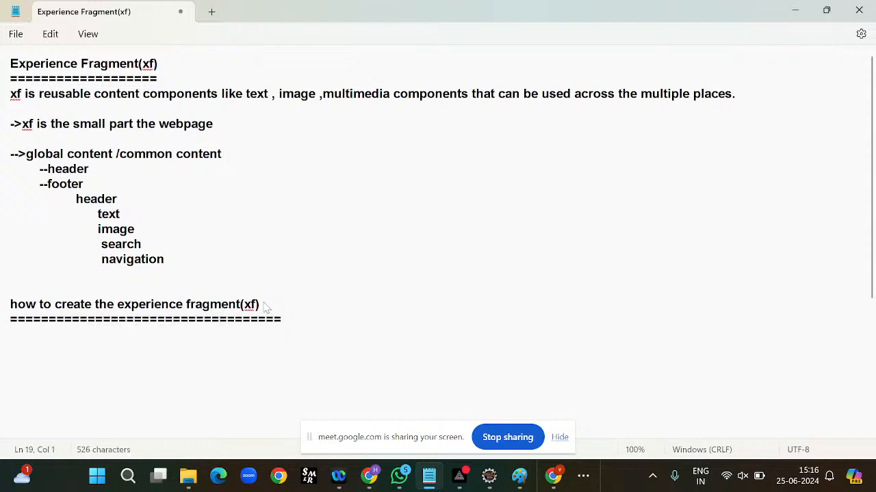
type("page ")
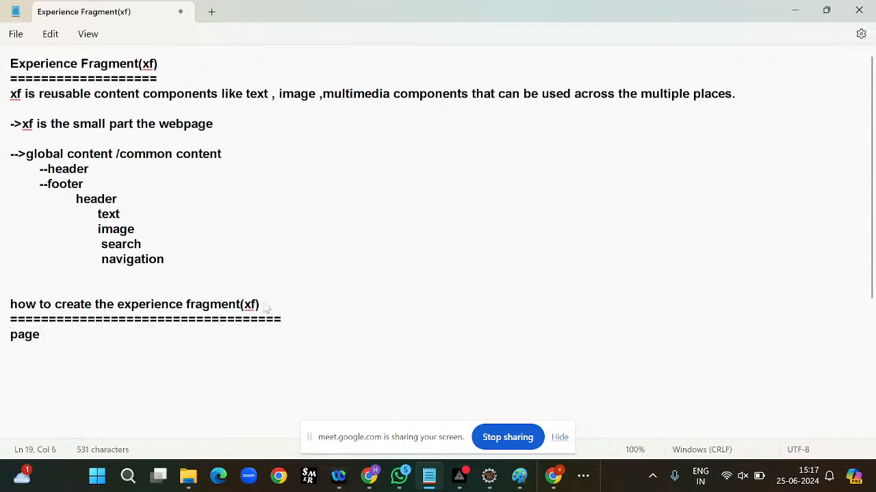
type("componet")
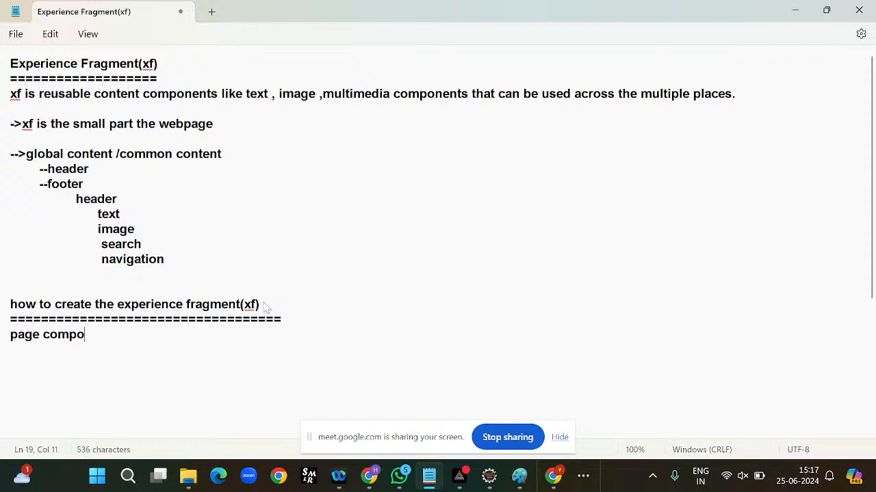
key("BackSpace")
type("nt")
- Insert the heading "how create the template" on a new line directly under "navigation"
left_click(173, 263)
key("backslash")
key("Return")
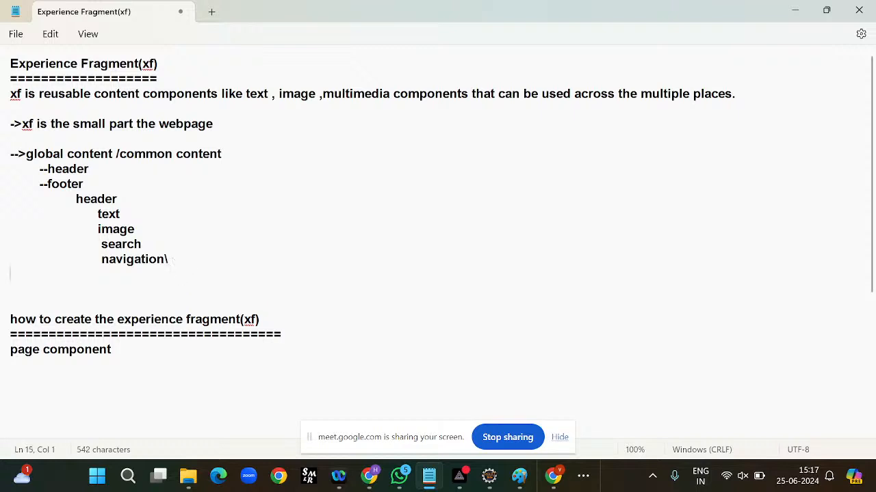
key("Left")
key("BackSpace")
left_click(17, 277)
type("how createt")
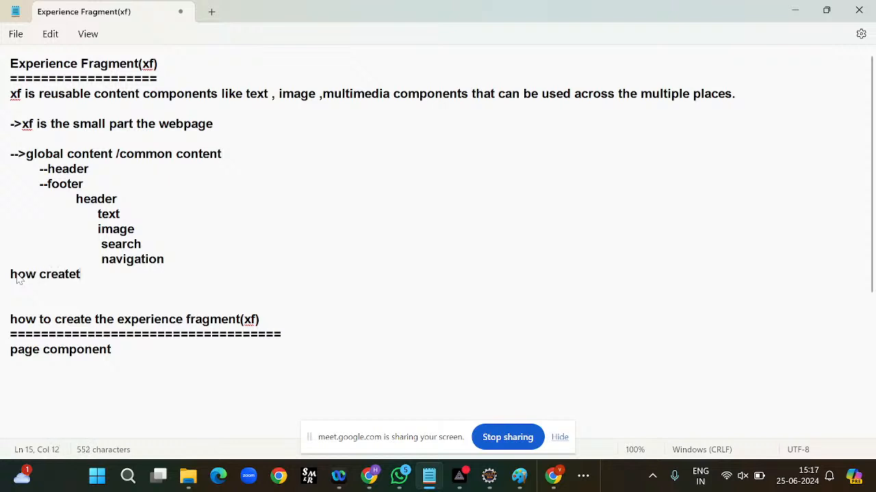
key("BackSpace")
type("the template")
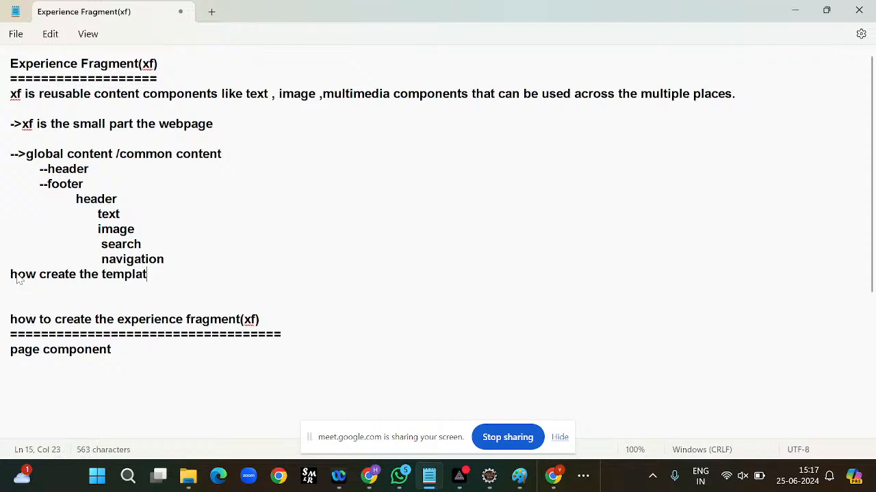
- Underline the template heading with equals signs and add "1.page component" as its first item
key("Return")
type("==")
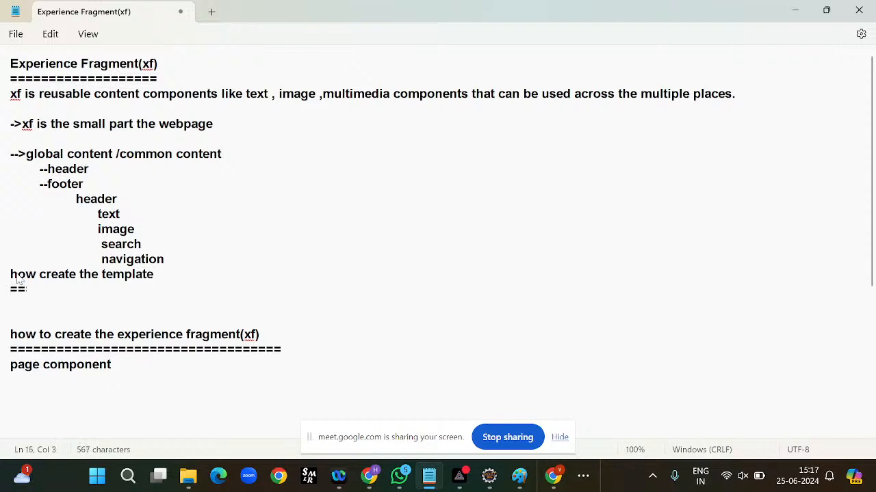
type("=================")
key("Return")
type("pat")
key("BackSpace")
type("ge co")
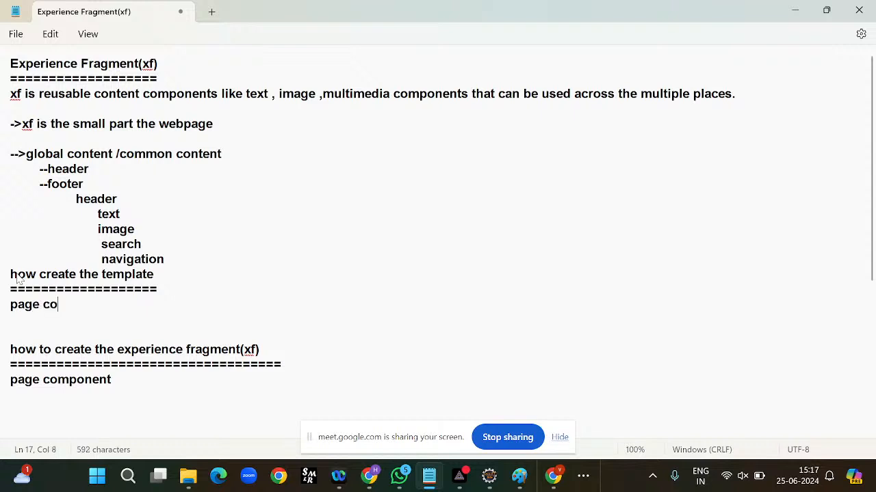
type("mponent")
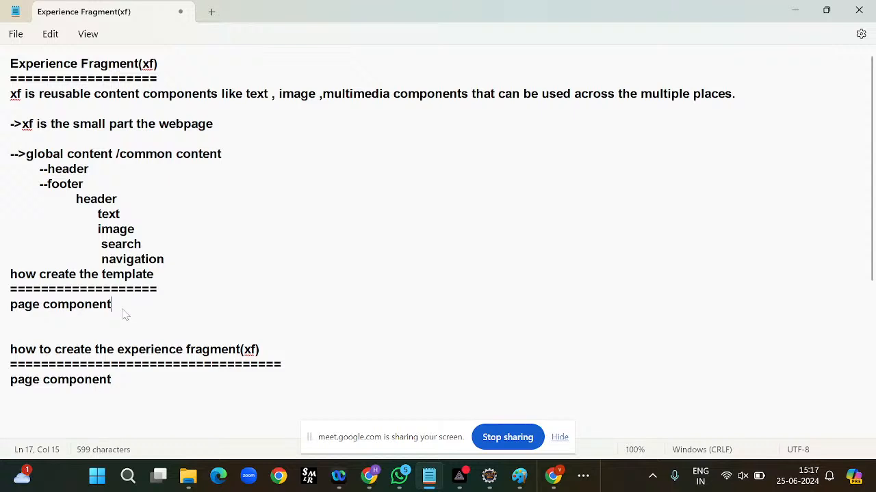
left_click(13, 308)
type("1.")
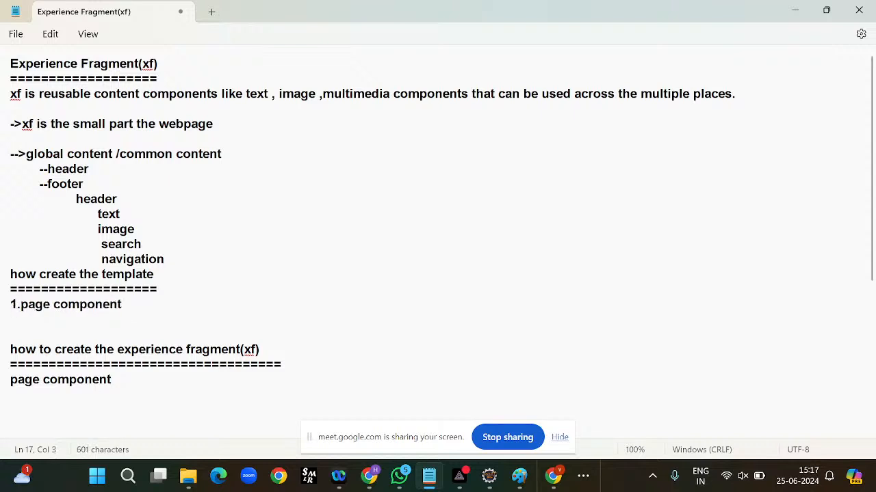
- Add "2.template type" and "3.template" to the template creation list
left_click(127, 308)
key("Return")
type("2.template type")
key("Return")
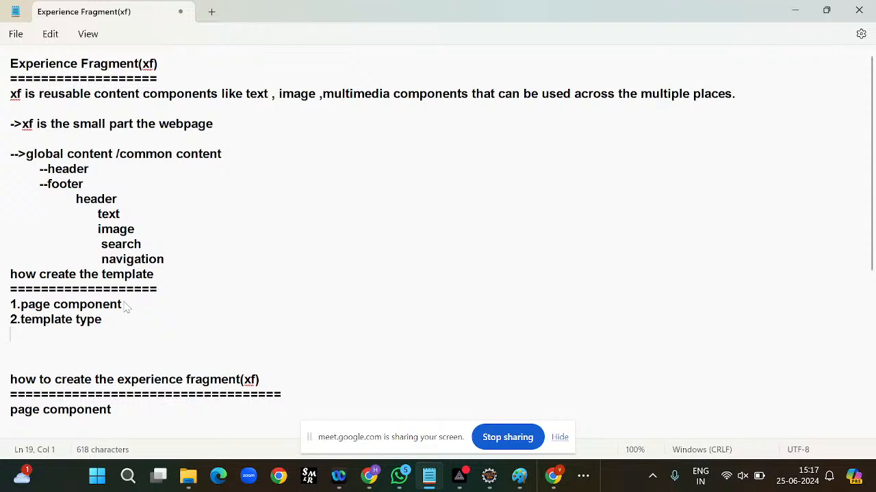
type("3.template")
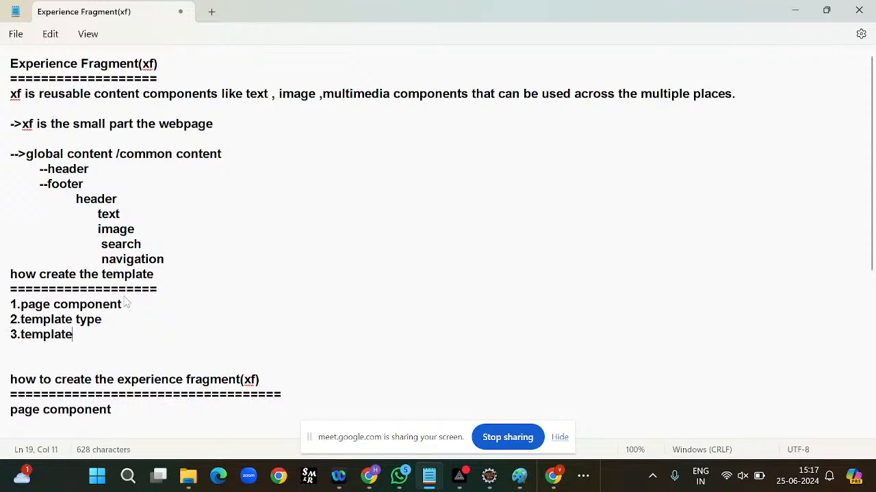
- Add "4.creating pages with new template" and "5.enable" to the template creation list
key("Return")
type("4")
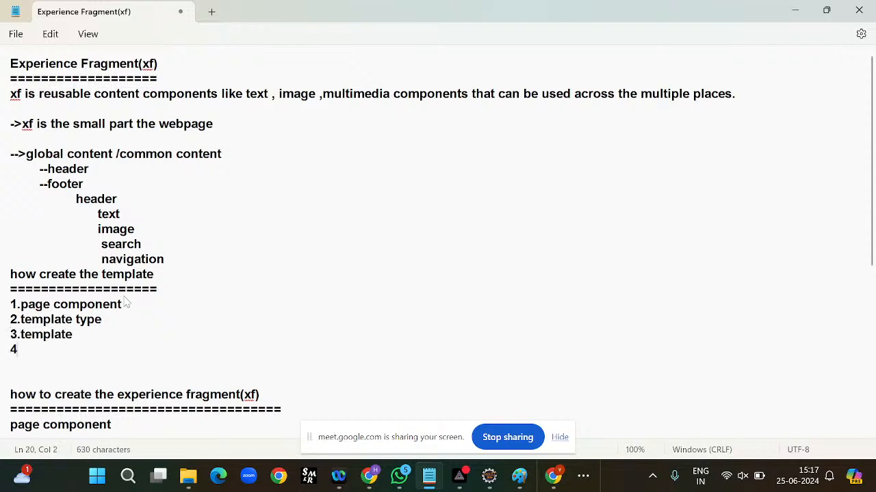
type(".creating")
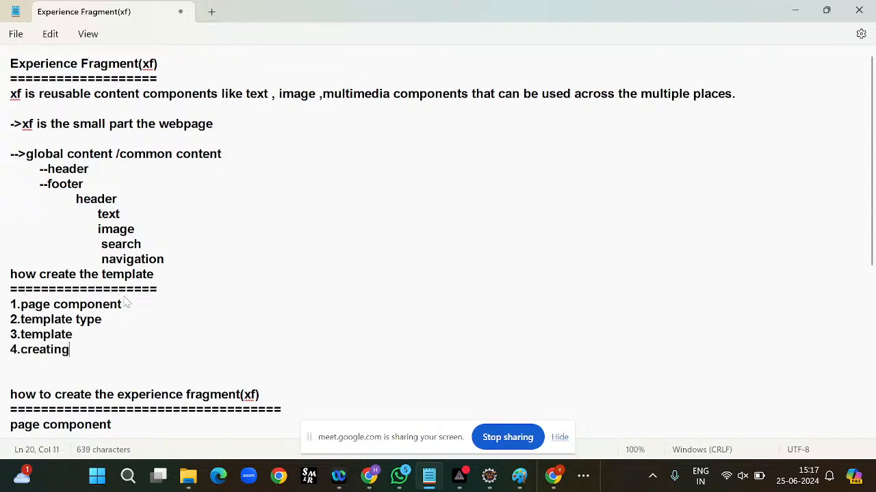
type(" pages w")
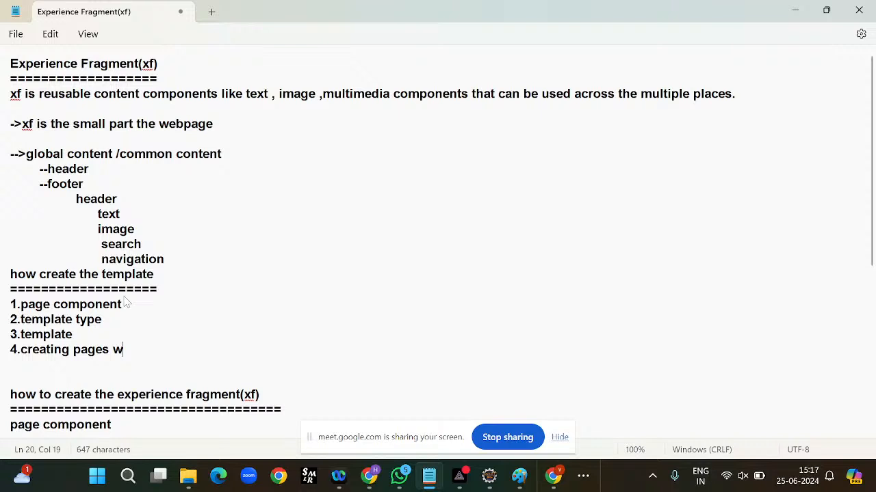
type("ith new tem")
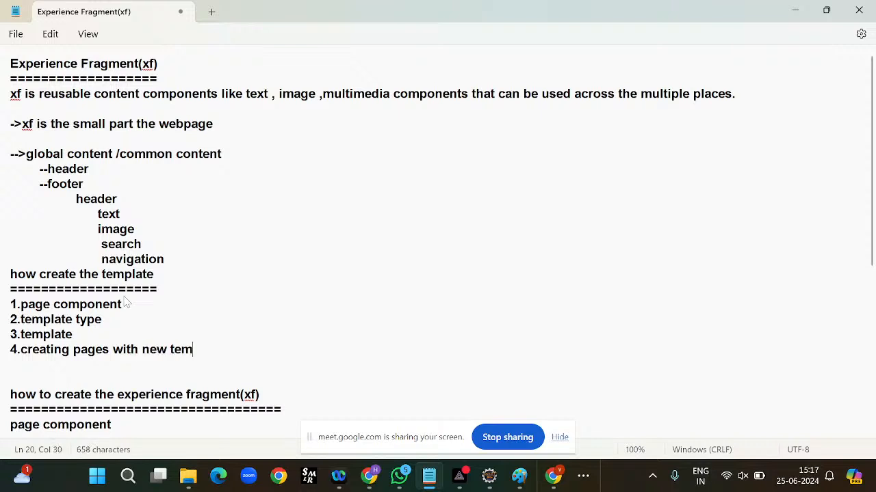
type("plate")
key("Return")
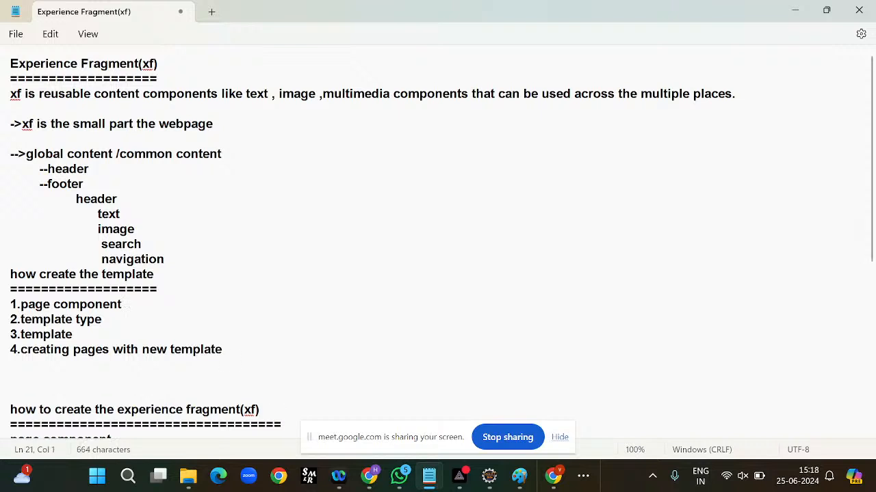
type("5.enable")
- Under the experience fragment heading, number "page component" as 1, add "2.template type", and start item "3."
scroll(90, 375, "down", 5)
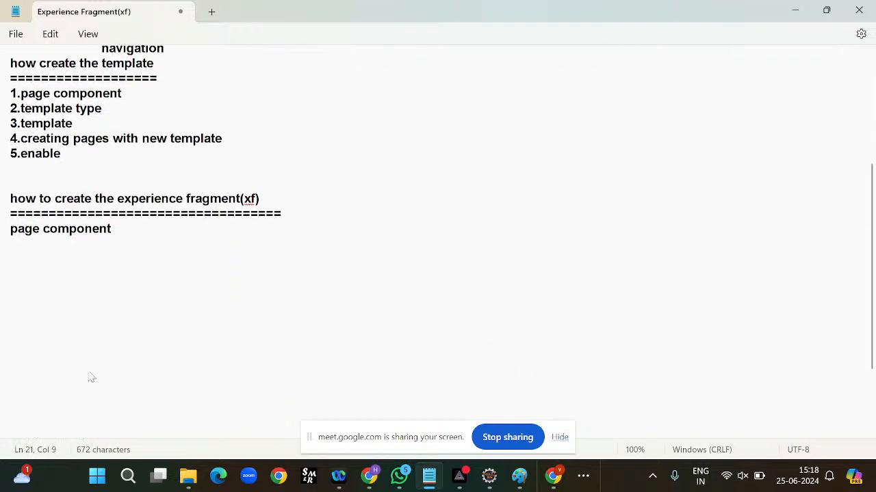
scroll(90, 375, "down", 1)
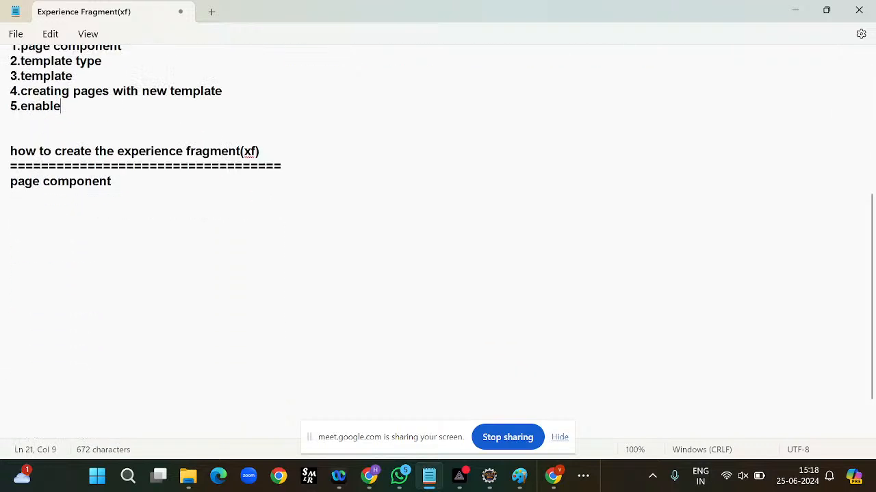
left_click(10, 181)
type("1.")
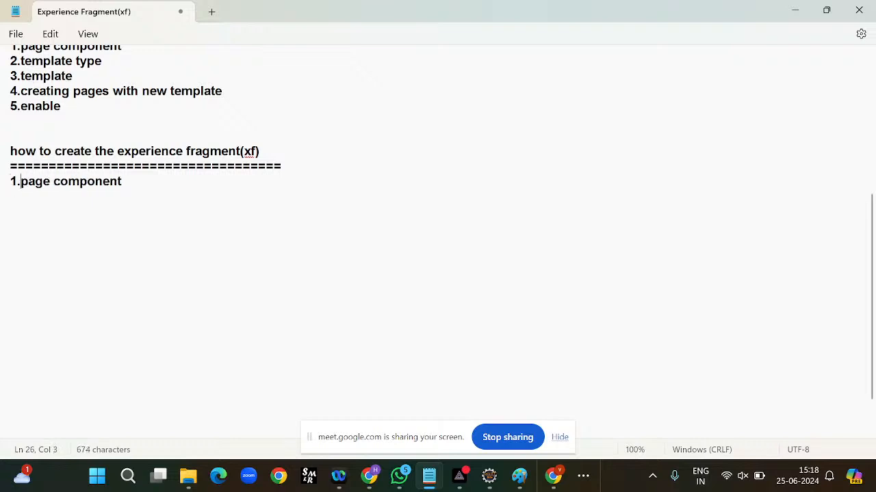
left_click_drag(10, 181, 131, 184)
left_click(130, 185)
key("Return")
type("2.template typ")
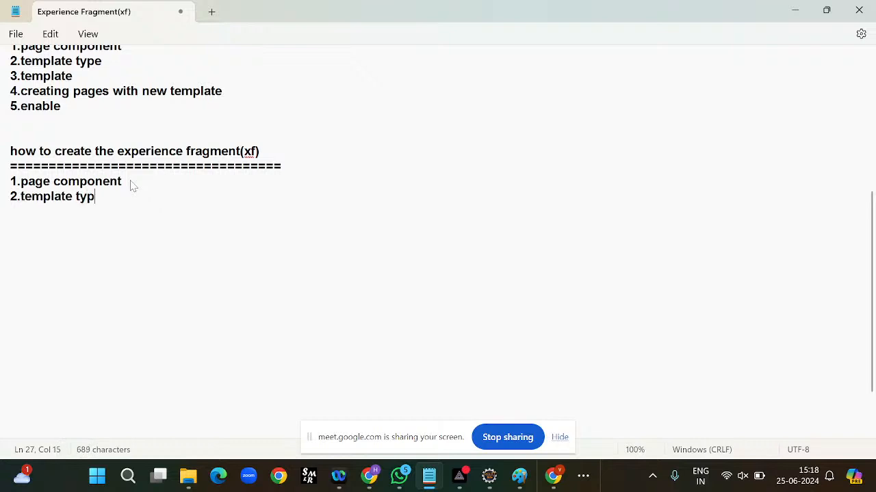
type("e")
key("Return")
type("3.(")
key("BackSpace")
- Change item 2 of the experience fragment list to "xf template type" and complete item 3 as "xf template"
left_click_drag(73, 197, 18, 198)
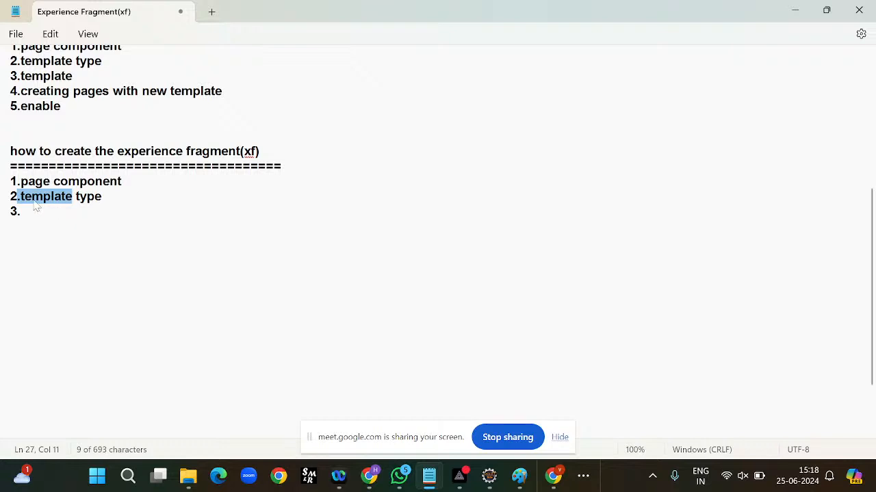
left_click(108, 211)
left_click_drag(72, 198, 65, 198)
left_click(23, 200)
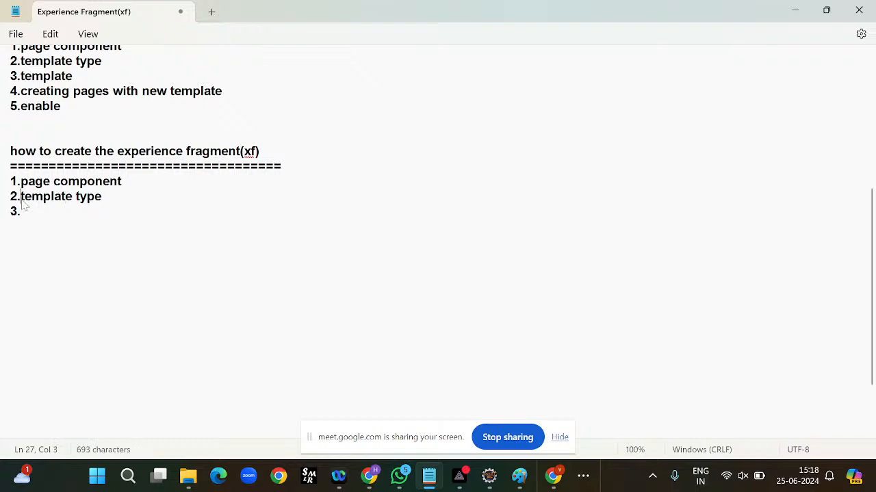
type("xf")
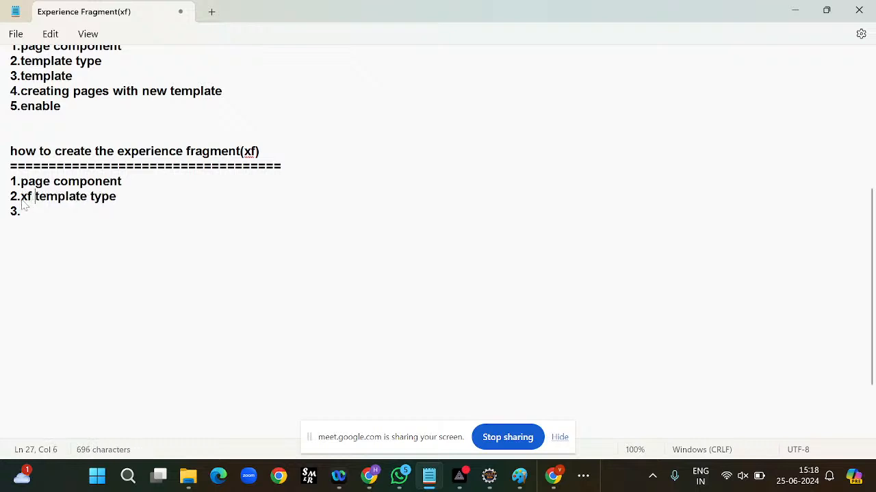
left_click(26, 217)
type("xf template")
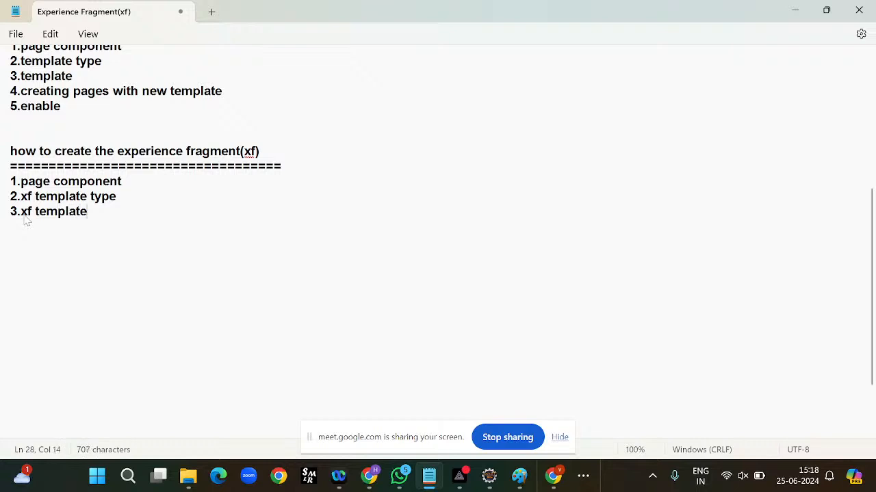
- Append the note "(you can add components )" to the "xf template" item in the experience fragment list
key("Return")
left_click(96, 216)
type("()")
key("Left")
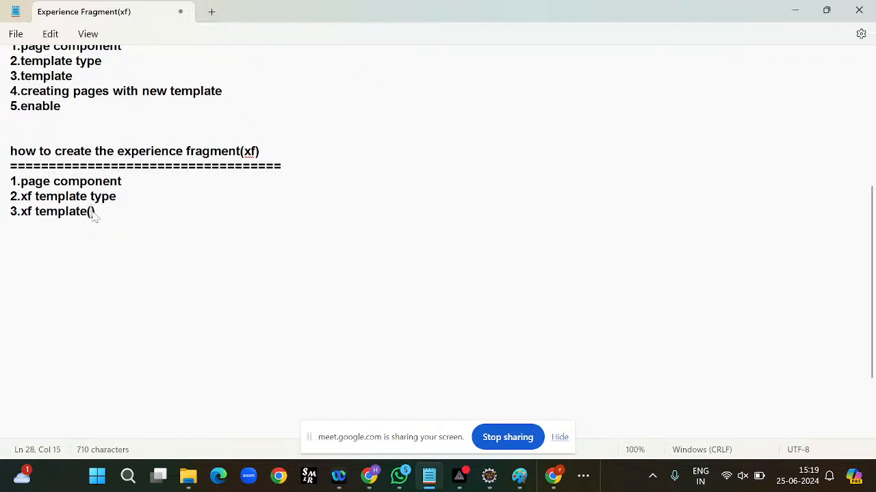
type("you can ")
type("add comp")
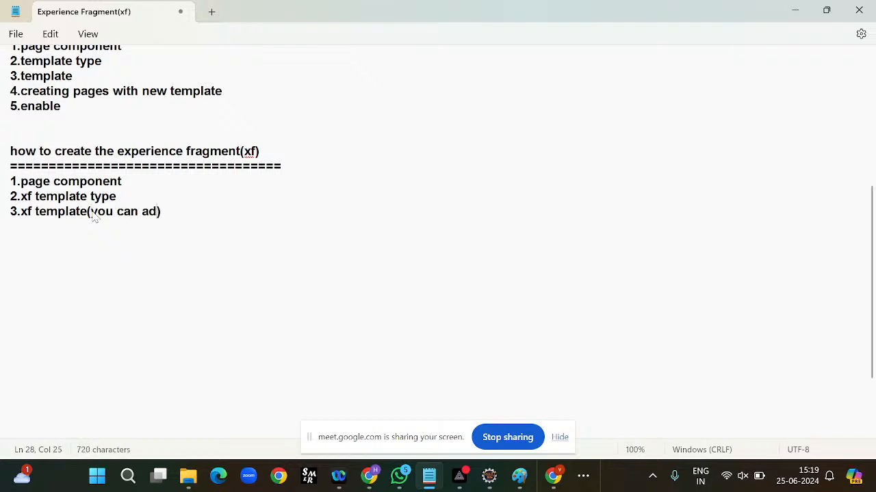
type("onents")
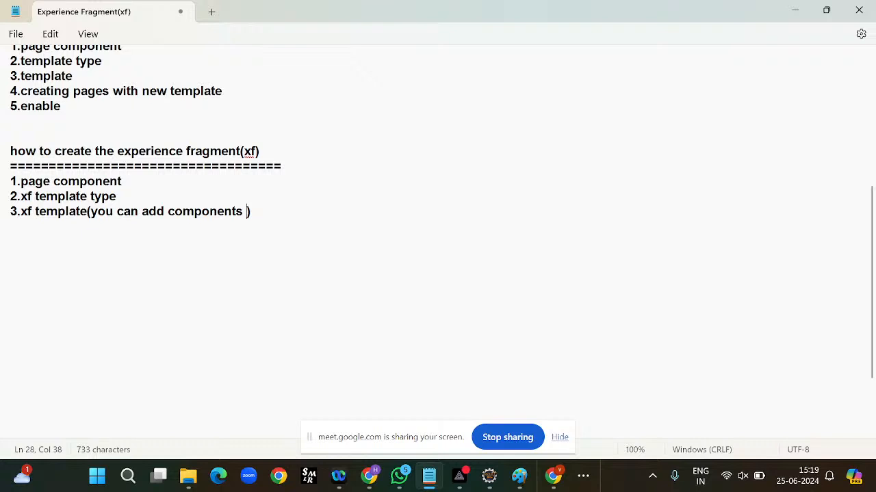
left_click(293, 219)
- Add "4.we drag on the page" as a new item at the end of the experience fragment list
left_click_drag(152, 183, 17, 184)
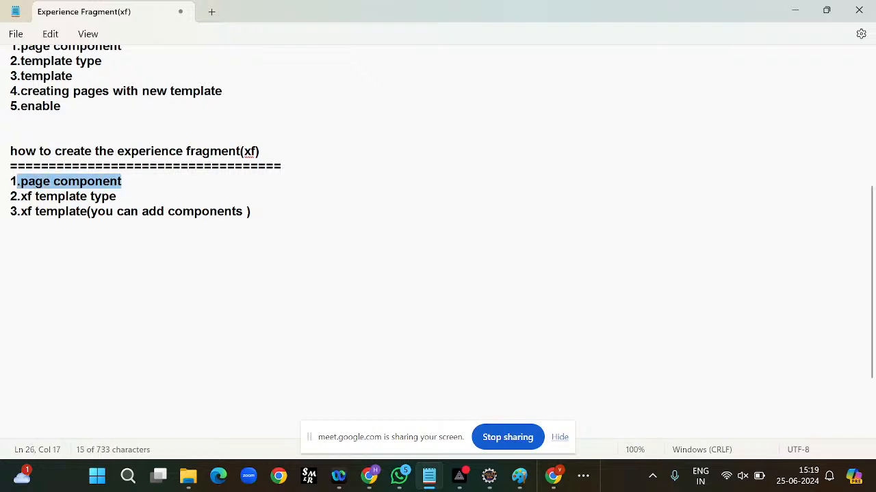
left_click_drag(251, 212, 2, 215)
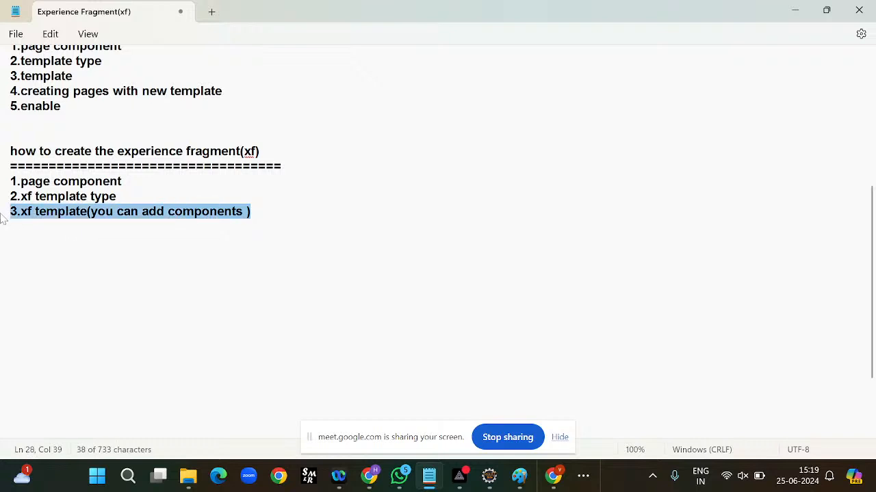
left_click(271, 213)
key("Return")
type("5")
key("BackSpace")
type("4.we drag on the")
key("BackSpace")
type("page")
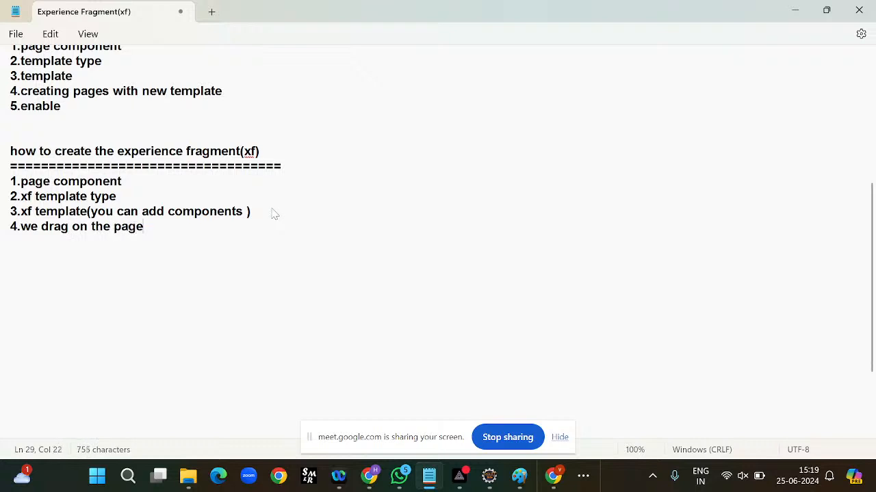
scroll(208, 199, "up", 3)
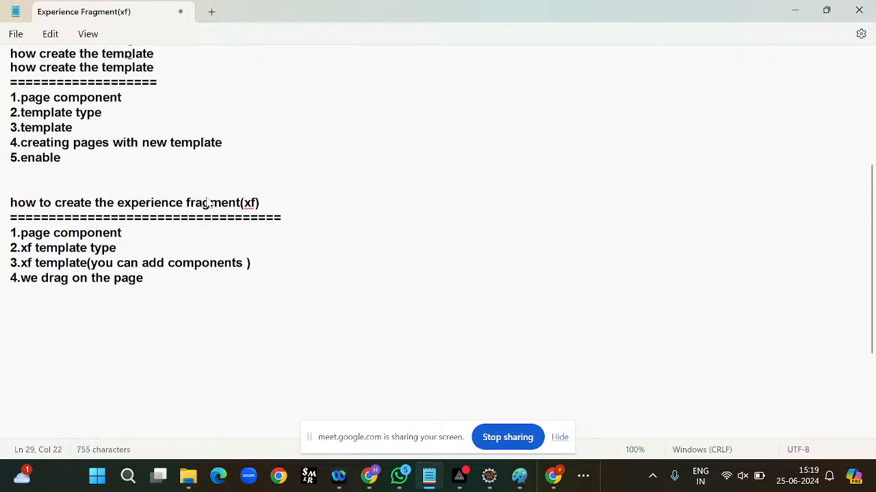
left_click_drag(10, 151, 61, 226)
left_click_drag(143, 362, 10, 271)
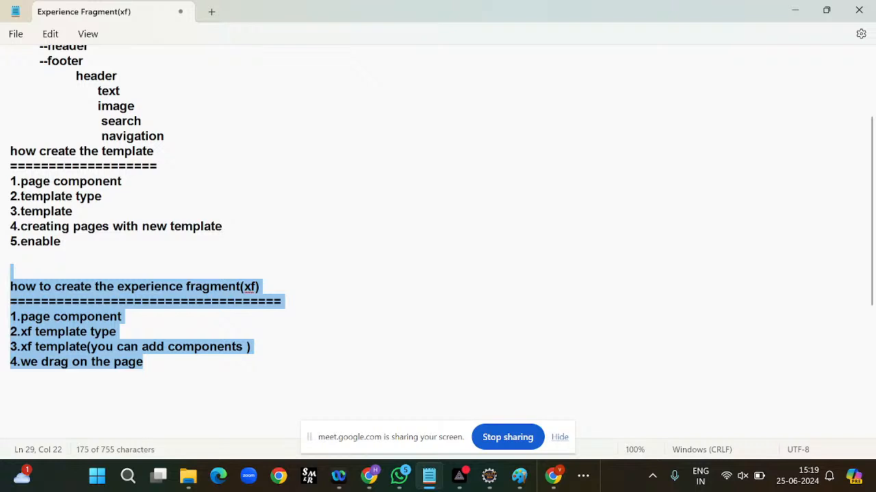
left_click(234, 375)
- Append "-->xfpage" to the "page component" item under the experience fragment heading
left_click(138, 321)
type("-->")
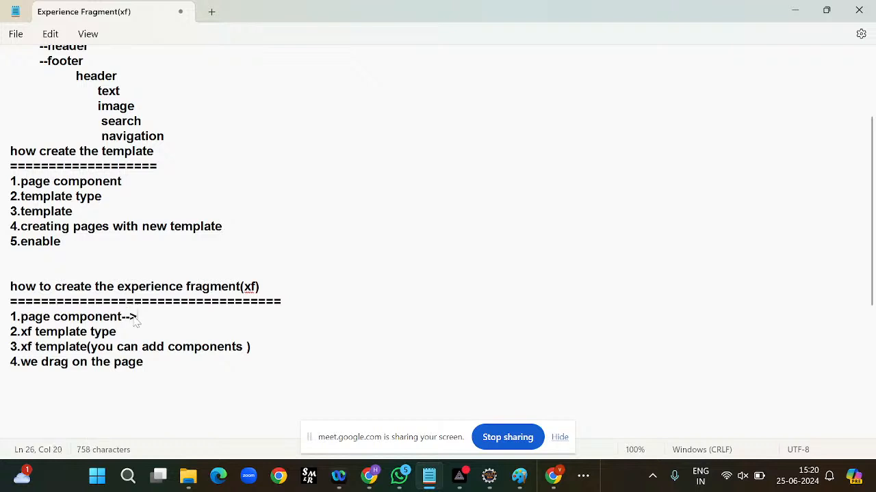
type("xf pag")
key("BackSpace")
key("BackSpace")
key("BackSpace")
key("BackSpace")
type("page")
left_click_drag(178, 320, 139, 322)
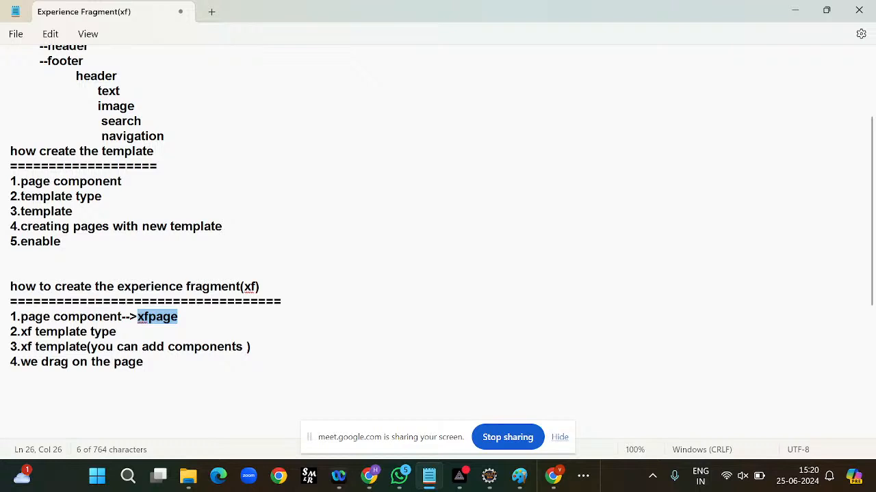
left_click(191, 319)
left_click_drag(191, 319, 132, 322)
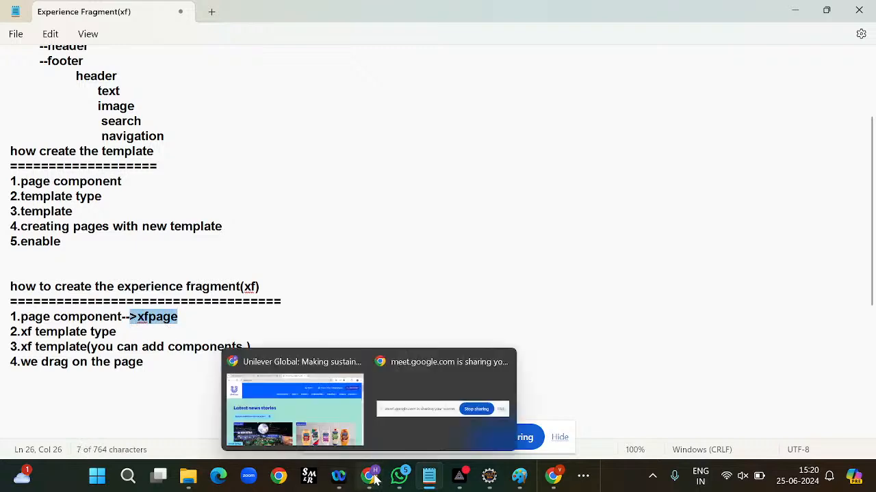
- Switch to Chrome and sign in to AEM at localhost:4502/aem/start.html in a new tab, dismissing the saved-password warning
mouse_move(370, 475)
left_click(347, 426)
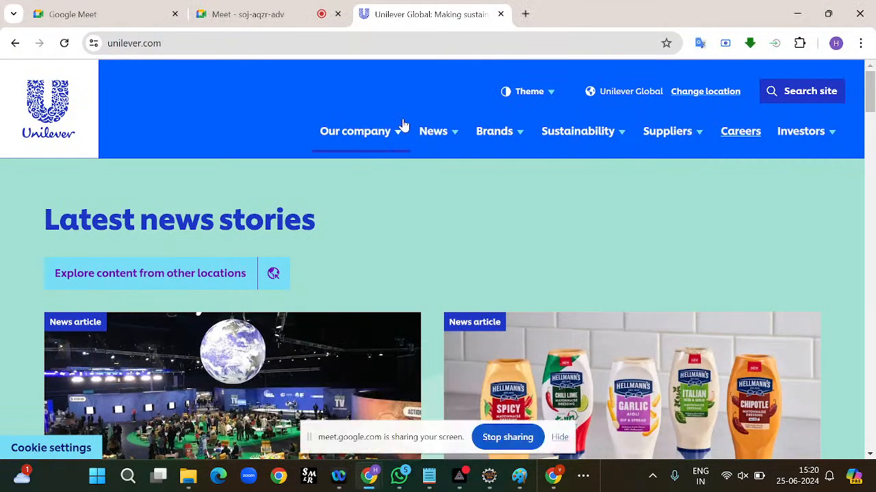
key("ctrl+t")
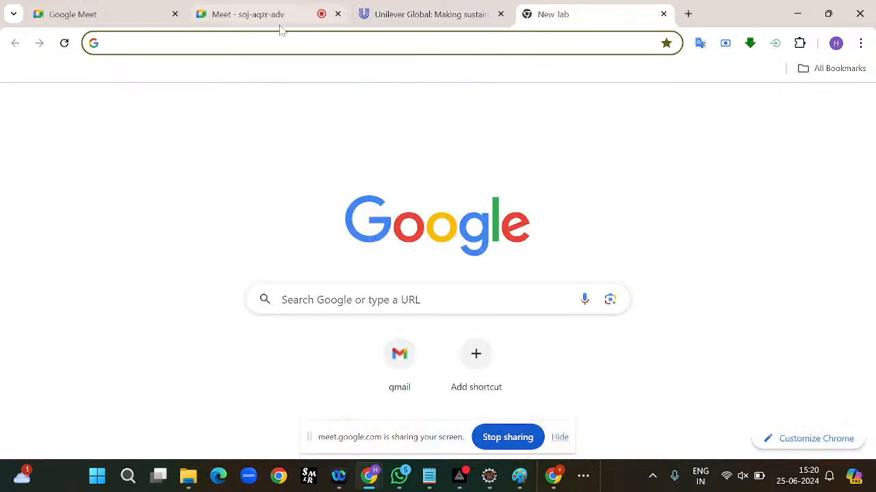
type("localhost:4502/aem/start.html")
key("Return")
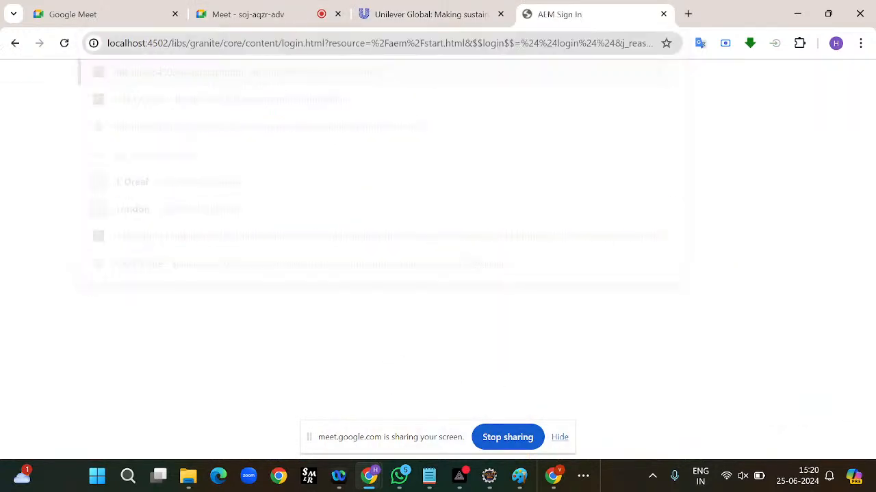
left_click(612, 314)
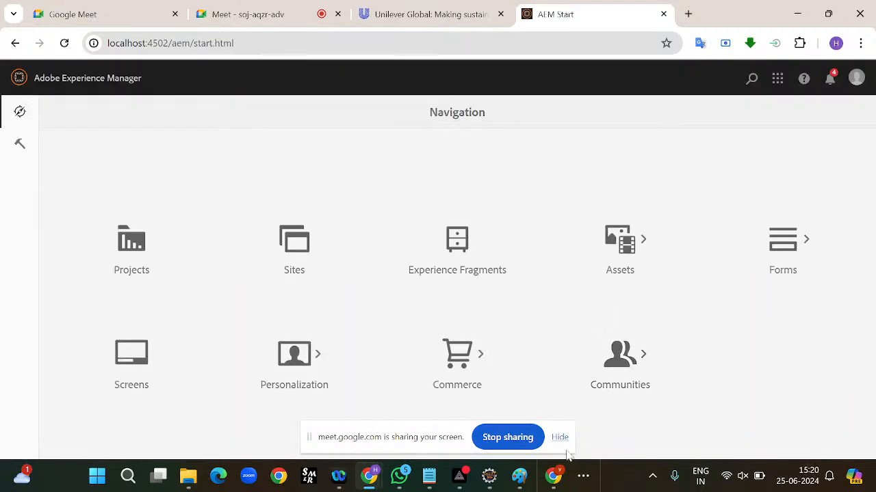
left_click(560, 438)
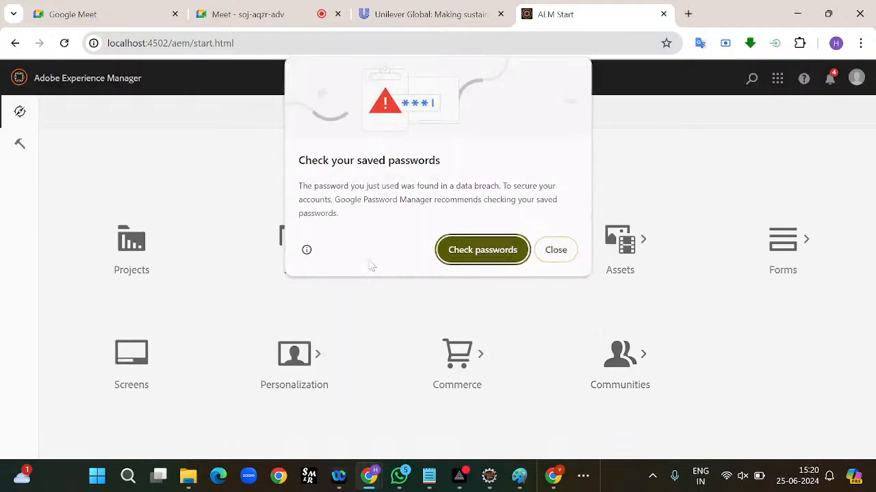
left_click(556, 250)
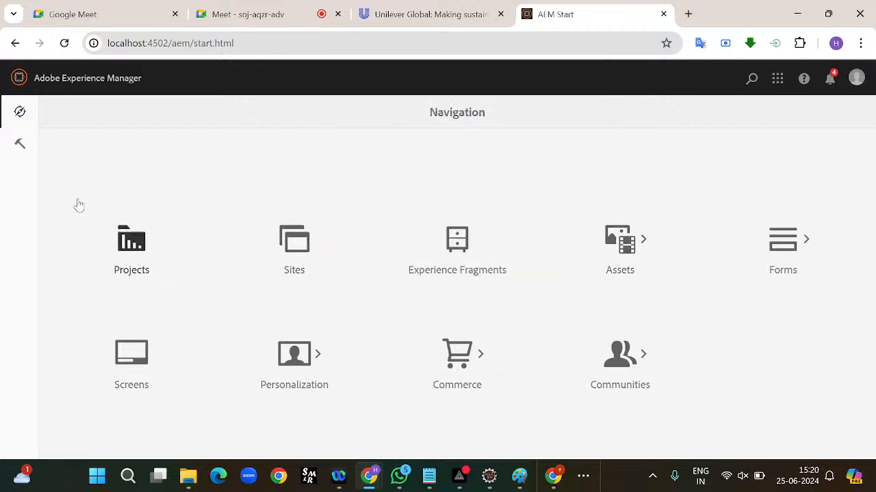
- Open CRXDE Lite from the AEM tools and collapse the content folder in the repository tree
left_click(20, 144)
left_click(348, 231)
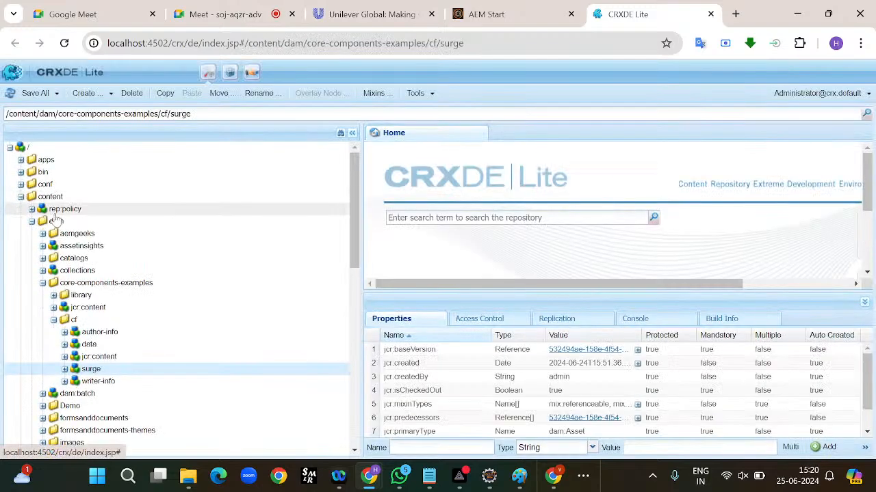
left_click(20, 198)
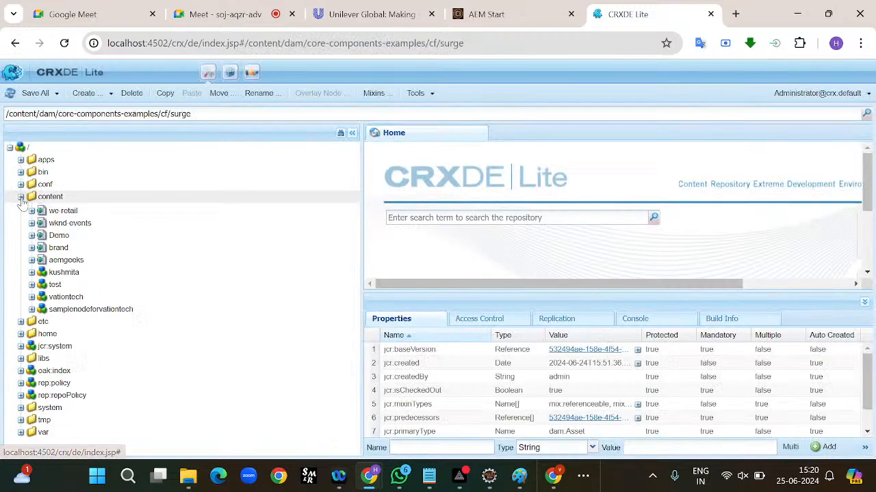
- Expand the repository tree to the components folder of the Demo project under apps
left_click(21, 160)
scroll(146, 299, "down", 1)
scroll(136, 288, "up", 1)
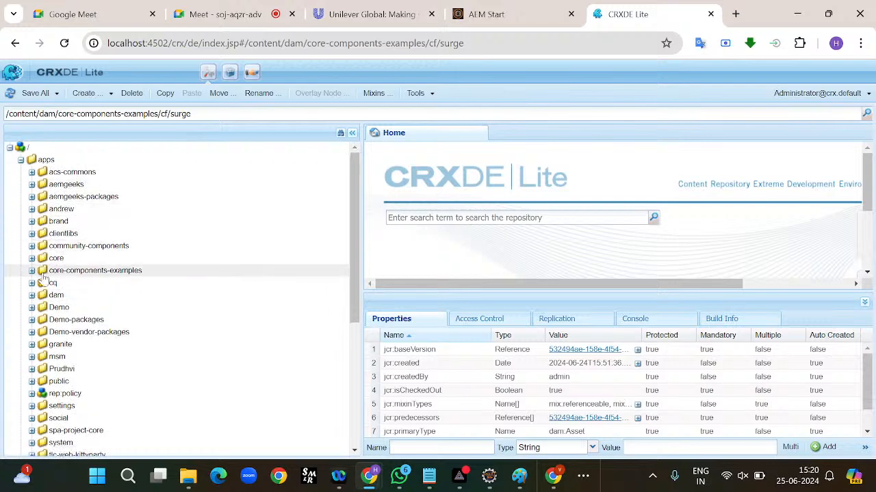
left_click(32, 307)
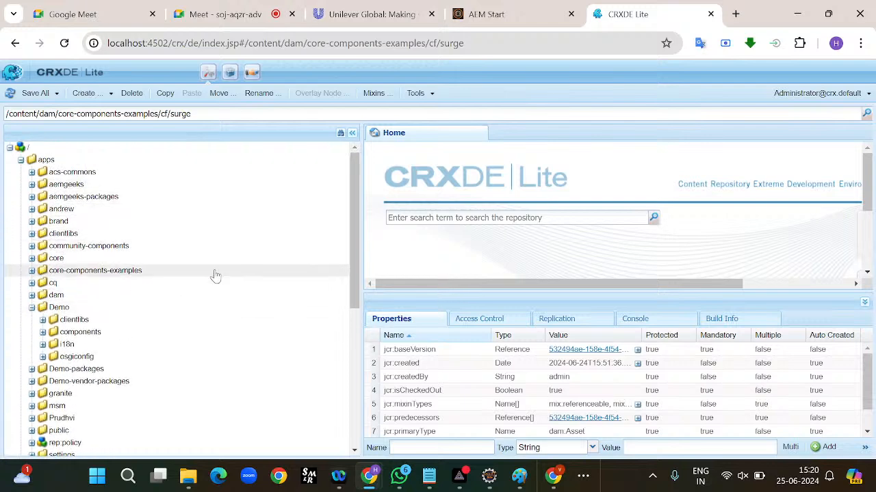
scroll(171, 264, "down", 2)
left_click(80, 247)
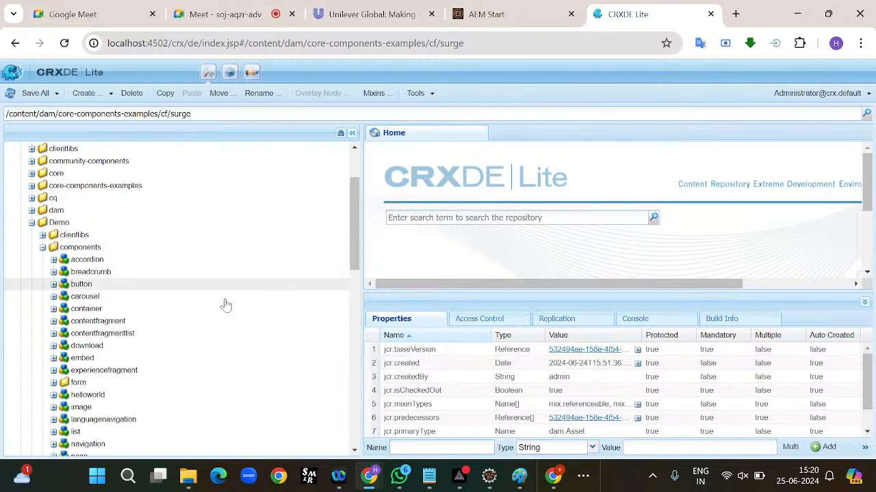
- Select the xfpage component of the Demo project and copy its repository path
scroll(249, 324, "down", 2)
scroll(249, 324, "down", 7)
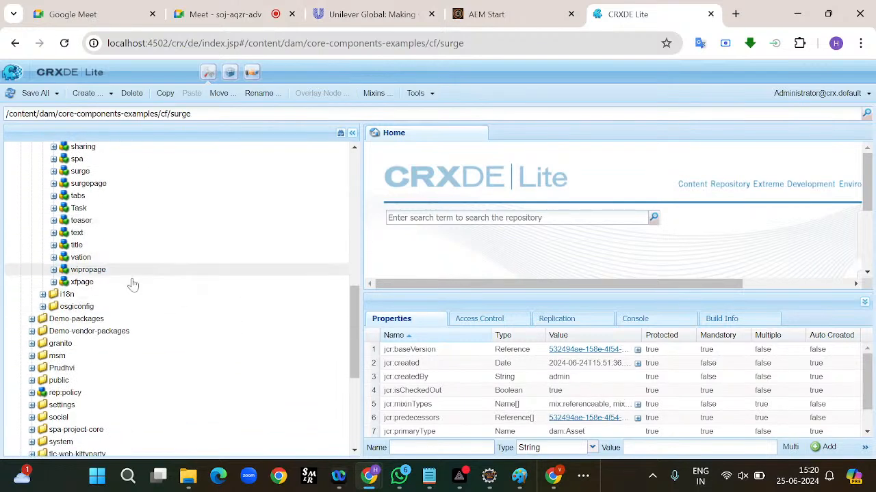
left_click(71, 282)
left_click(103, 114)
key("ctrl+c")
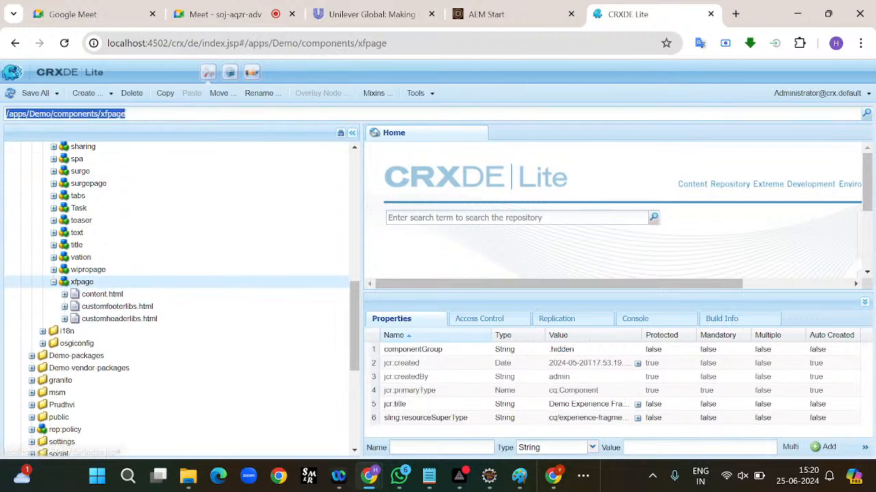
- Return to the Notepad notes and paste /apps/Demo/components/xfpage on an indented new line below the "page component" item
key("alt+Tab")
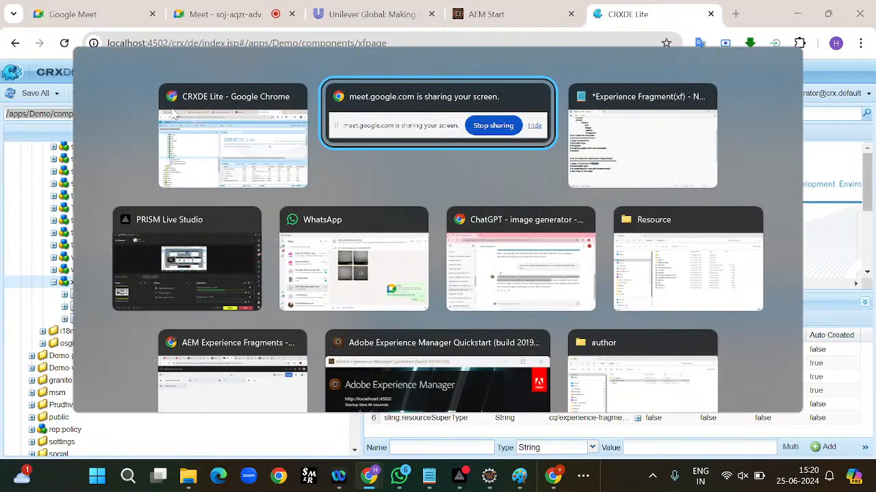
key("alt+Tab")
key("End")
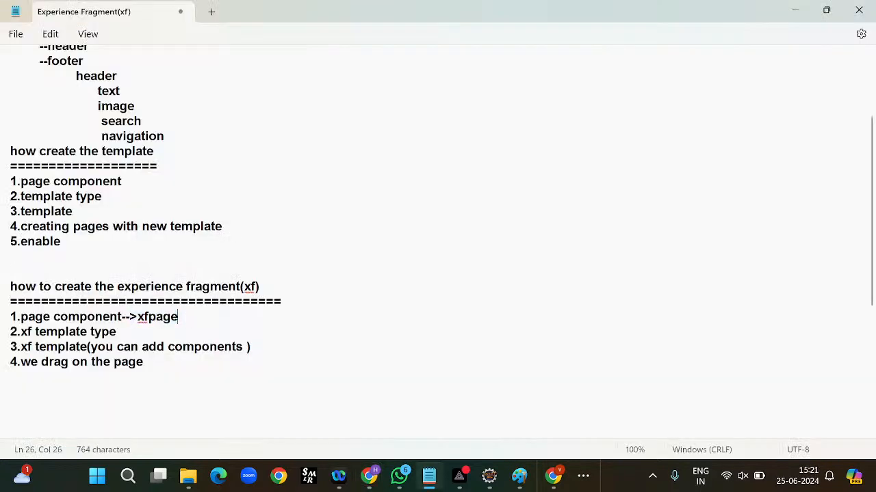
key("Return")
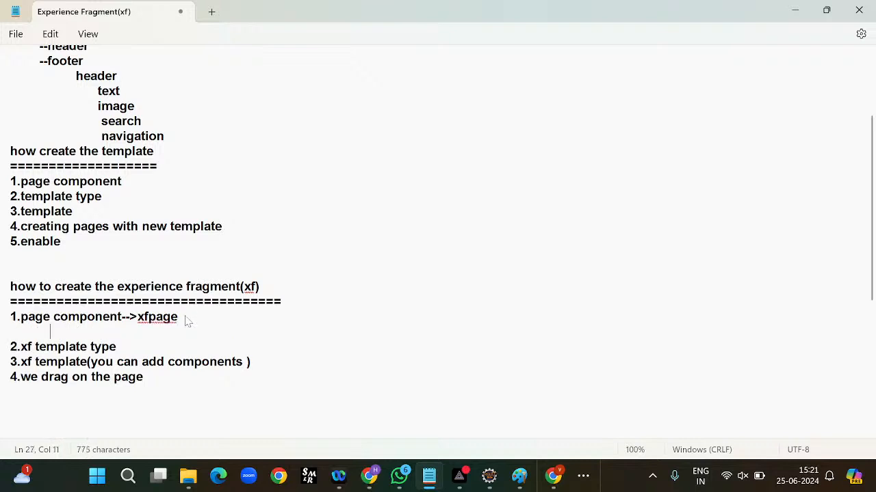
left_click_drag(131, 320, 187, 318)
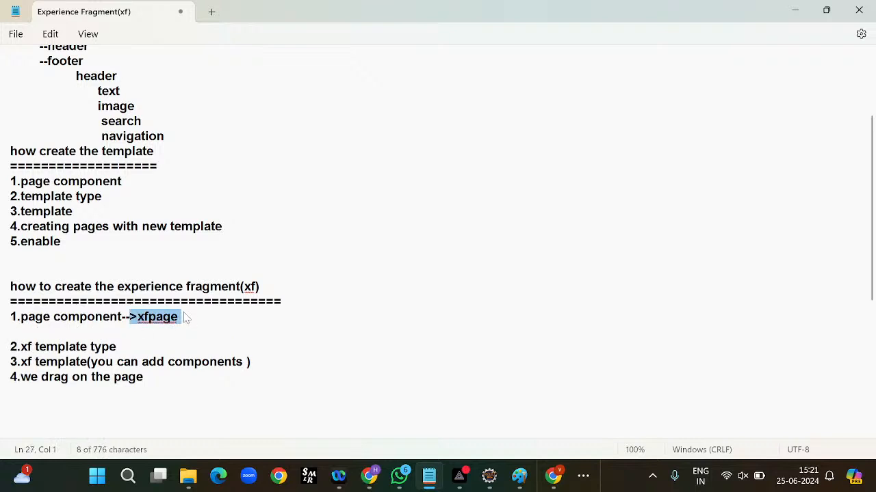
left_click(58, 332)
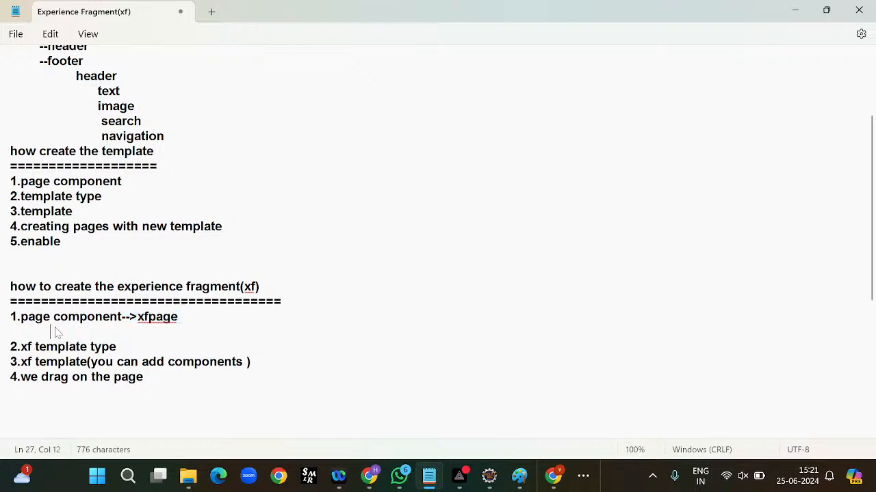
key("ctrl+v")
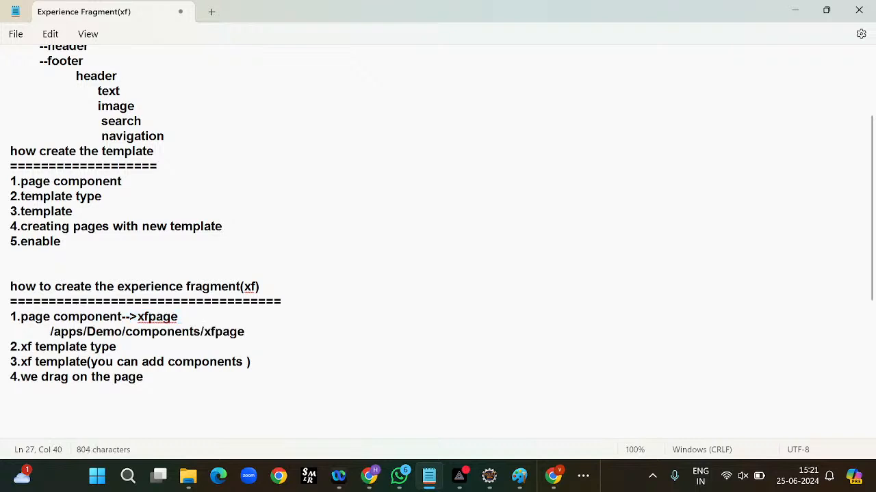
- Add the note "-->predefined xfpage componet" after the xfpage path
type("-->")
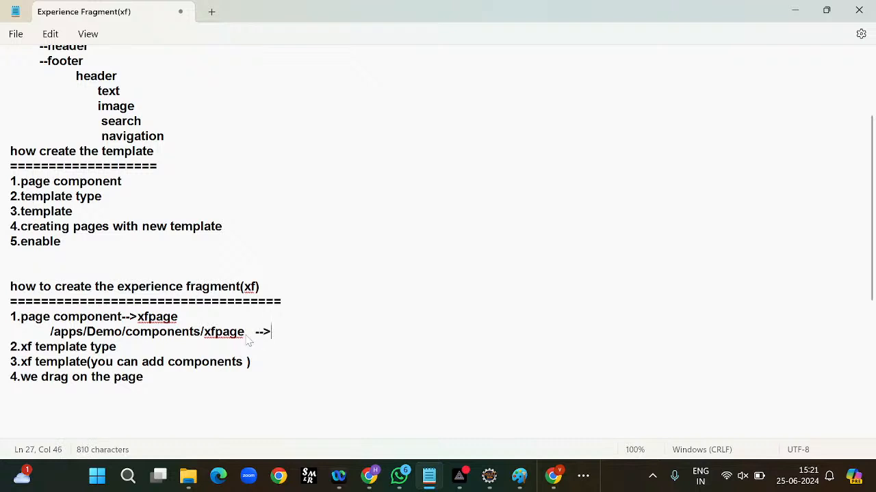
type("predefine")
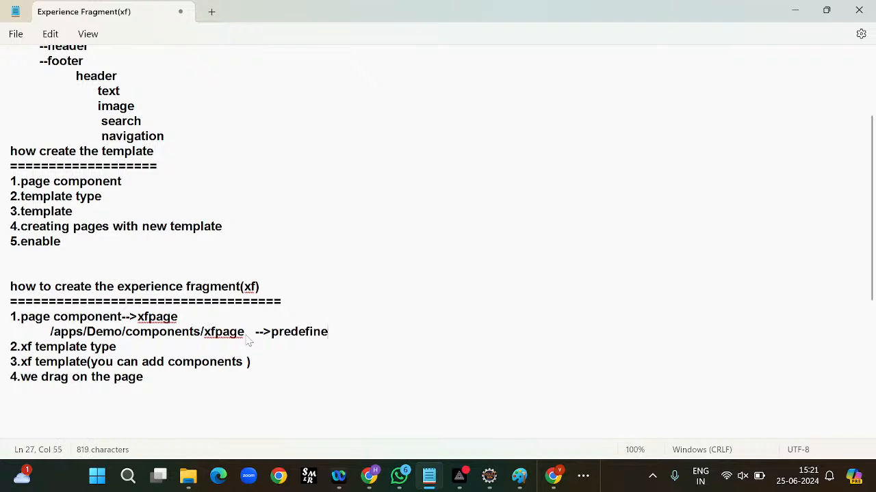
type("d pa")
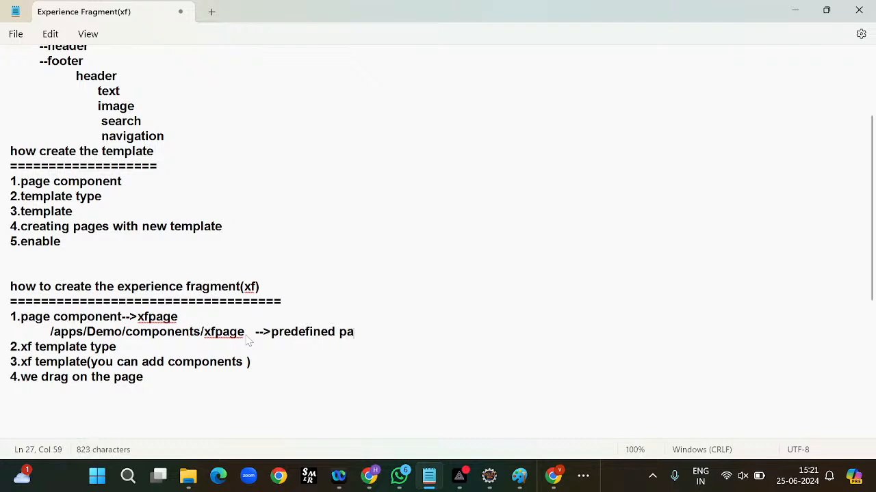
type("ge compkon")
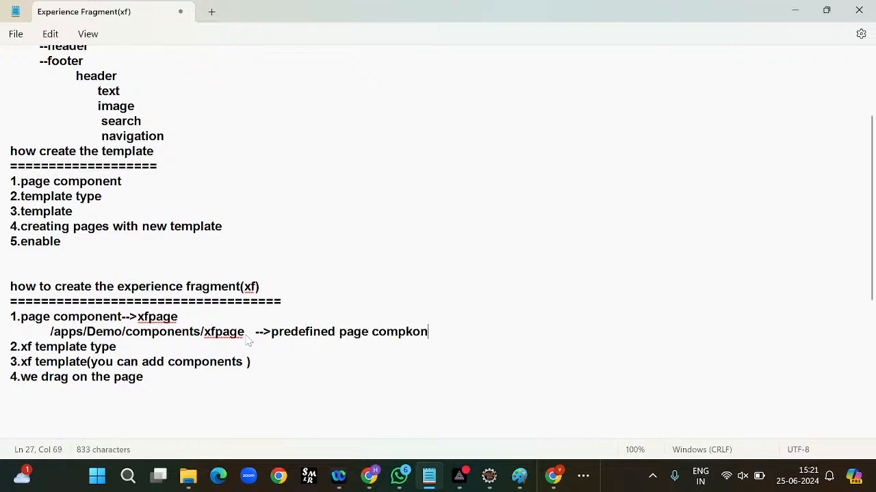
key("BackSpace")
key("BackSpace")
key("BackSpace")
type("onnet")
key("Left")
key("Left")
key("Left")
key("BackSpace")
left_click(339, 333)
type("xf")
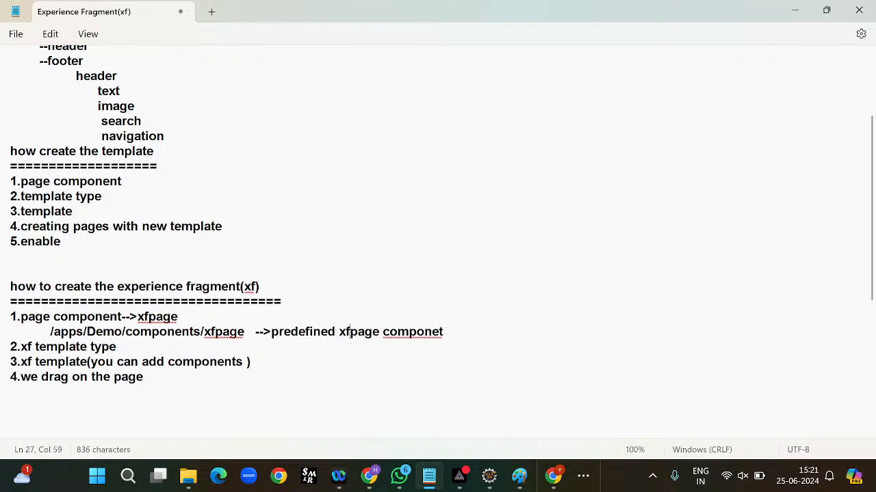
- Add the indented note "config" on a new line below the "2.xf template type" item
key("alt+Tab")
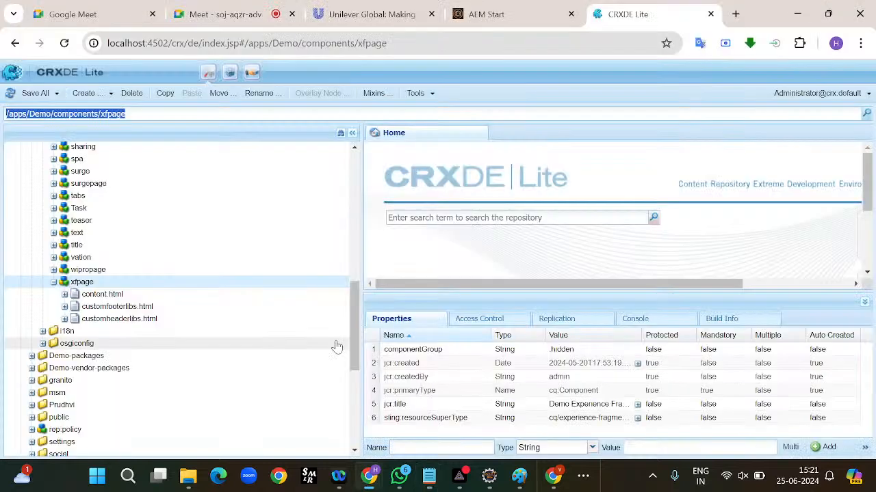
key("alt+Tab")
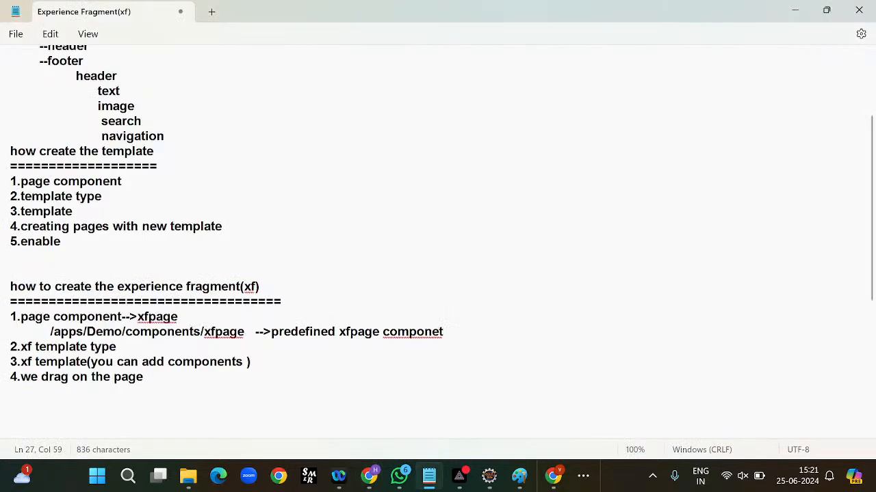
left_click(143, 351)
key("Return")
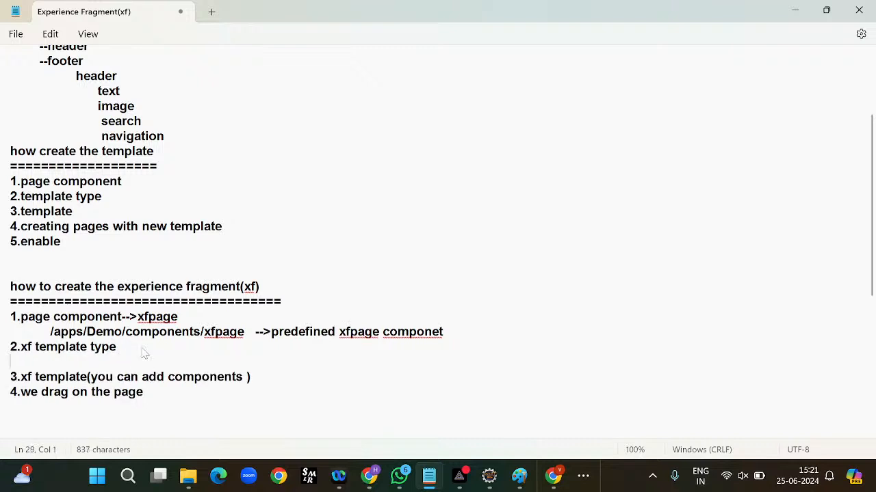
type("config")
- Switch to CRXDE Lite and collapse the components folder of the Demo project under apps
key("alt+Tab")
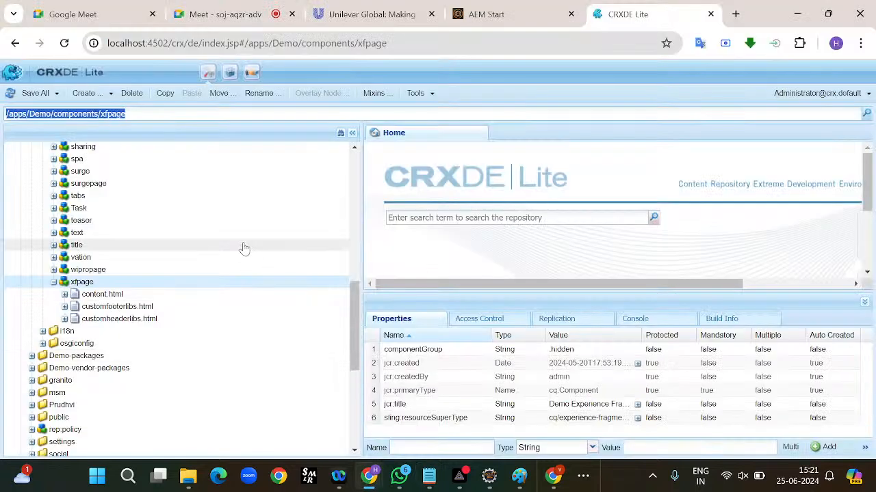
scroll(244, 248, "up", 10)
scroll(244, 248, "up", 2)
left_click(41, 332)
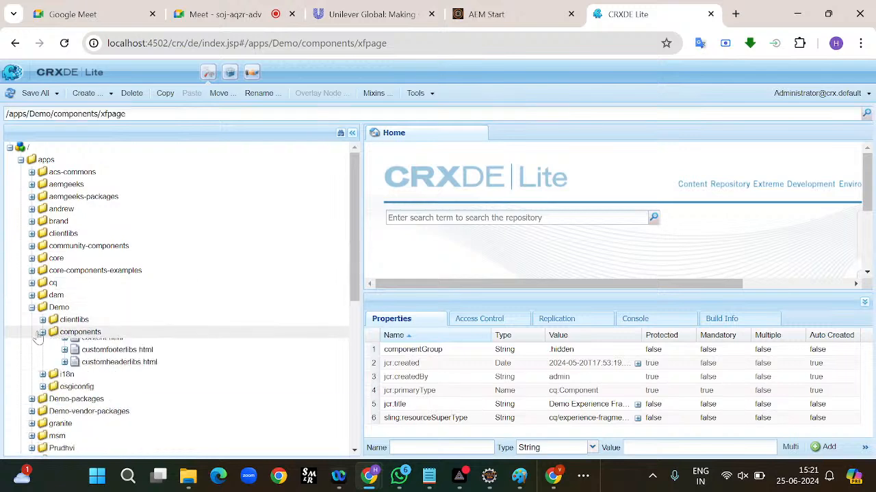
scroll(169, 318, "down", 4)
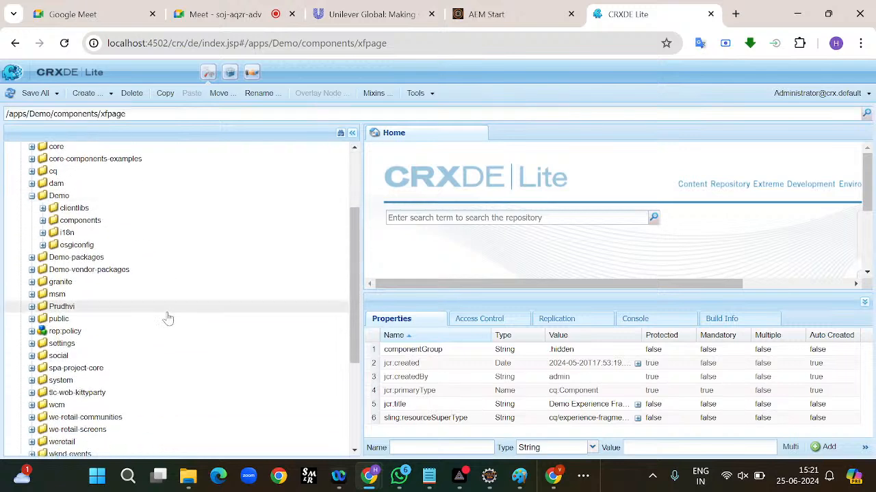
scroll(168, 319, "down", 4)
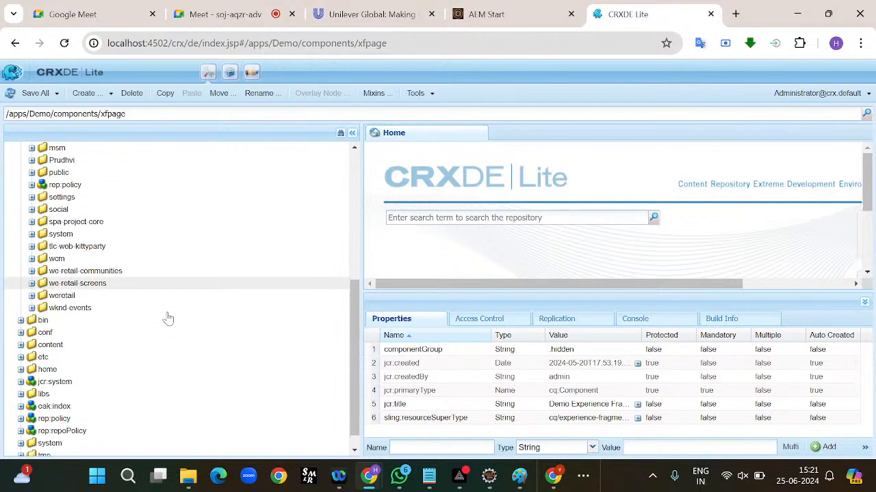
- Expand the repository tree under conf through Demo, settings and wcm to the template-types folder
left_click(21, 329)
scroll(167, 314, "down", 3)
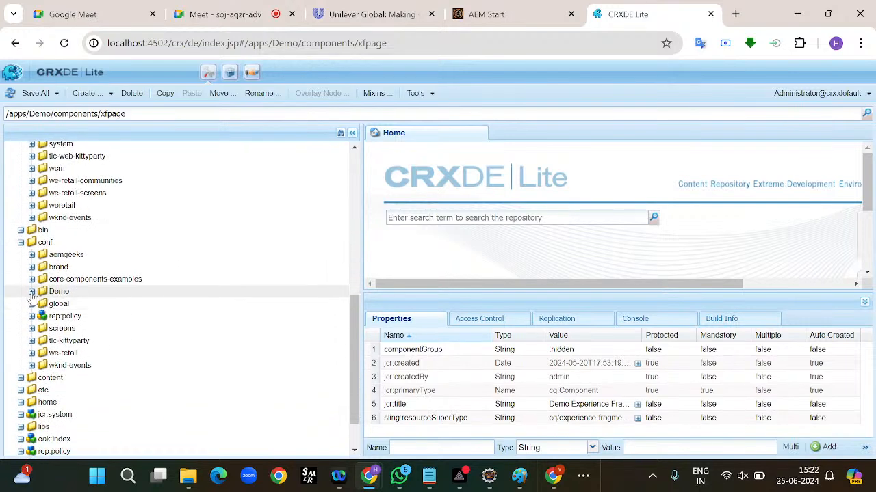
left_click(31, 291)
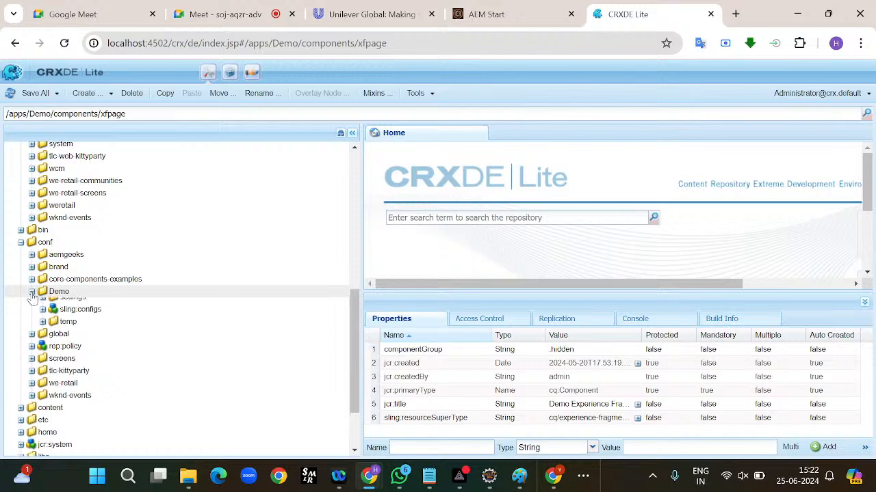
left_click(42, 316)
left_click(54, 341)
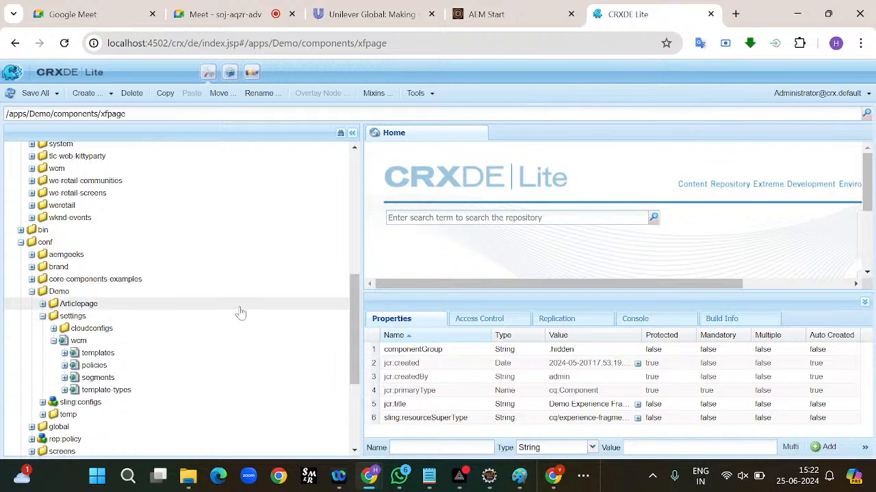
scroll(239, 313, "down", 2)
left_click(65, 314)
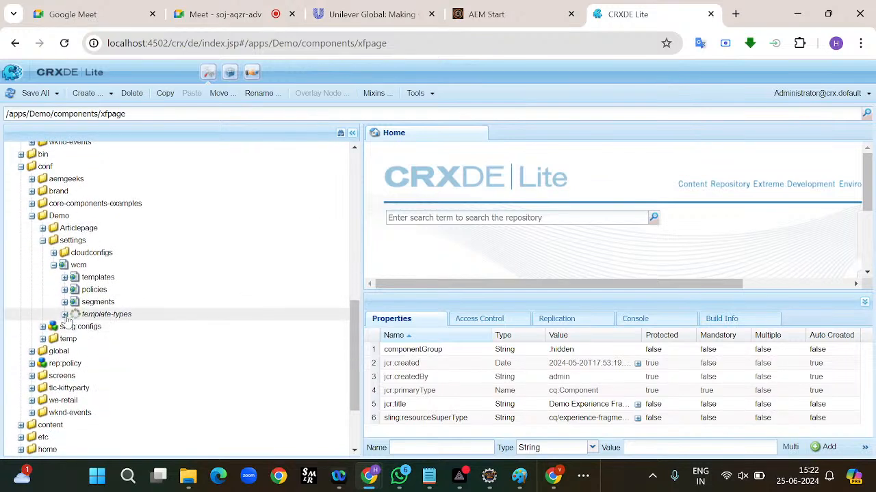
scroll(240, 292, "down", 2)
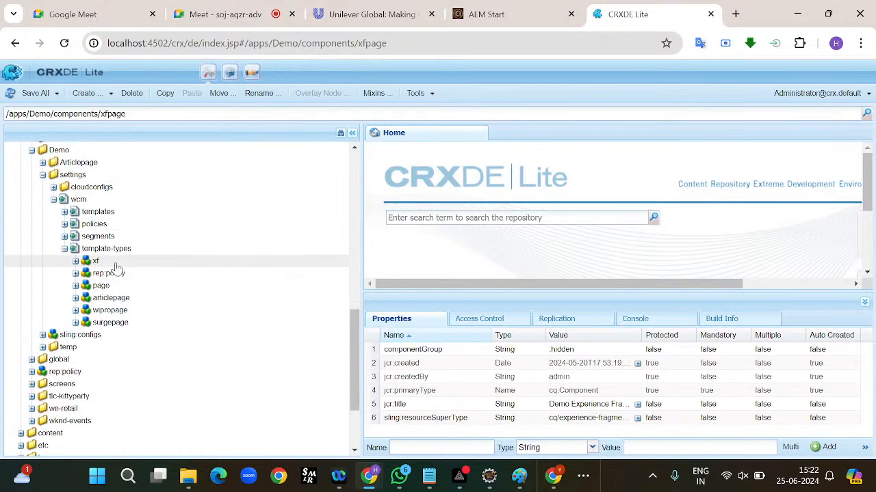
- Select the xf template type of the Demo project and copy its repository path
double_click(90, 263)
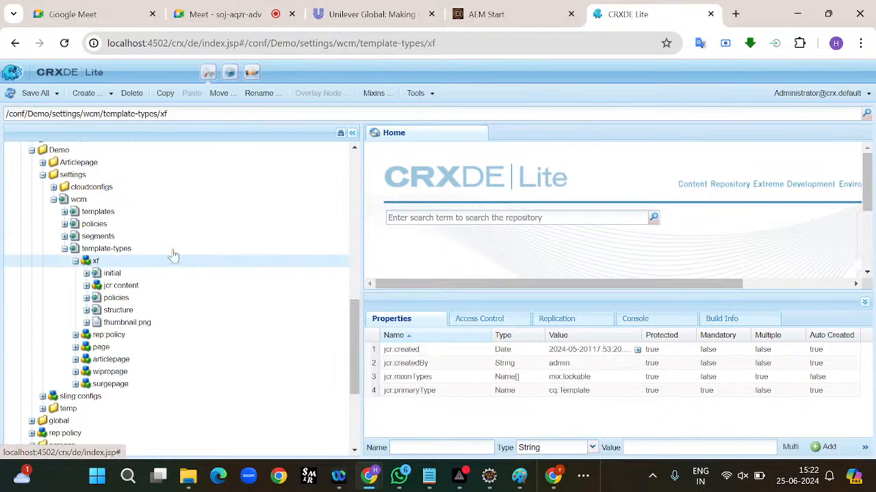
left_click(65, 249)
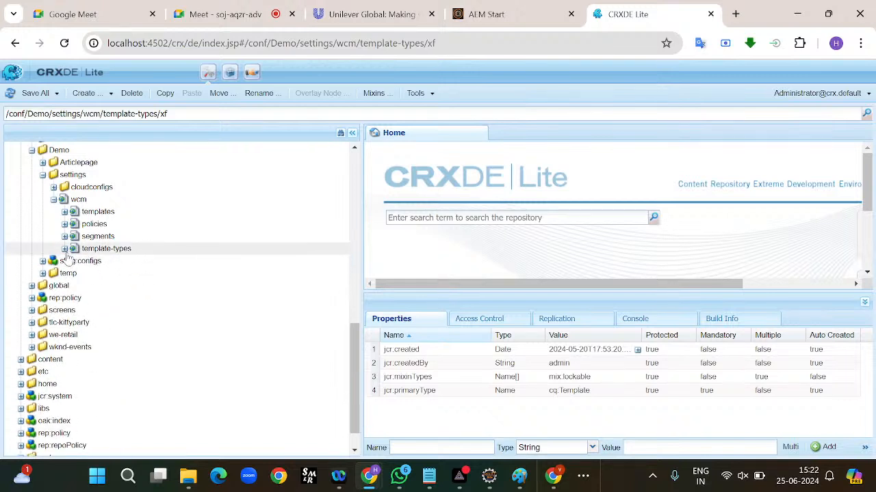
left_click(65, 249)
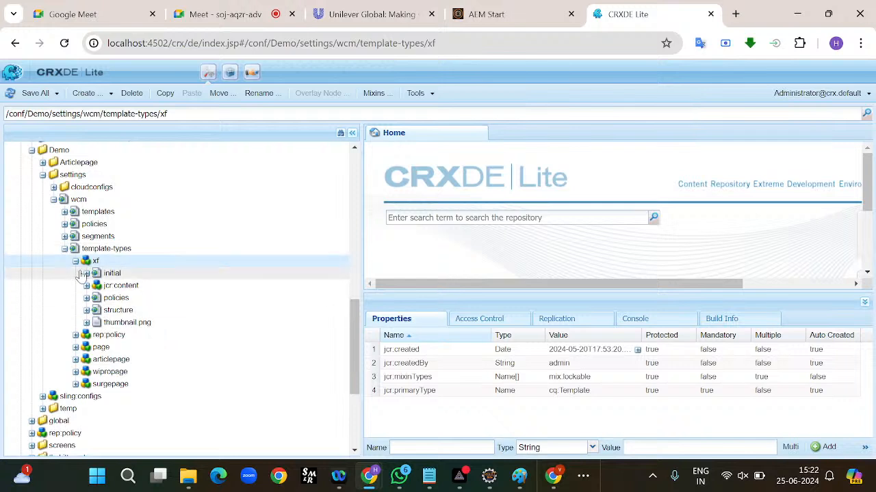
left_click(75, 261)
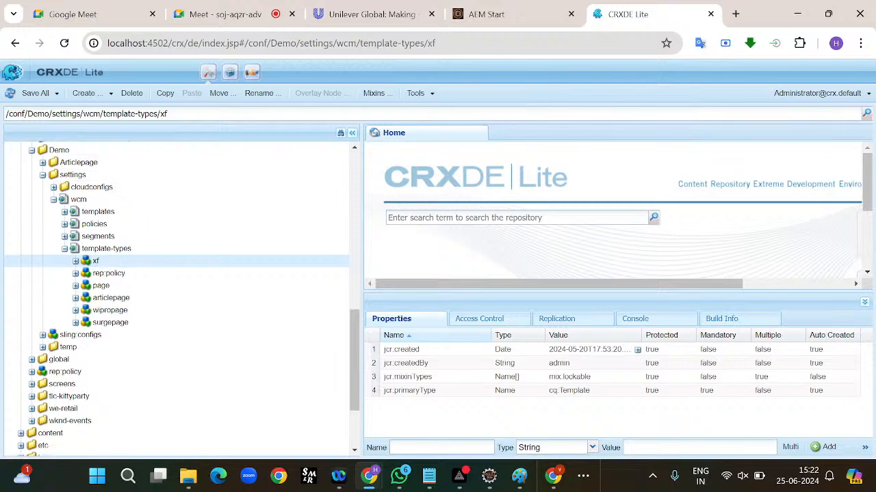
left_click(136, 114)
key("ctrl+c")
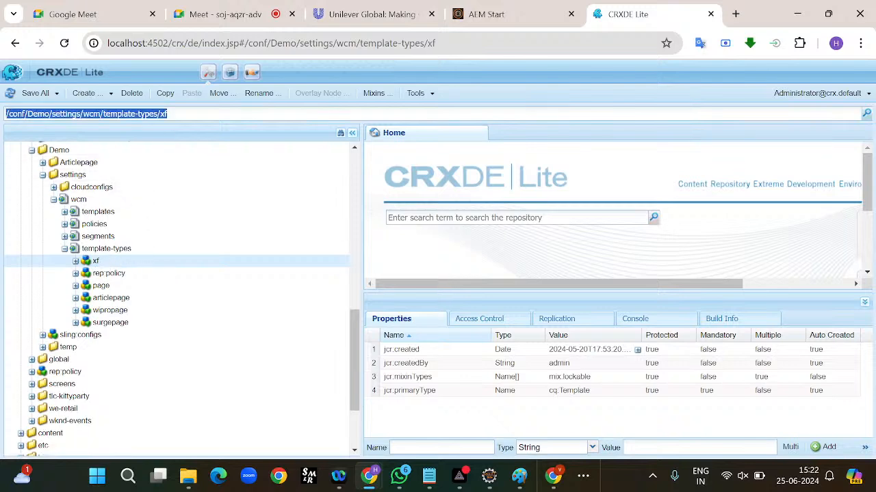
- In the Notepad notes, paste /conf/Demo/settings/wcm/template-types/xf below the "2.xf template type" item and delete the word "config" beneath it
key("alt+Tab")
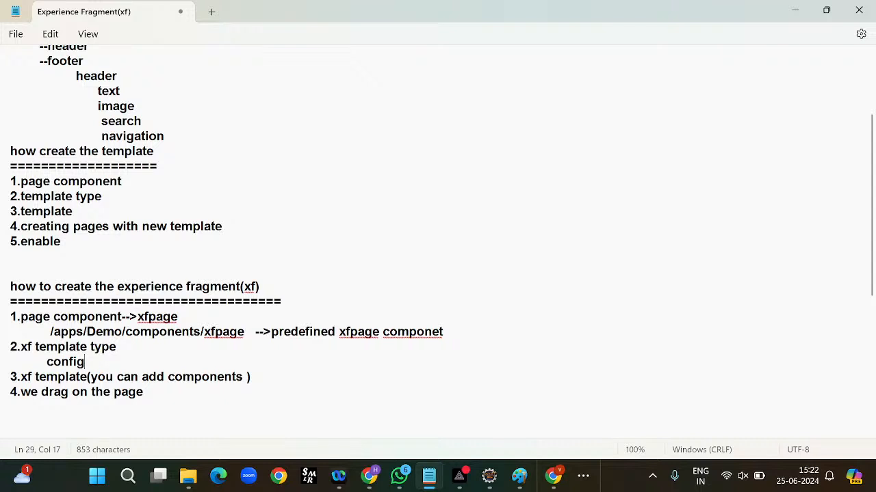
left_click(126, 351)
key("Return")
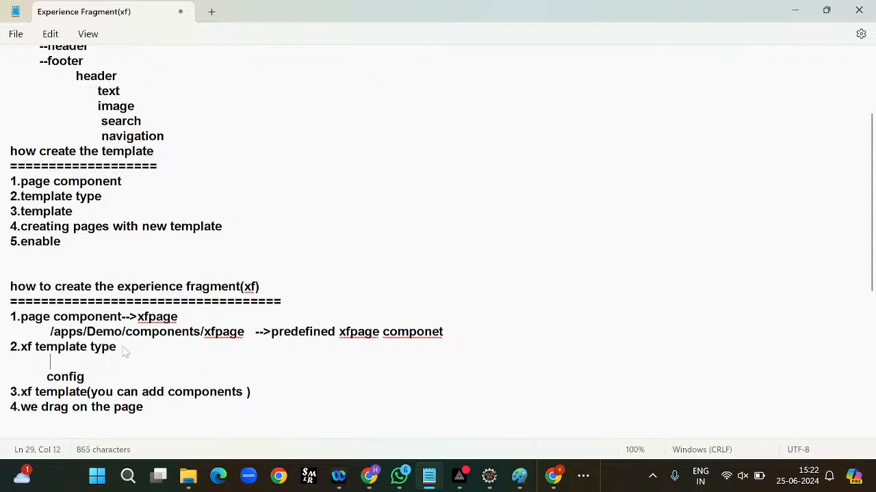
key("ctrl+v")
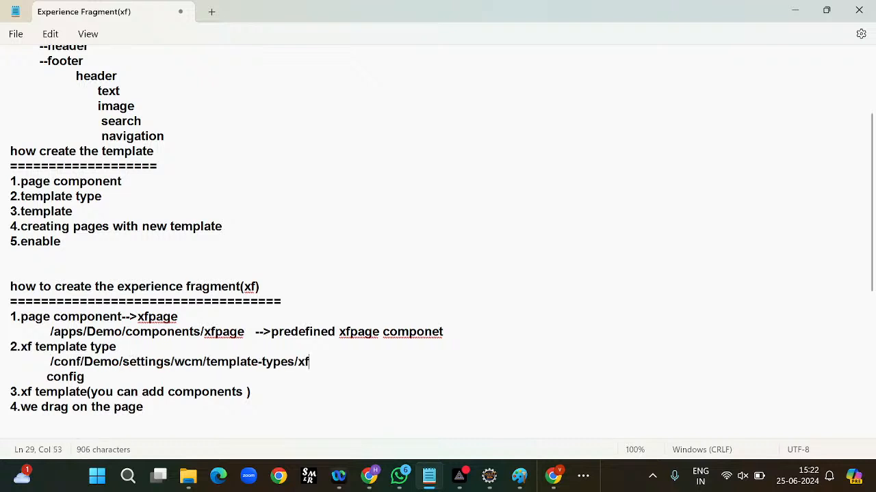
left_click_drag(84, 377, 17, 375)
key("BackSpace")
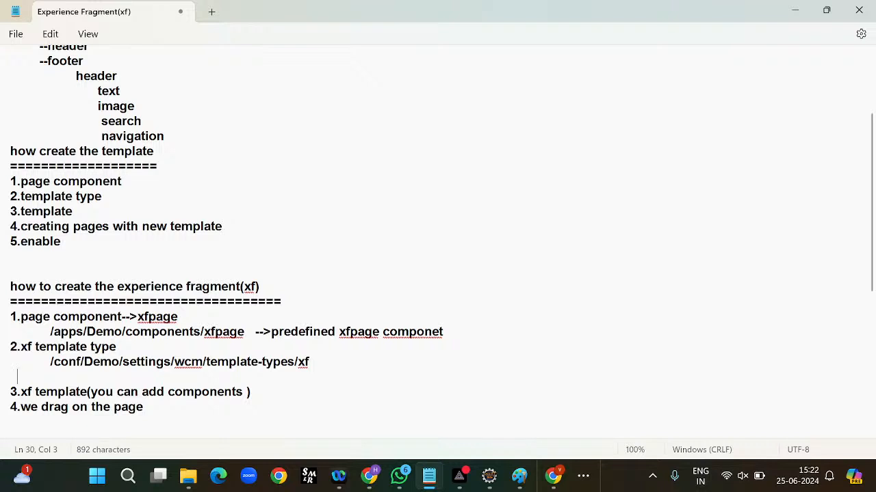
left_click_drag(270, 332, 487, 334)
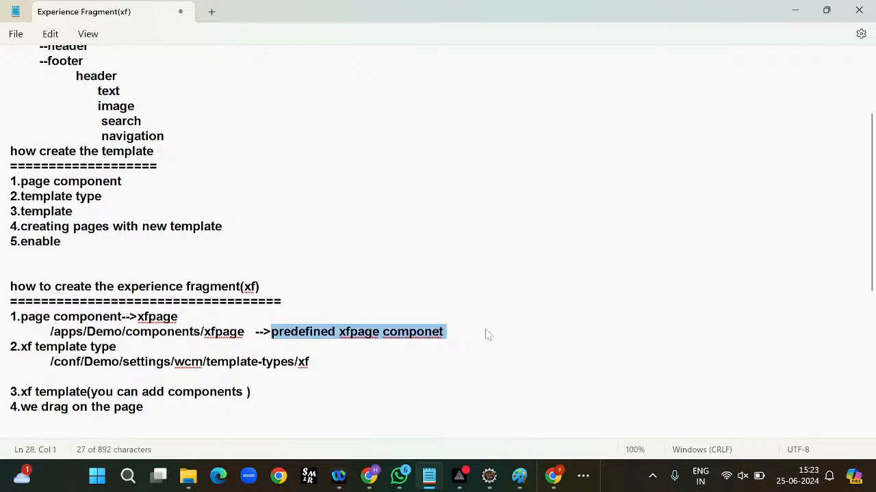
left_click_drag(295, 362, 327, 370)
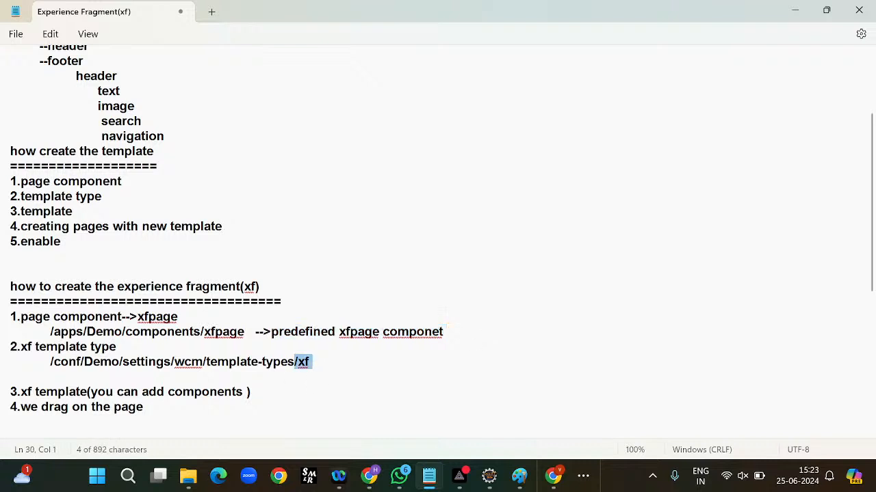
left_click(260, 392)
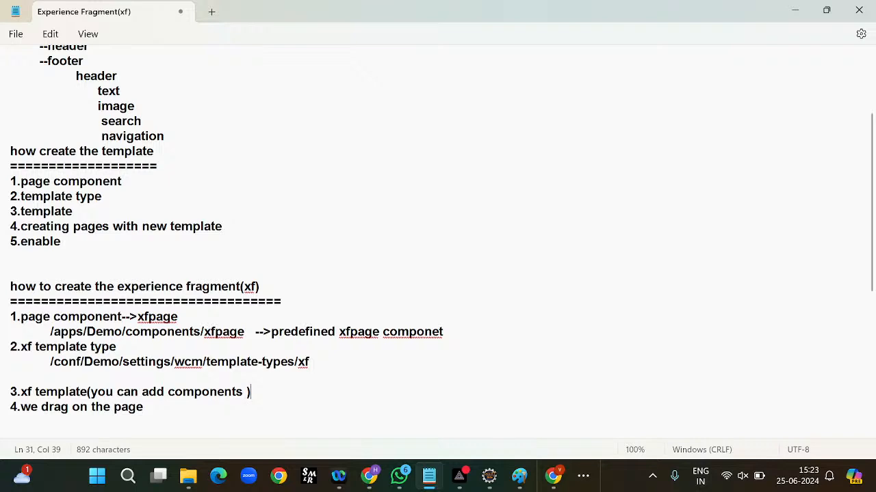
left_click_drag(298, 362, 326, 369)
- Switch to CRXDE Lite, collapse the template-types folder and expand the Demo project's templates folder
key("alt+Tab")
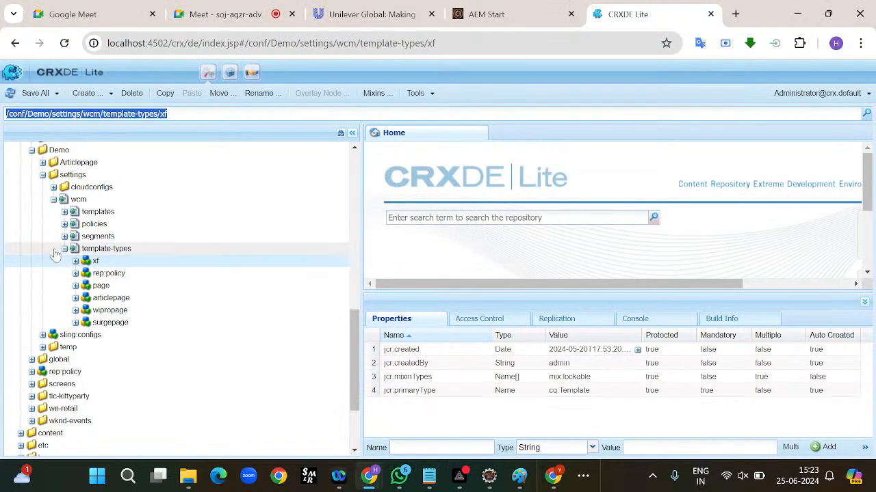
left_click(65, 249)
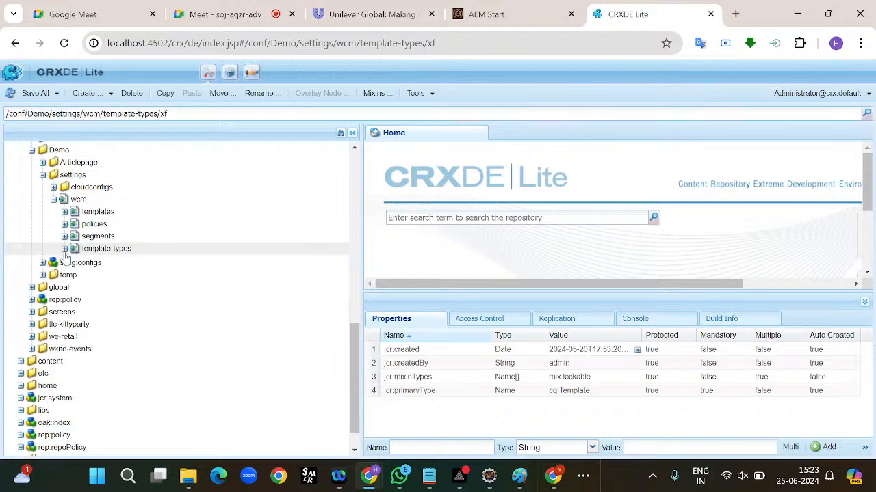
left_click(65, 212)
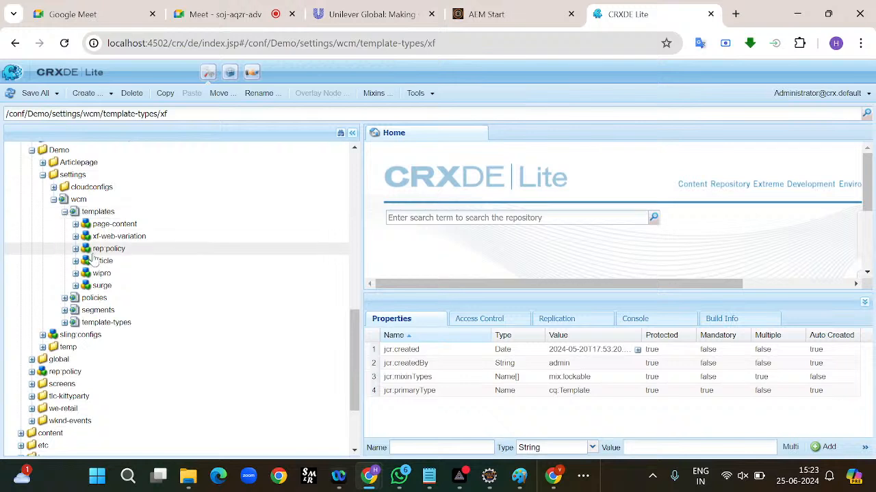
- Select the xf-web-variation template of the Demo project and copy its repository path
double_click(89, 238)
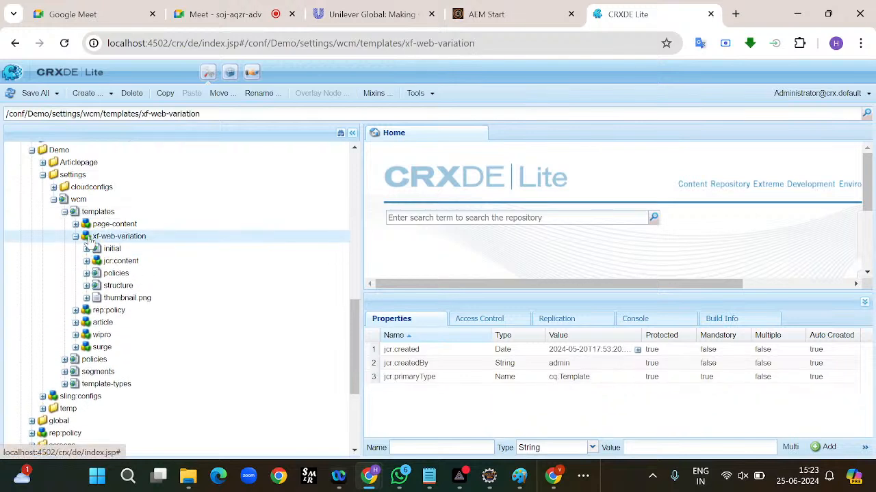
left_click_drag(540, 295, 543, 260)
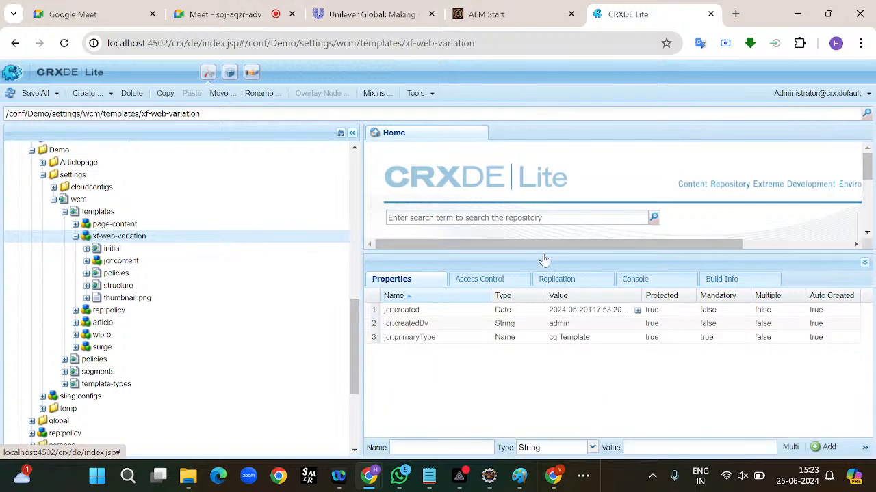
left_click(76, 237)
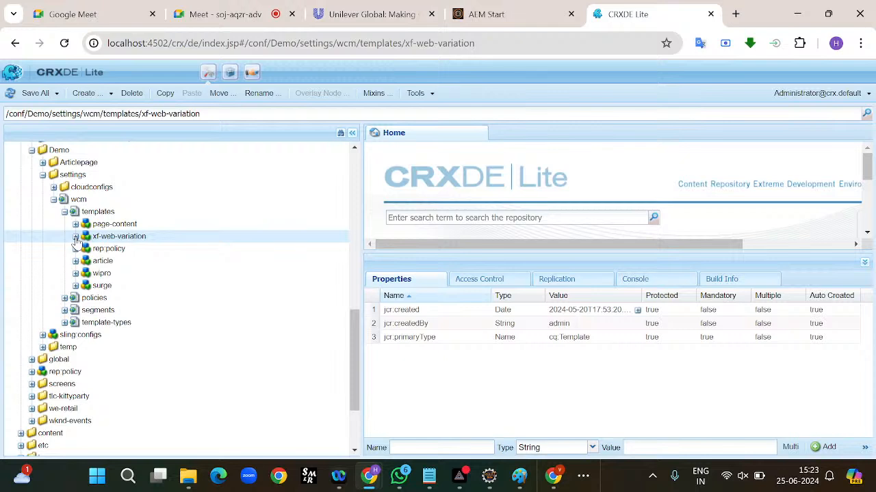
left_click(76, 236)
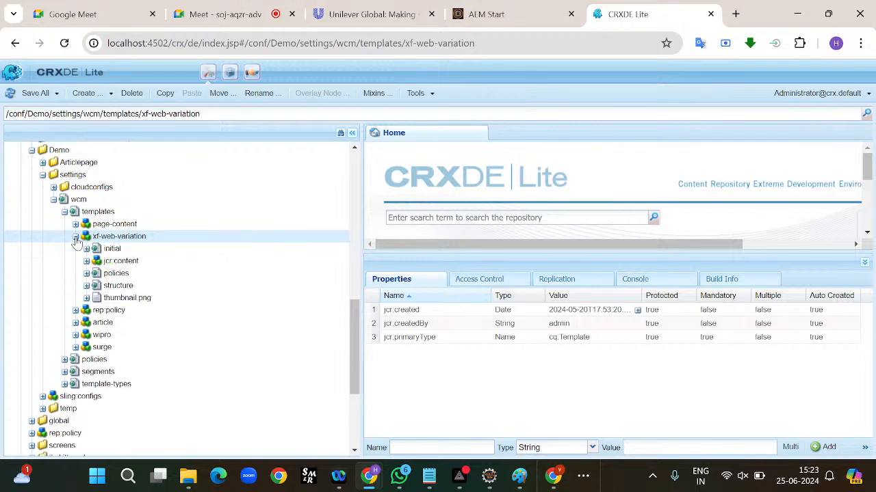
left_click(217, 114)
key("ctrl+c")
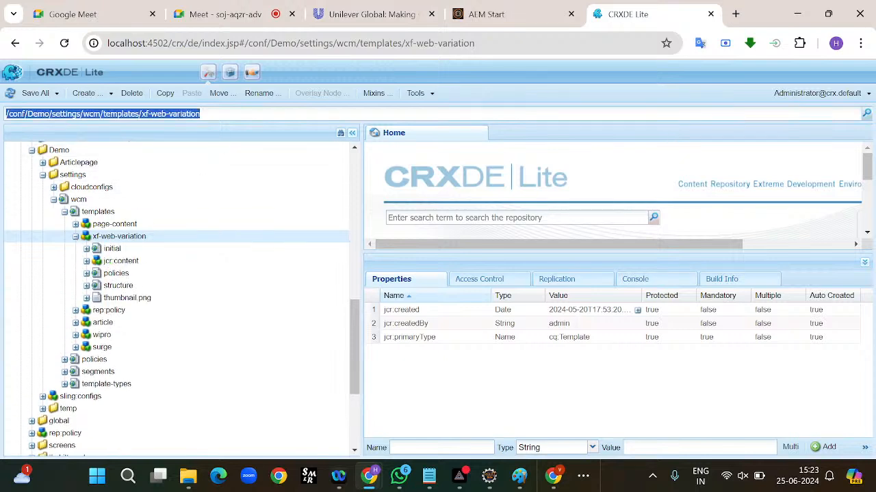
- Switch to the Notepad notes and paste /conf/Demo/settings/wcm/templates/xf-web-variation on a new line below the "3.xf template" item
key("alt+Tab")
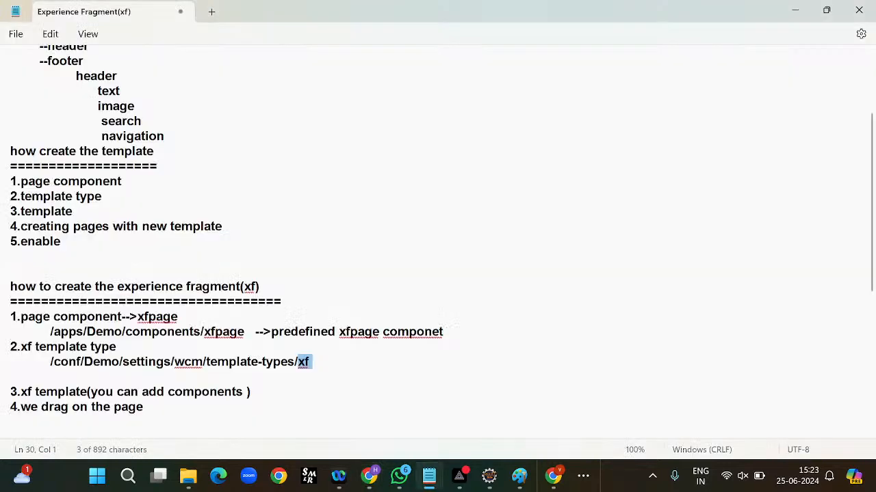
left_click(265, 398)
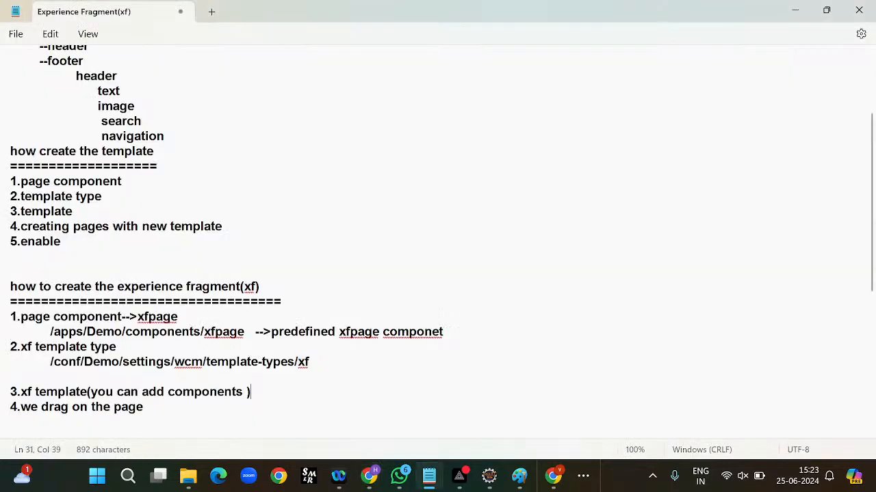
key("Return")
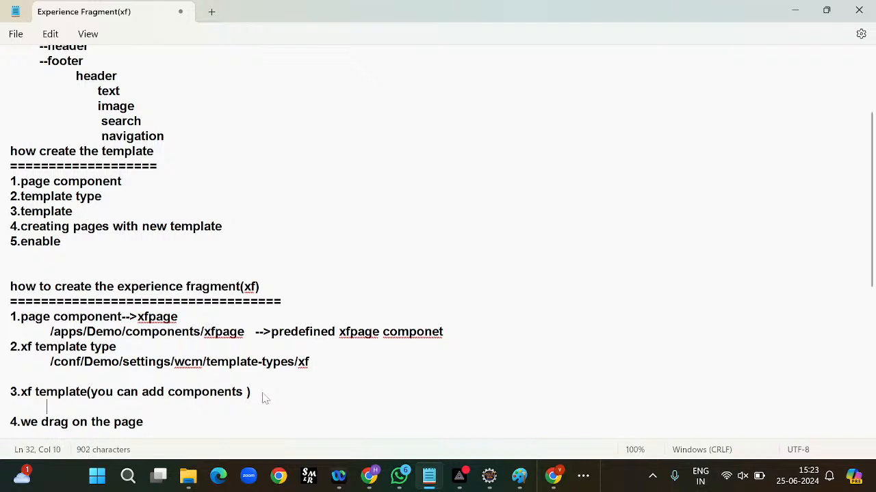
key("ctrl+v")
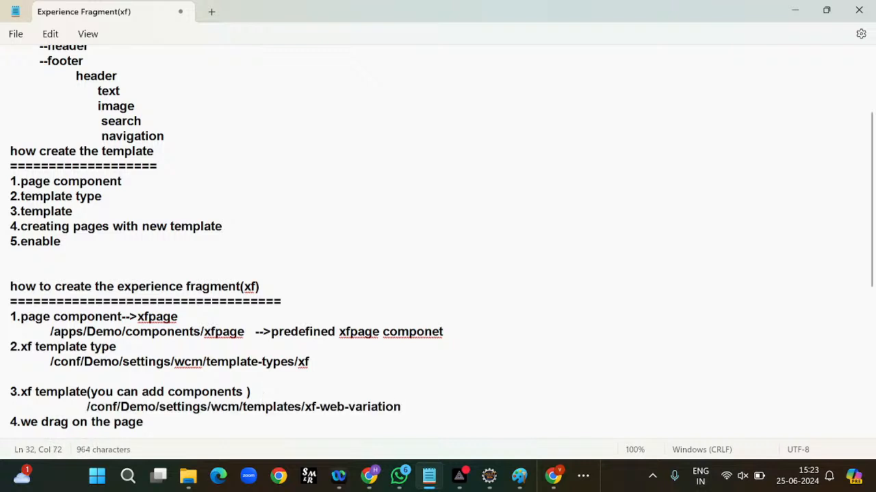
scroll(52, 387, "down", 2)
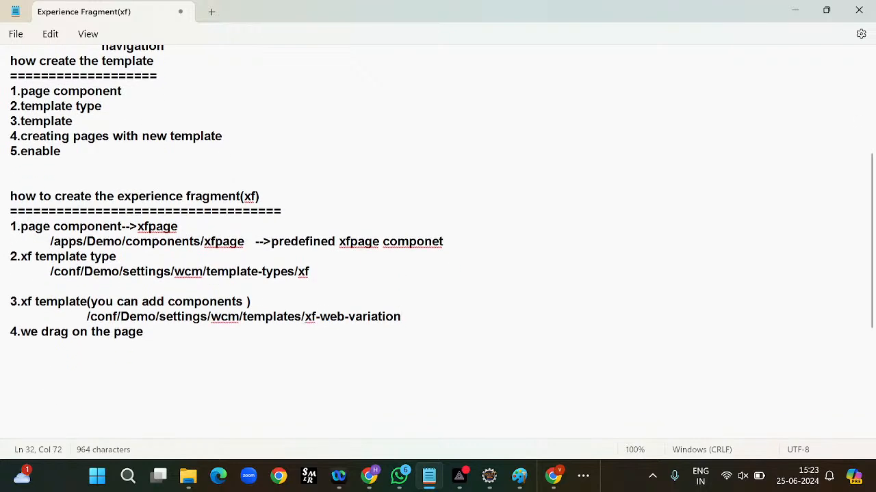
- Review the page component, template type and template paths under the experience fragment heading by highlighting each one
left_click_drag(53, 241, 465, 253)
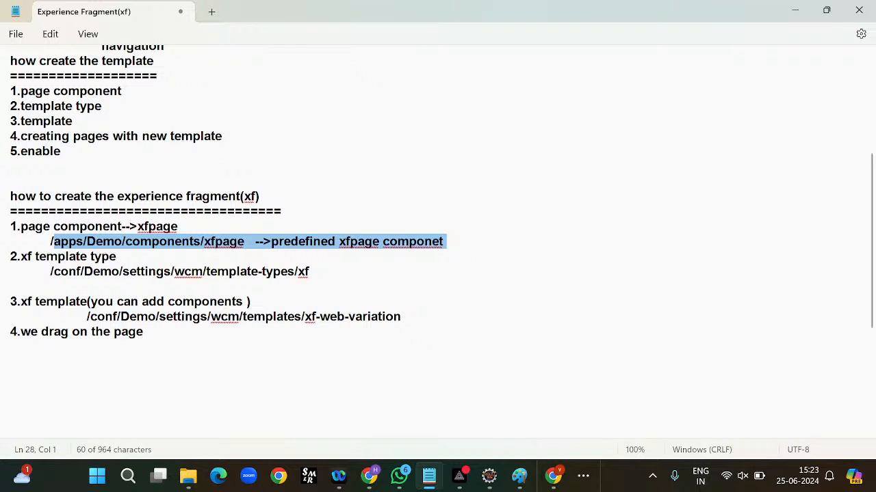
left_click(452, 251)
left_click_drag(49, 272, 316, 278)
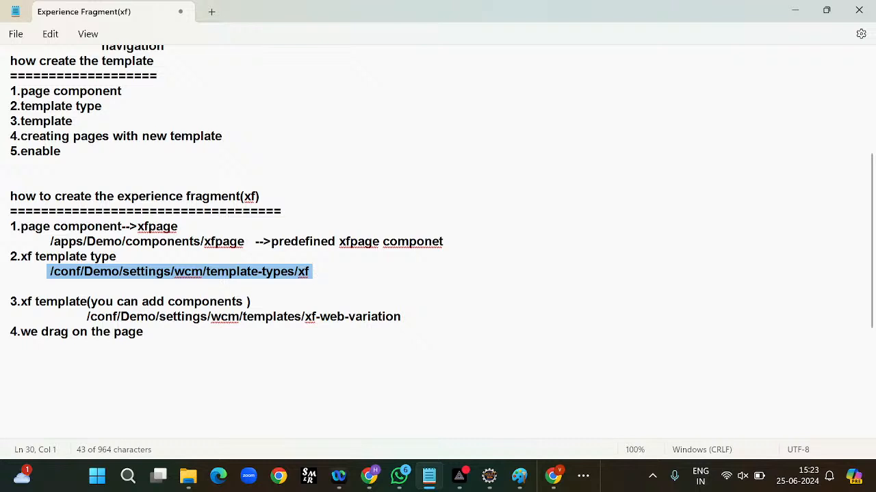
left_click_drag(88, 323, 407, 322)
left_click_drag(53, 227, 402, 325)
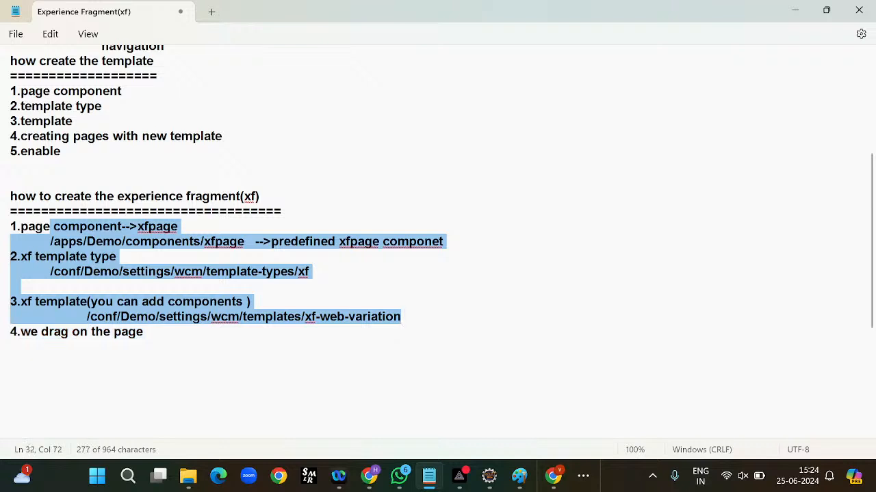
left_click(289, 385)
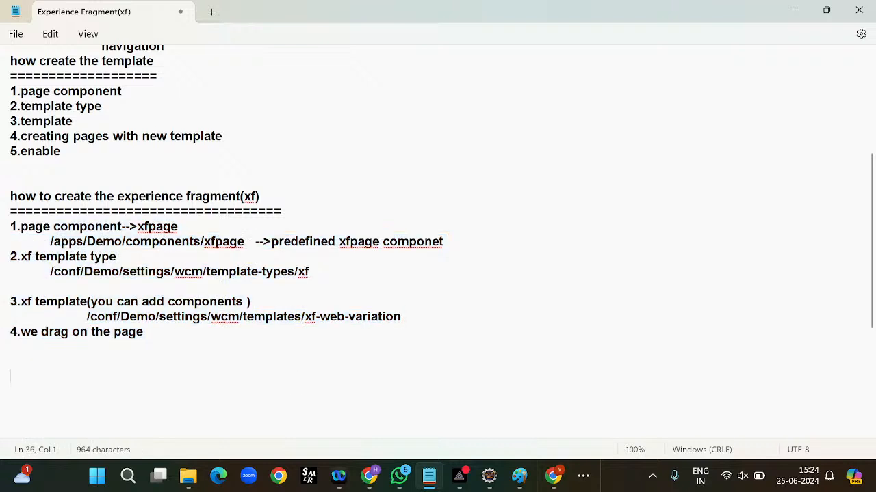
- Replace the text of item 4 in the experience fragment steps with "create xf using xf template" and highlight items 1 to 3
left_click_drag(147, 336, 24, 338)
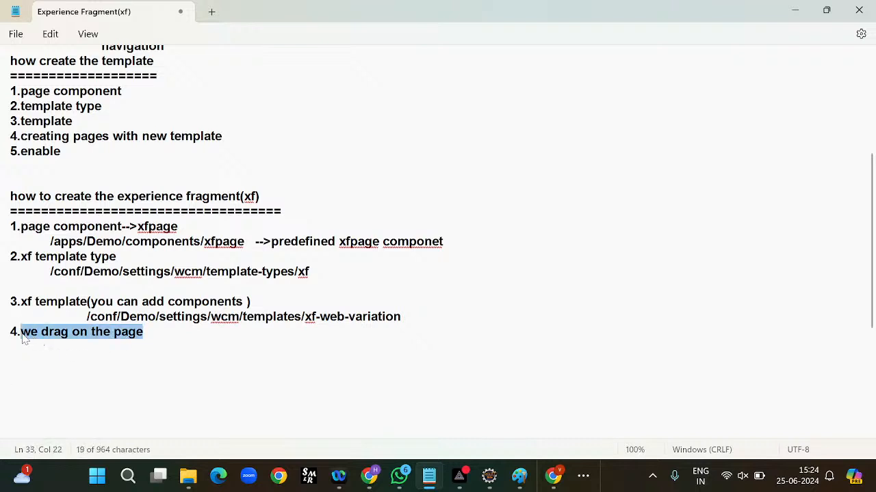
key("BackSpace")
type("creat")
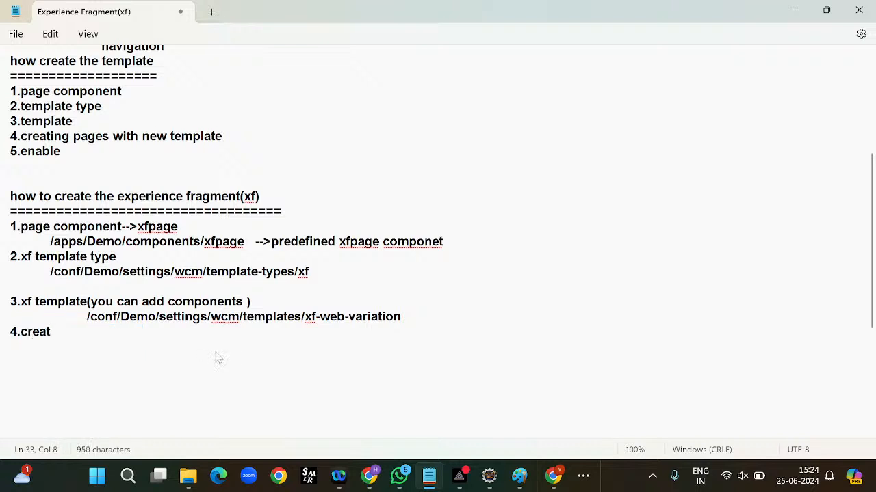
type("e ")
type("xf based ")
type("on")
key("BackSpace")
key("BackSpace")
key("BackSpace")
key("BackSpace")
key("BackSpace")
key("BackSpace")
key("BackSpace")
key("BackSpace")
type("using x")
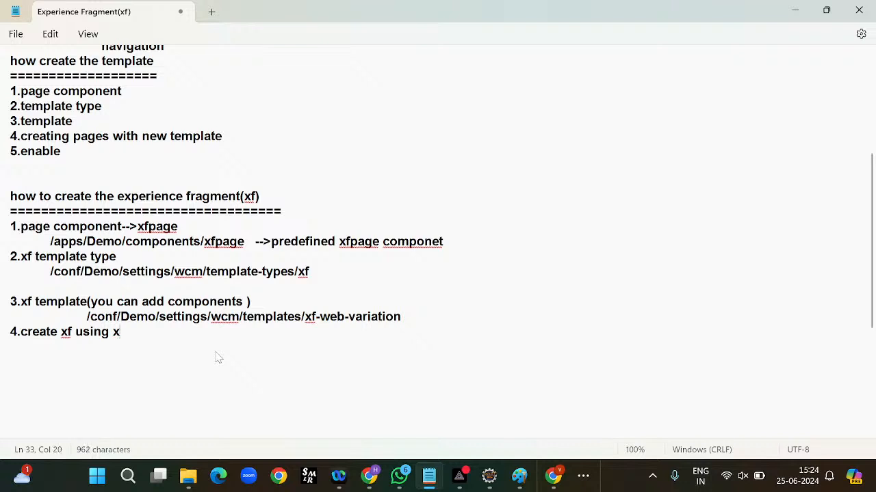
type("f templa")
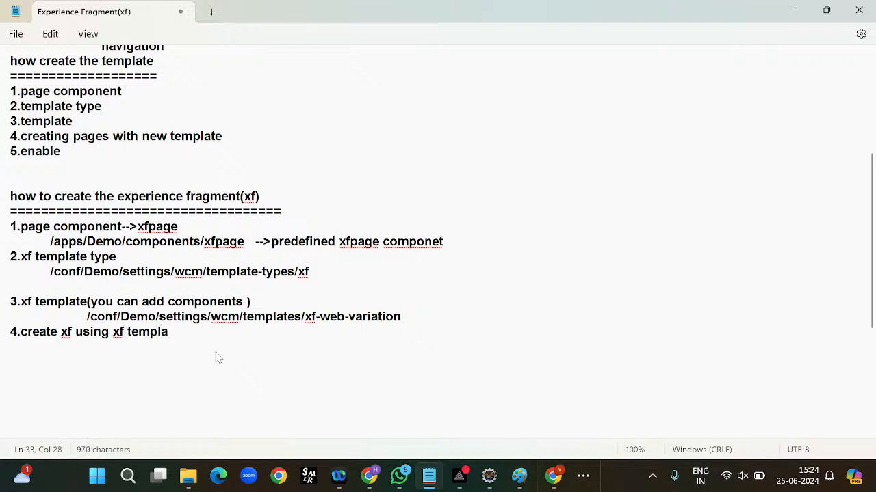
type("te")
left_click_drag(422, 322, 12, 231)
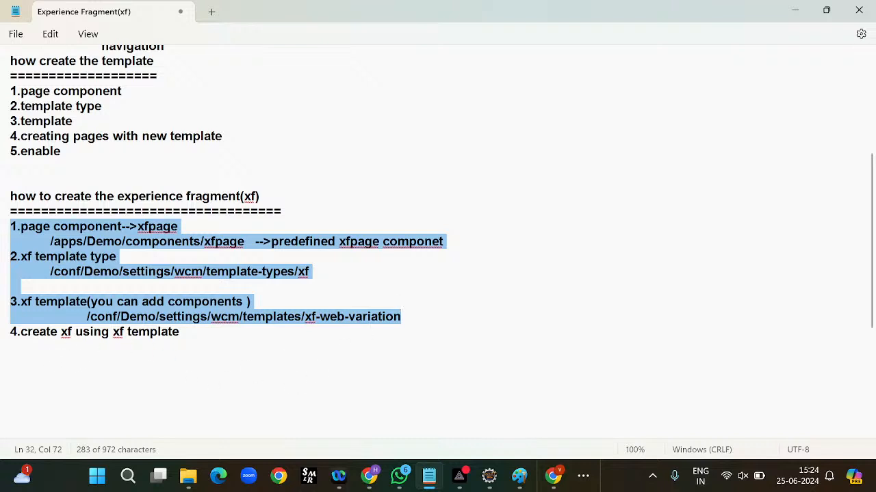
- Switch to Chrome and open the AEM start page at localhost:4502/aem/start.html in a new tab
key("alt+Tab")
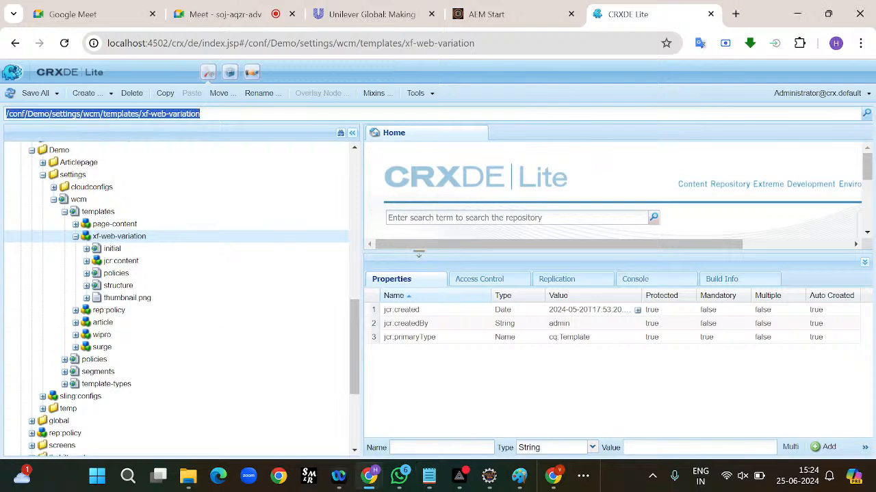
key("ctrl+t")
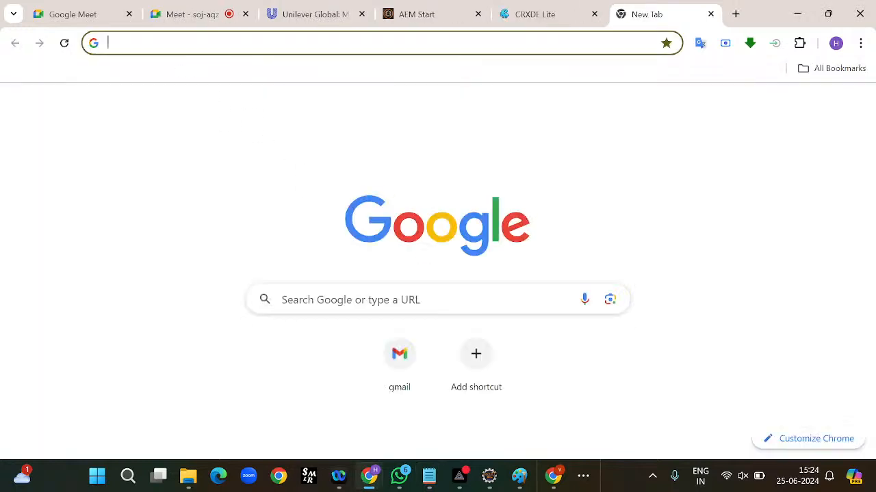
type("localhost:4502/aem/start.html")
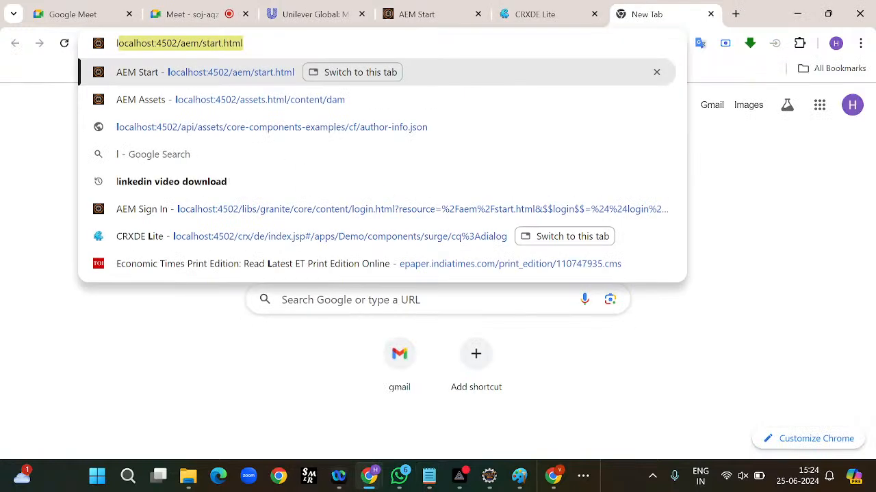
key("Return")
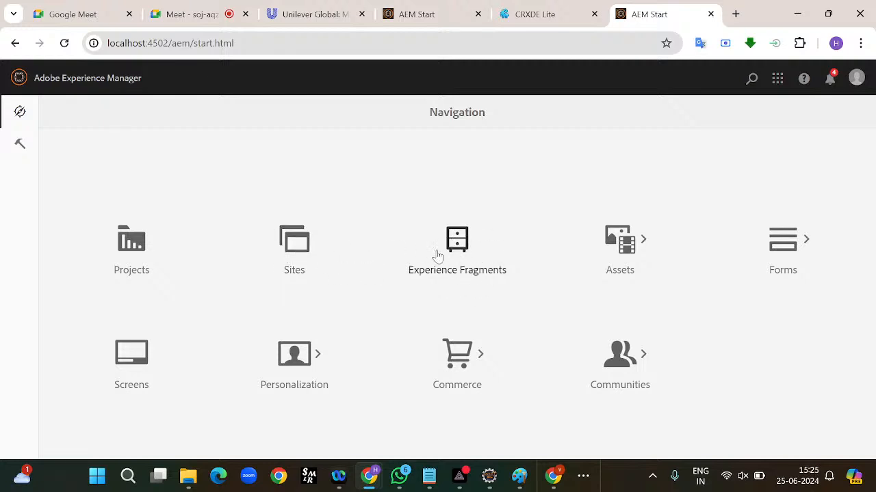
- View the Sites console, dismissing its product navigation tour, and return to the AEM start page
left_click(308, 252)
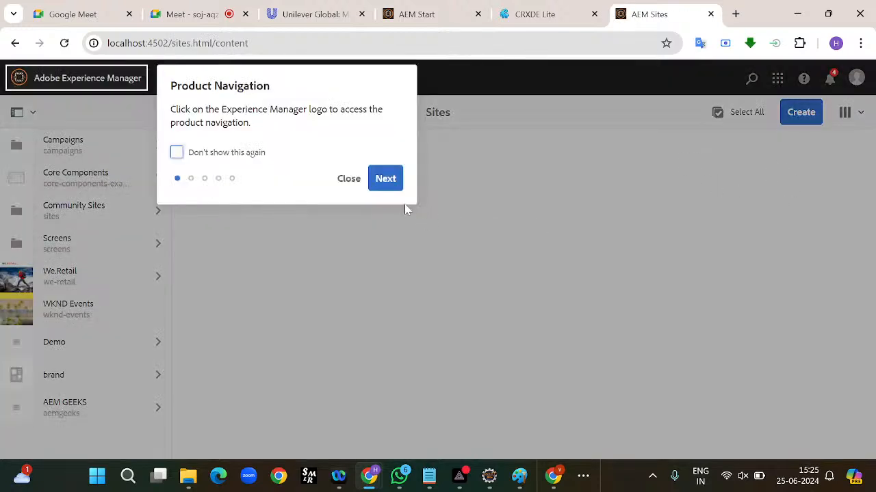
left_click(349, 179)
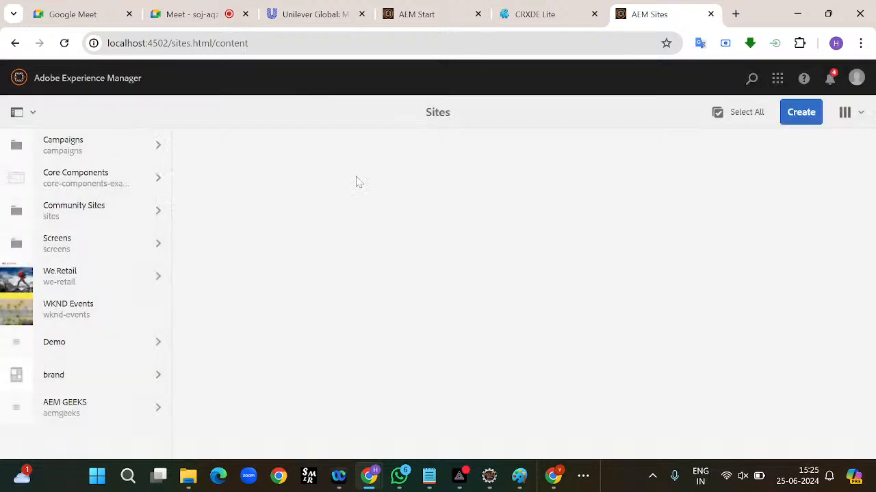
left_click(15, 43)
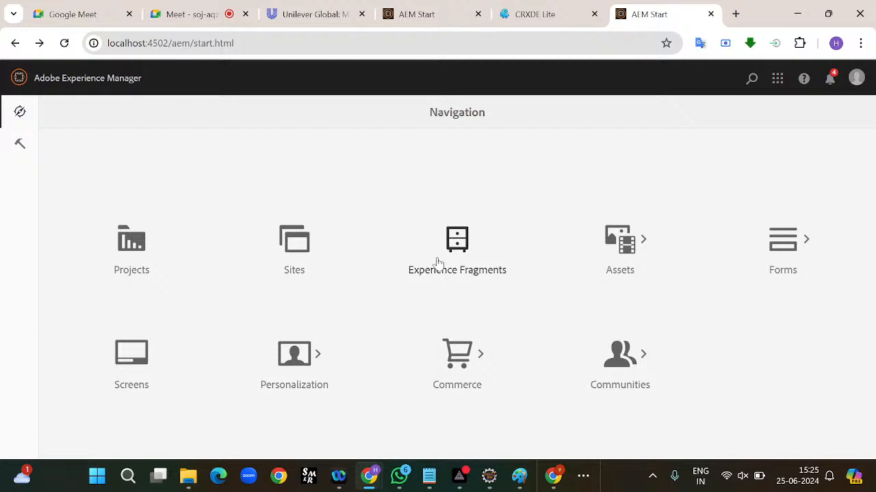
- Open Experience Fragments, dismiss the product tour and browse Demo Fragments through us, en and Site to the Header fragment
left_click(463, 251)
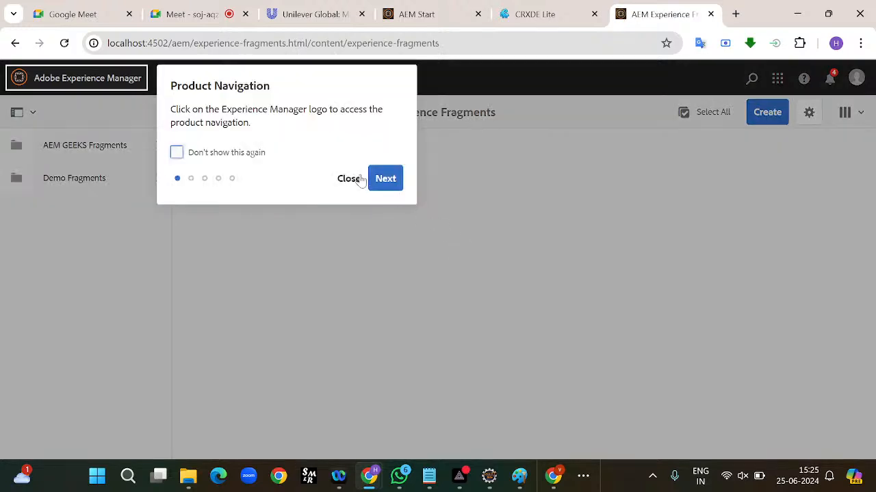
left_click(349, 179)
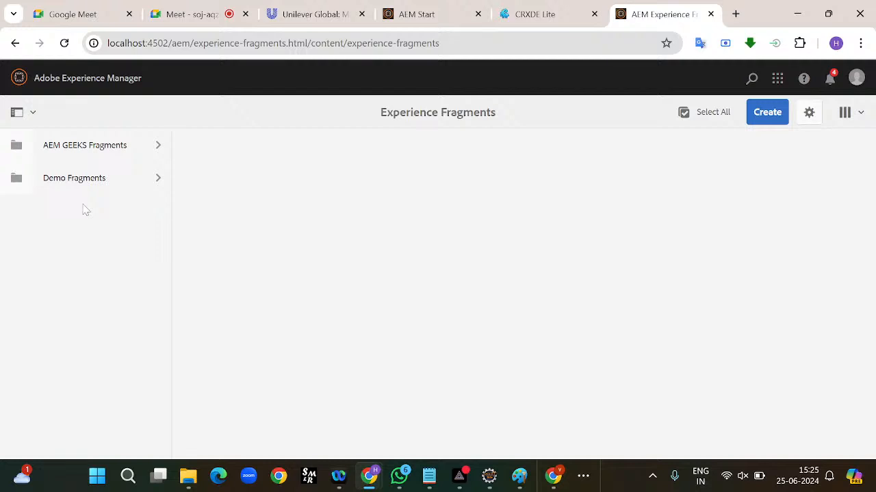
left_click(143, 190)
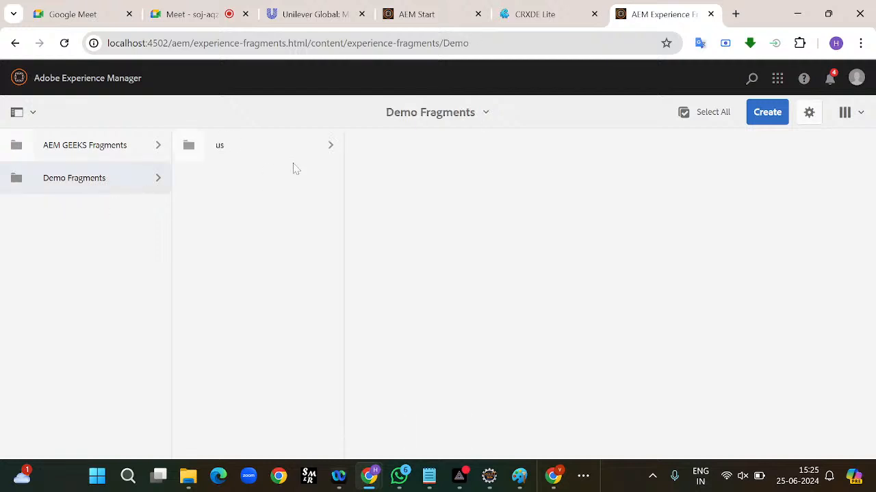
left_click(314, 159)
left_click(498, 152)
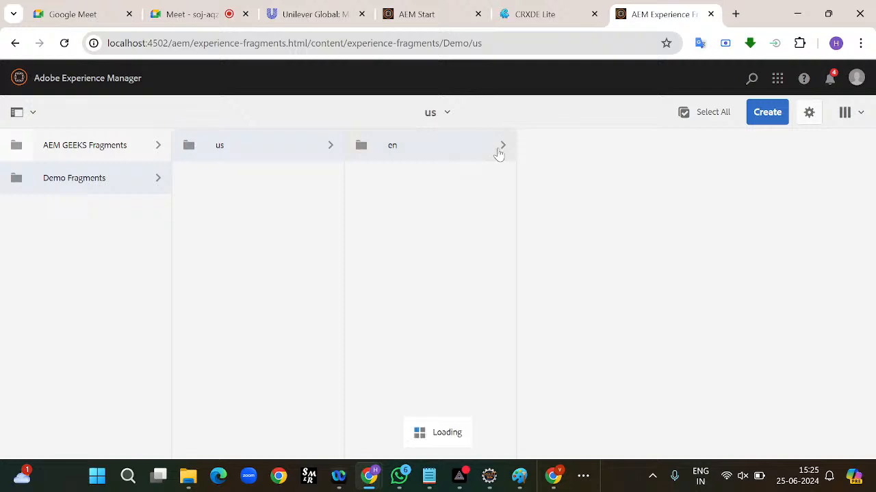
left_click(676, 158)
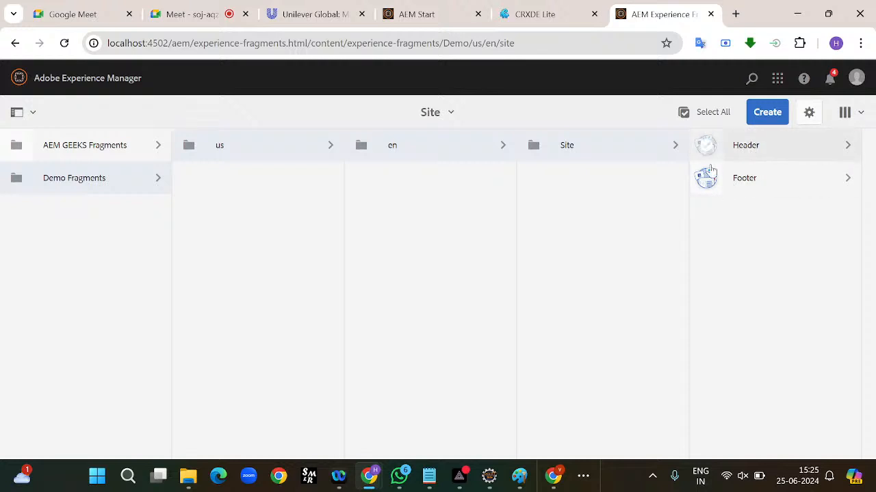
left_click(841, 147)
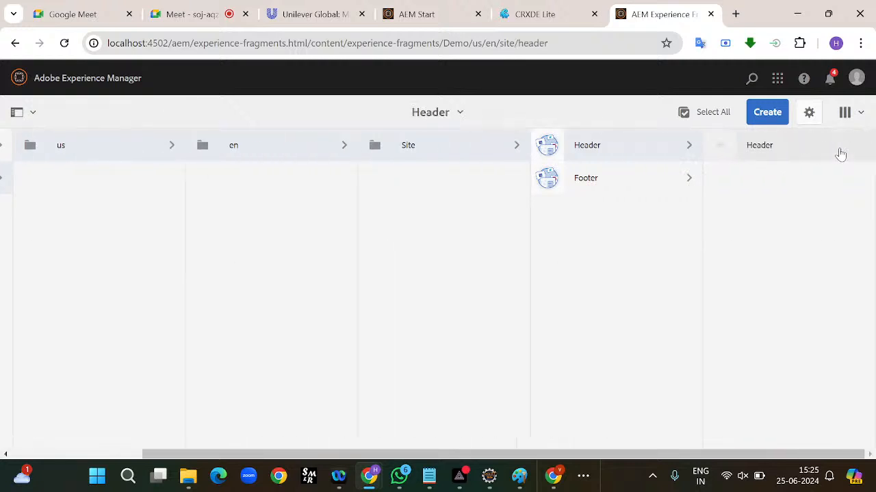
- Return to the Site folder under Demo Fragments/us/en and start creating an Experience Fragment there
left_click(488, 237)
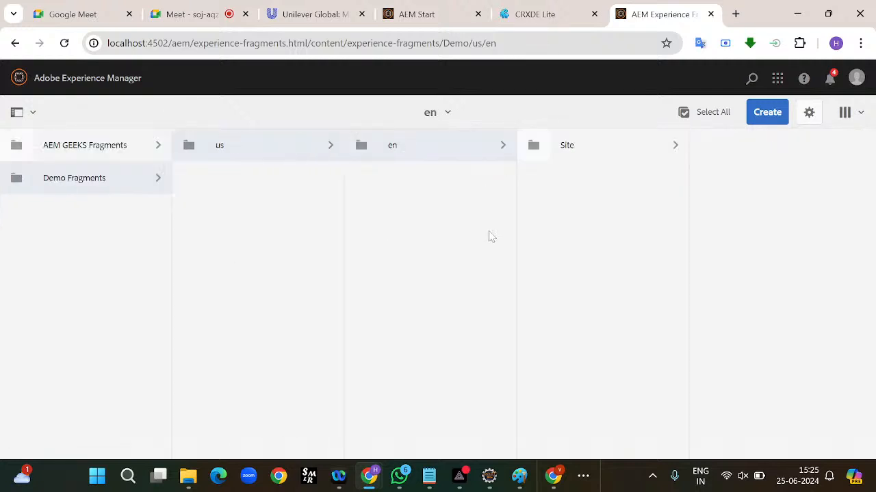
left_click(675, 149)
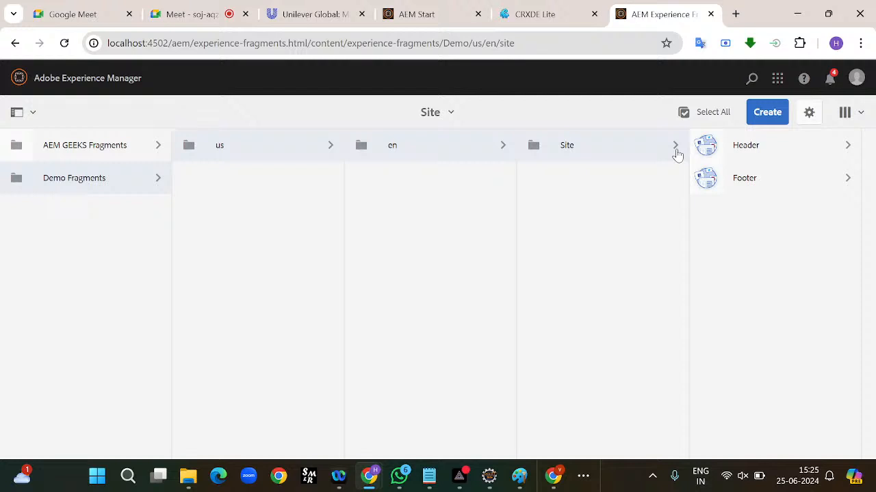
left_click(766, 116)
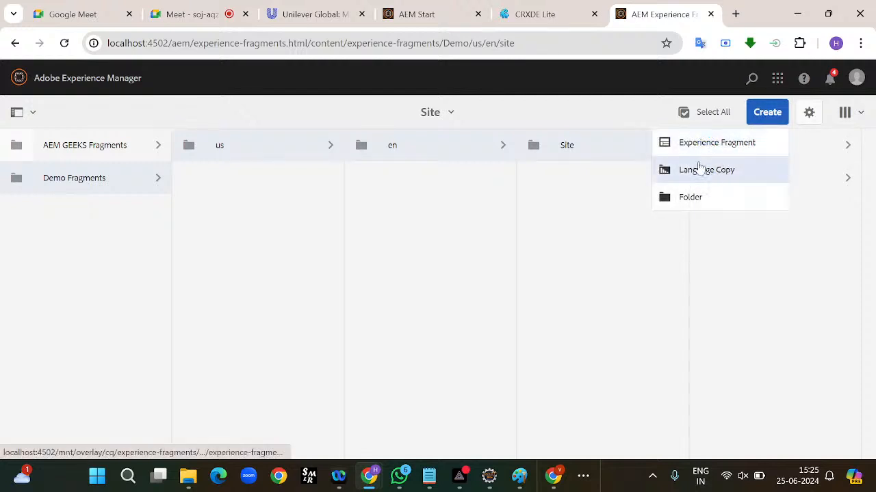
left_click(705, 150)
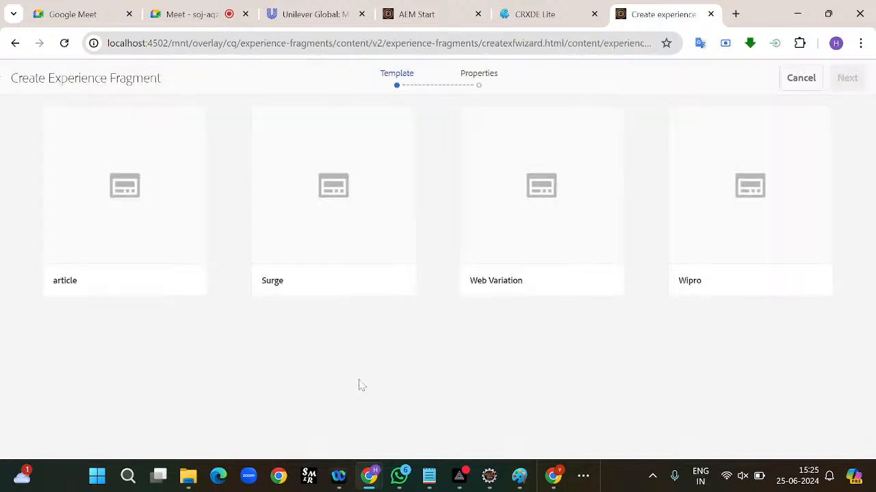
- Switch from the Create Experience Fragment wizard to the Experience Fragment(xf) notes in Notepad
key("super+Tab")
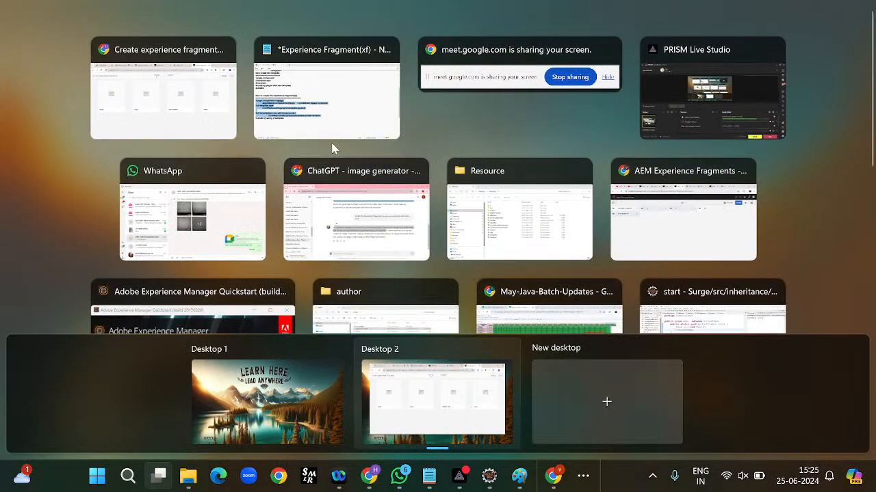
left_click(334, 149)
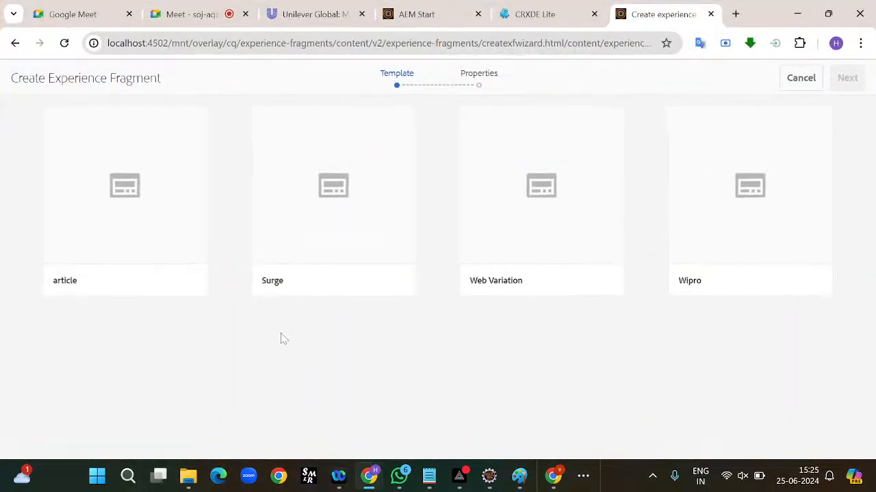
key("super+Tab")
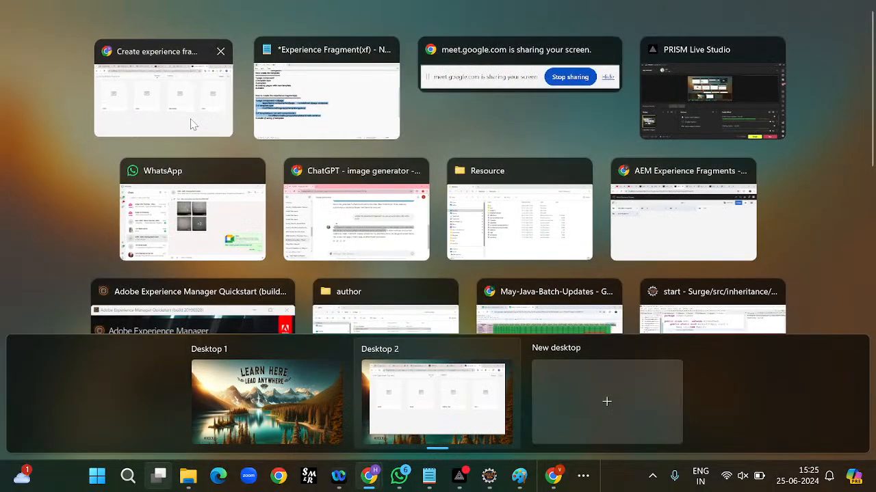
left_click(192, 123)
left_click(336, 175)
key("super+Tab")
left_click(345, 103)
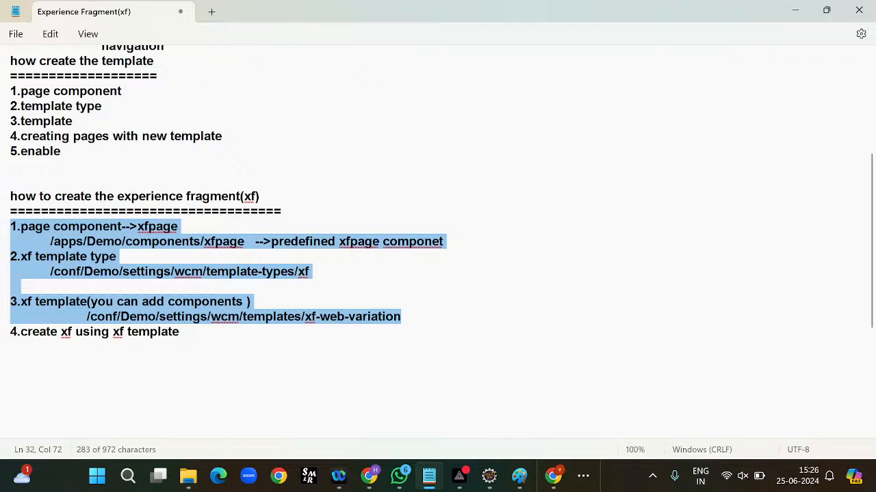
- Highlight the xf-web-variation template path in the notes and switch back to the Create Experience Fragment wizard in the browser
left_click(197, 341)
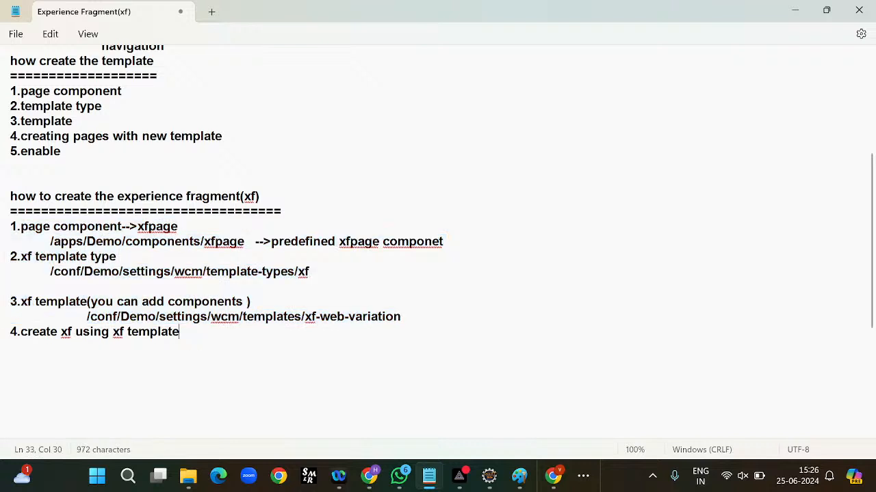
left_click_drag(415, 320, 80, 318)
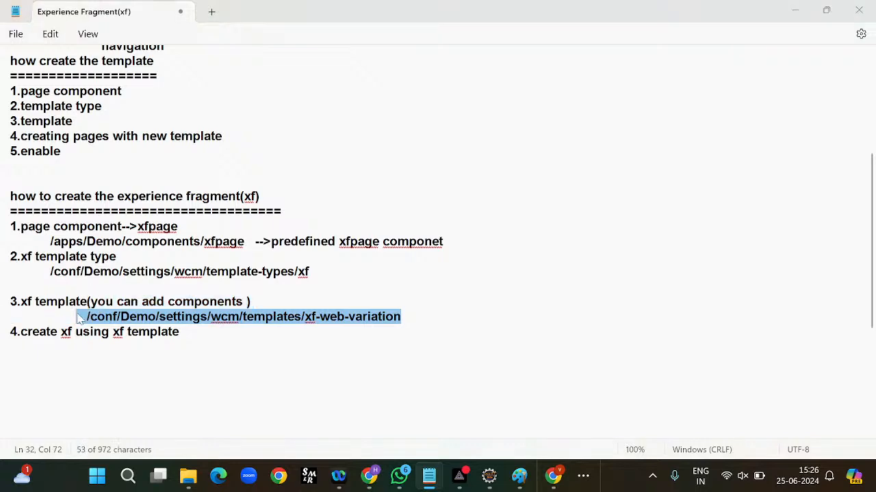
key("alt+Tab")
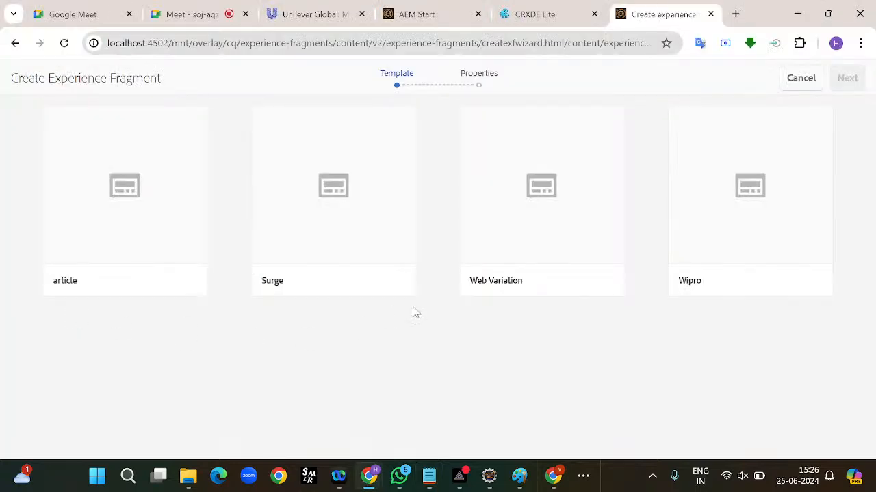
- Go back to the Site folder under Demo Fragments, dismiss the product tour and restart creating an Experience Fragment there
left_click(15, 43)
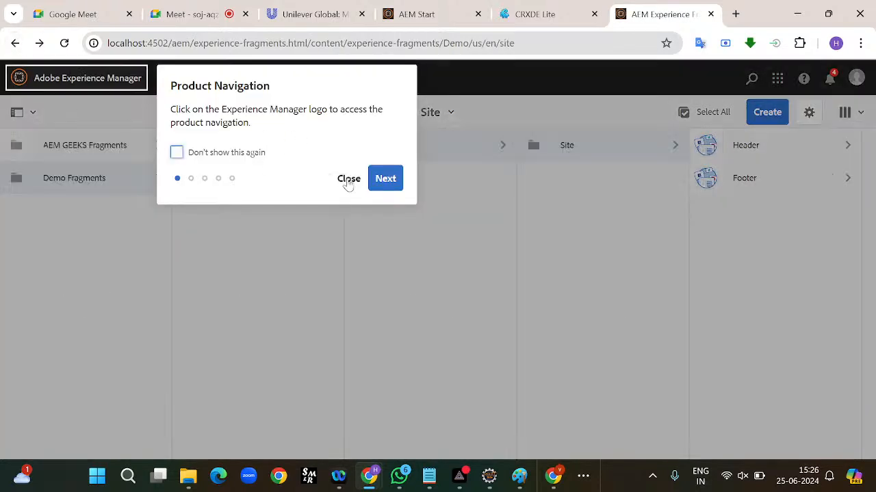
left_click(347, 181)
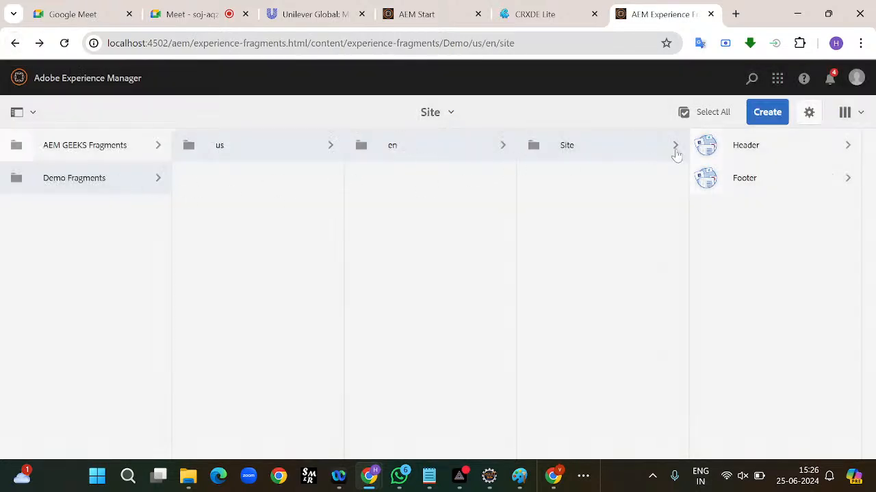
left_click(777, 114)
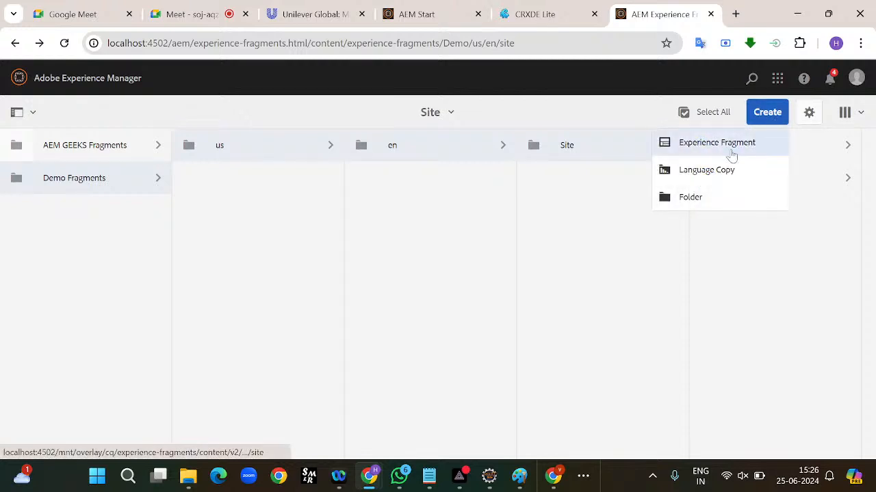
left_click(725, 152)
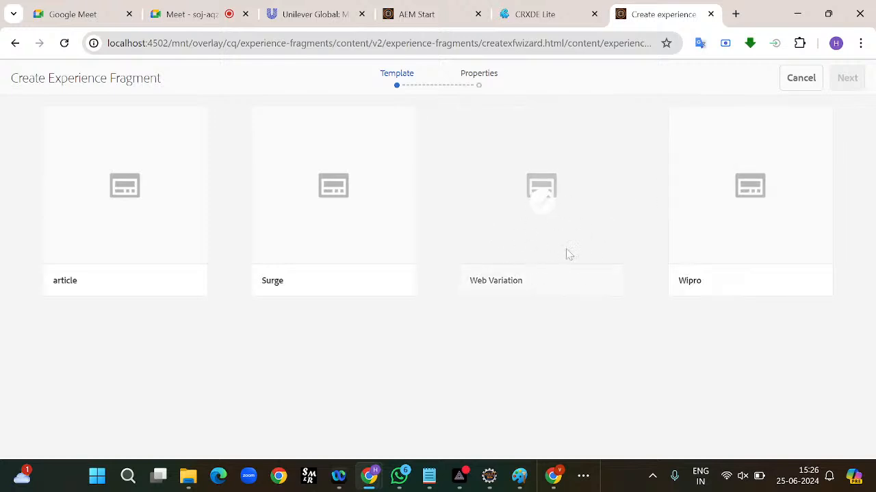
- Create an Experience Fragment titled "surgexf" from the Web Variation template and open it in the editor
left_click(544, 215)
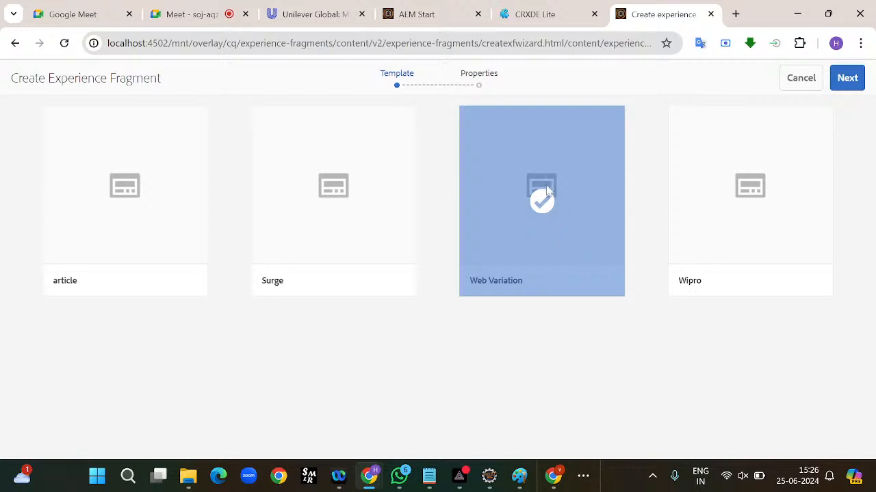
left_click(847, 78)
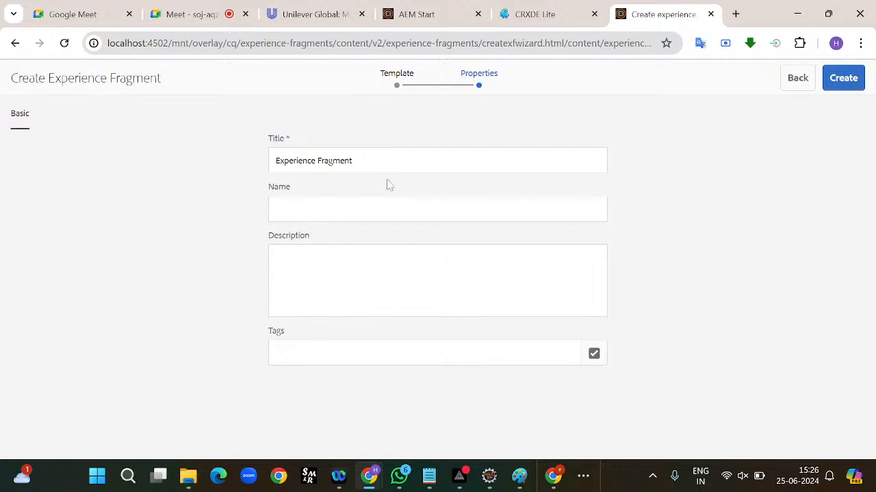
left_click_drag(352, 160, 246, 169)
key("BackSpace")
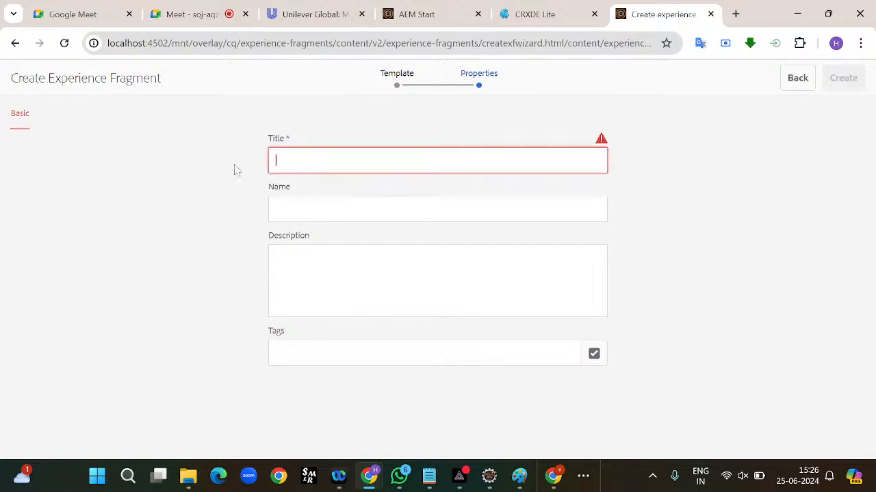
type("surge")
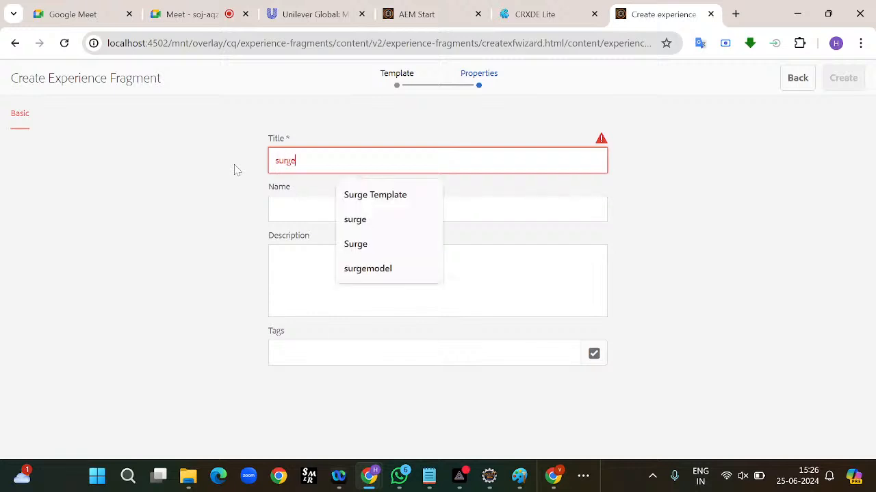
type("xf")
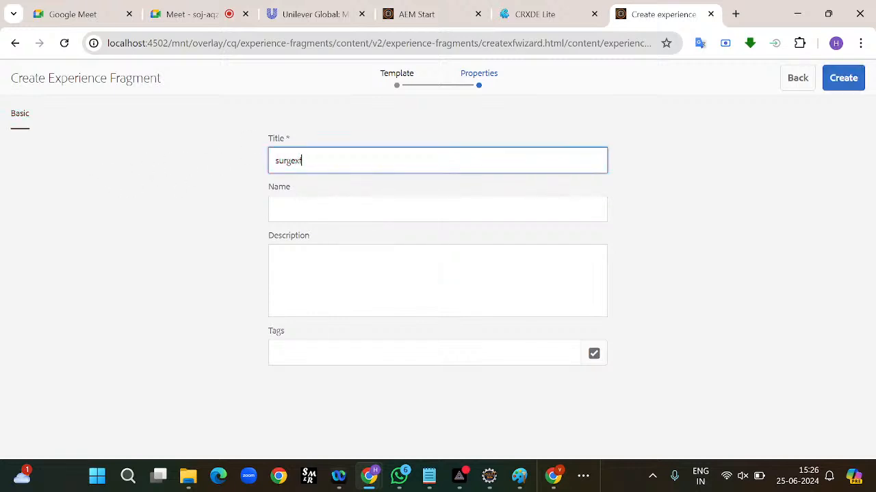
left_click(845, 83)
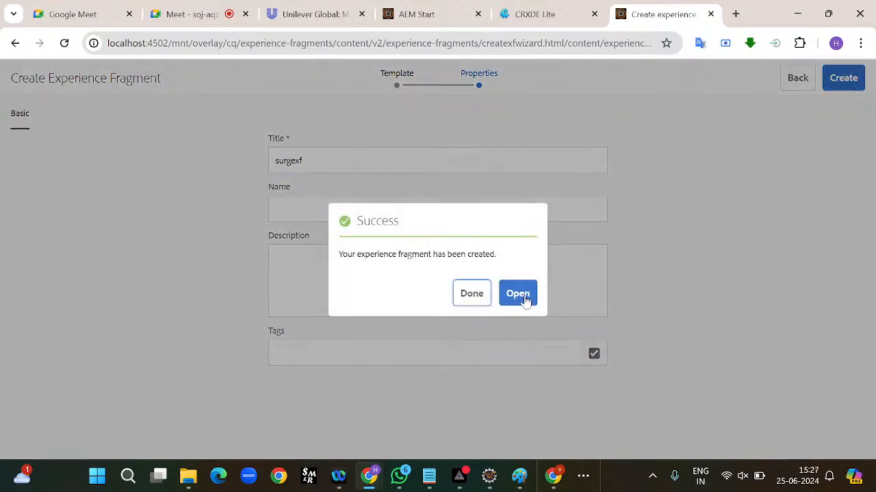
left_click(526, 301)
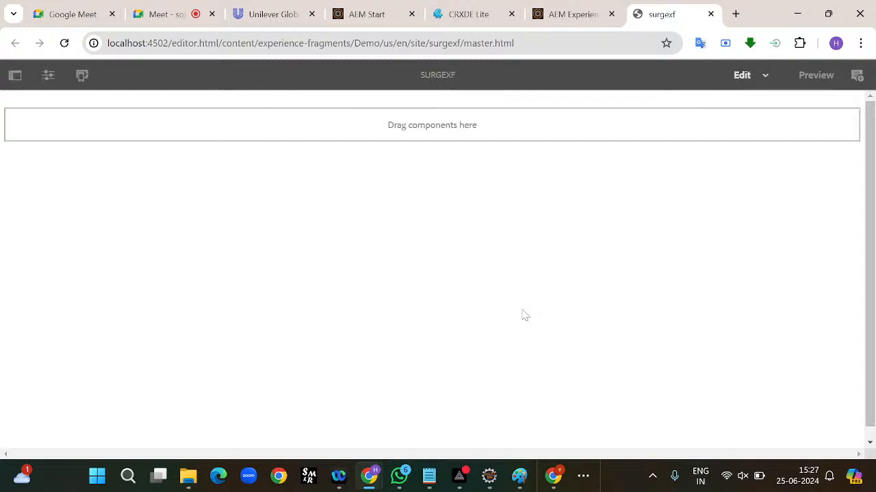
- Show the fragment's variations and view the components that can be inserted into its container
left_click(13, 77)
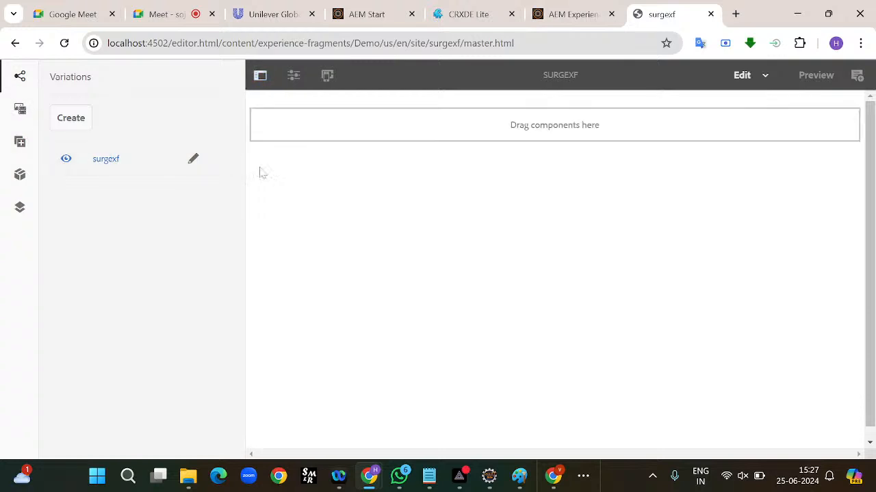
left_click(541, 156)
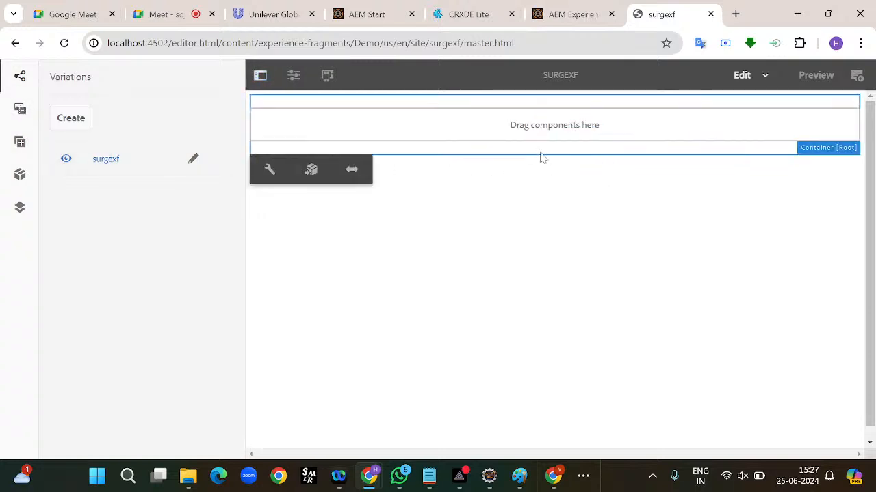
left_click(425, 136)
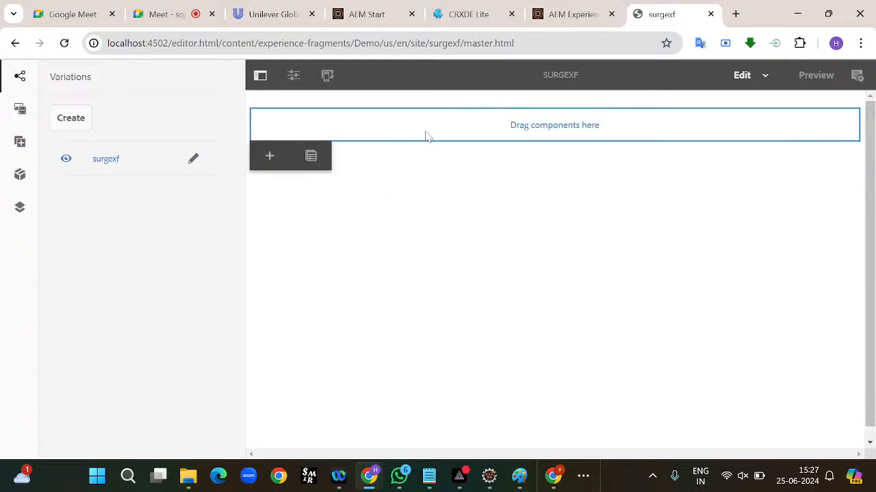
left_click(272, 165)
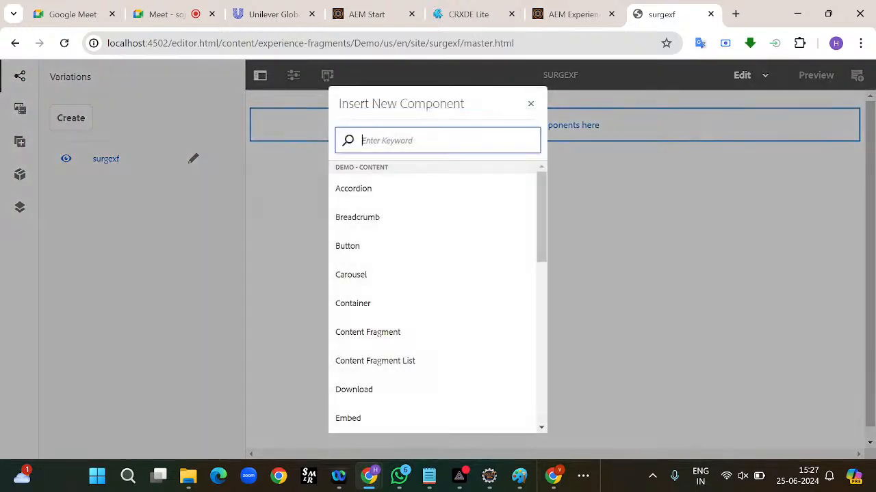
left_click(713, 240)
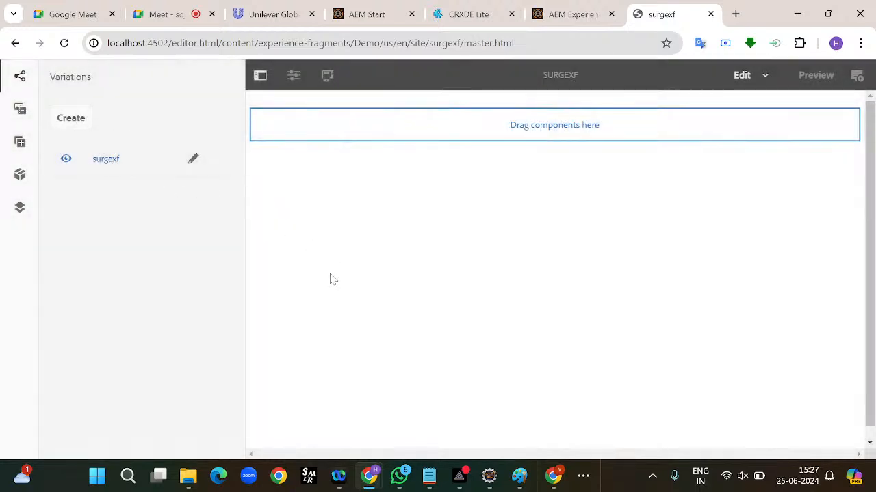
- Switch to the Notepad notes, add three sample names on separate lines below "4.create xf using xf template" and highlight them
key("super+Tab")
left_click(330, 140)
left_click(193, 341)
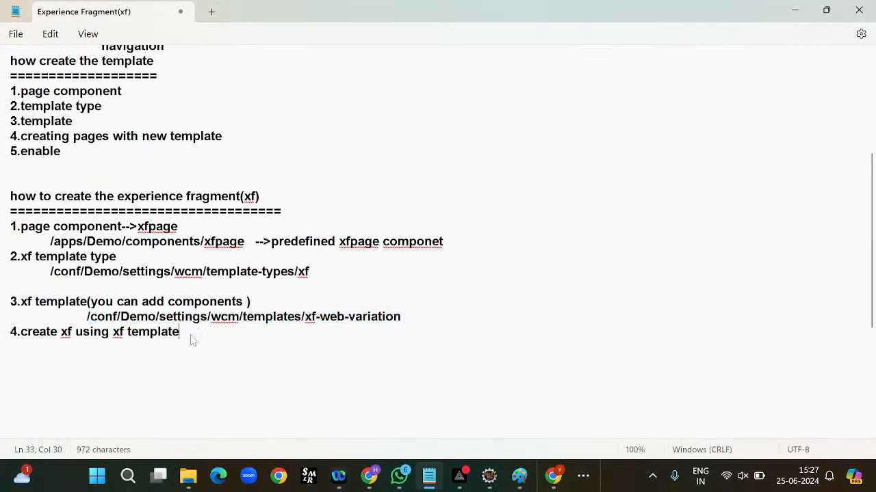
key("Return")
key("Return")
type("T")
key("BackSpace")
type("ravi")
key("Return")
type("ranj")
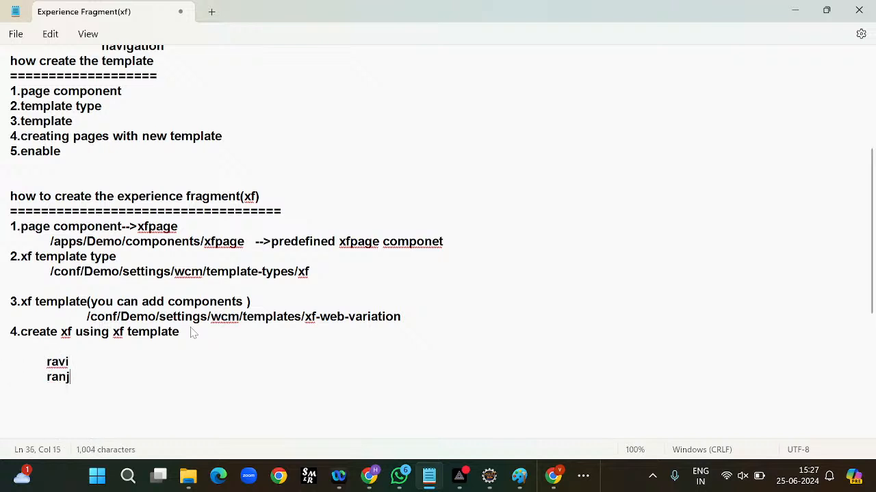
type("ju")
type("          rani")
left_click_drag(78, 363, 45, 365)
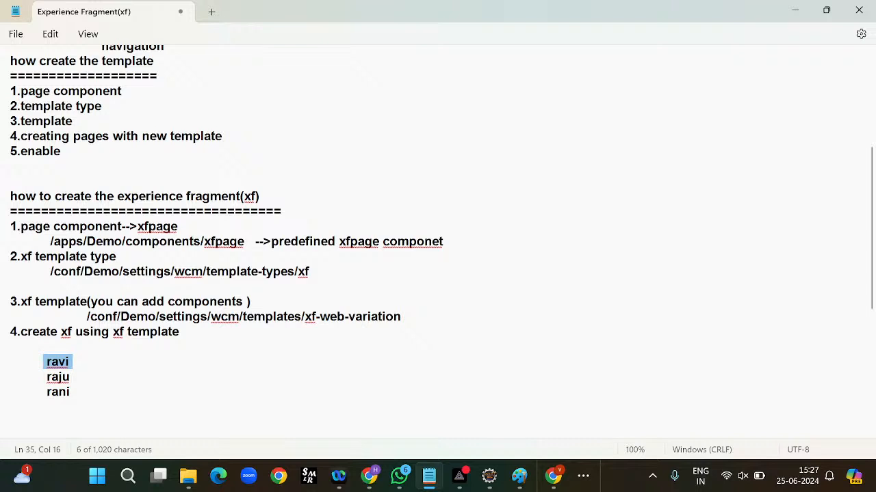
left_click_drag(73, 380, 33, 383)
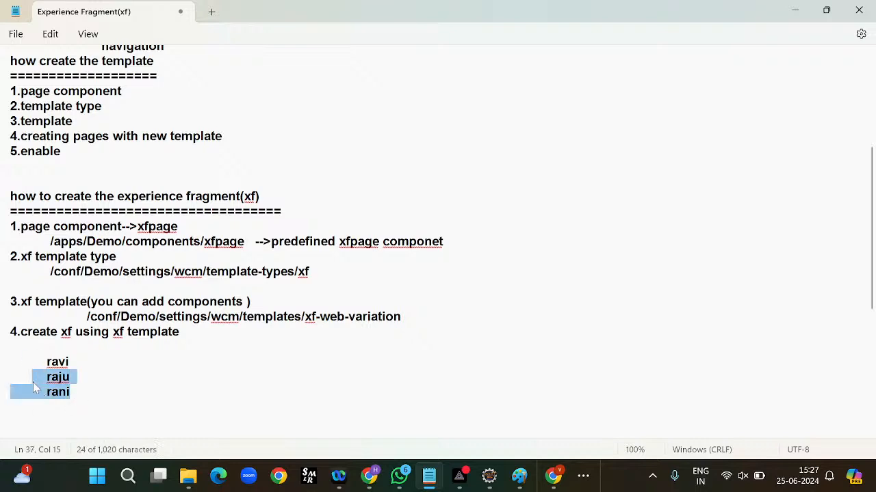
- Switch back to the surgexf editor and view the Create variation form without creating a variation
key("alt+Tab")
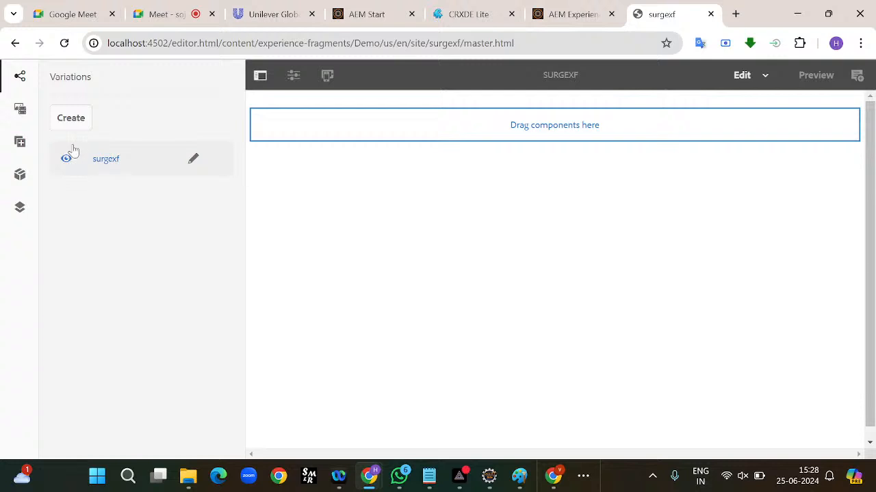
left_click(72, 118)
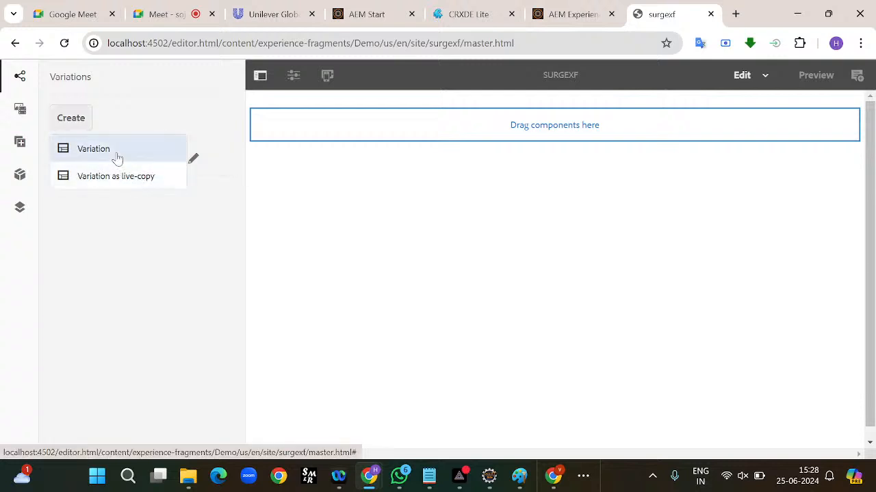
left_click(96, 149)
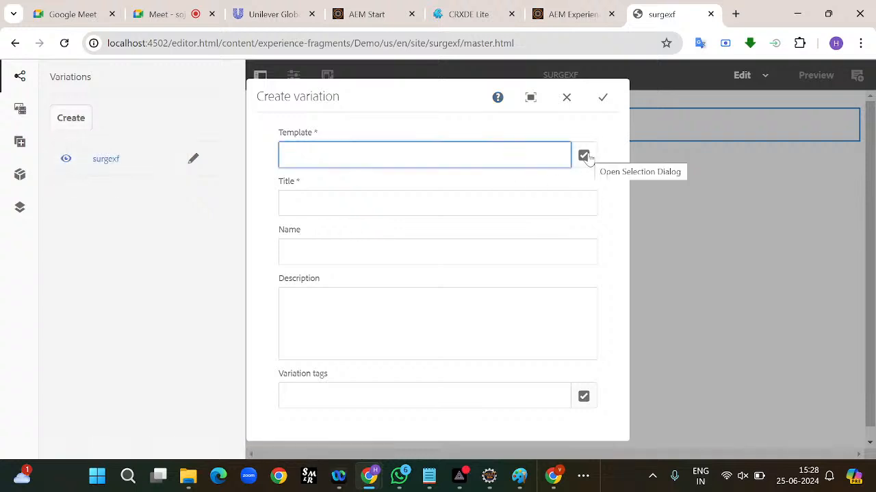
left_click(566, 98)
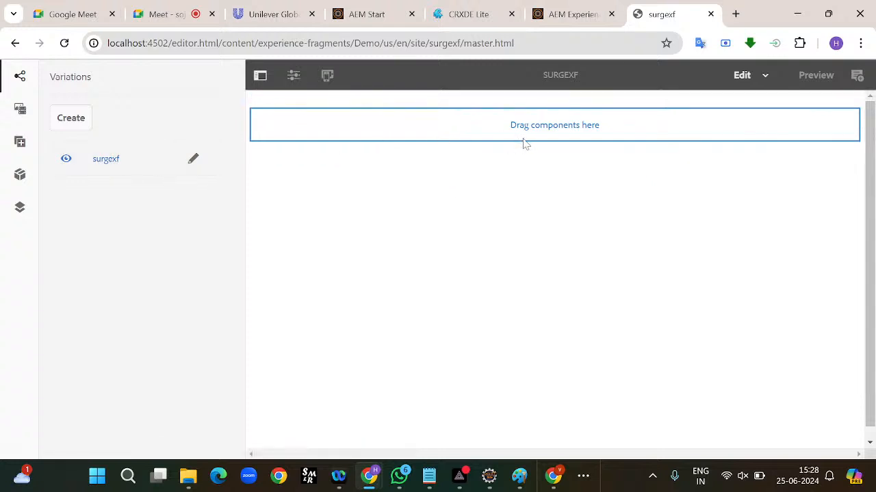
- Insert a Text component into the surgexf fragment's container
left_click(348, 136)
left_click(271, 157)
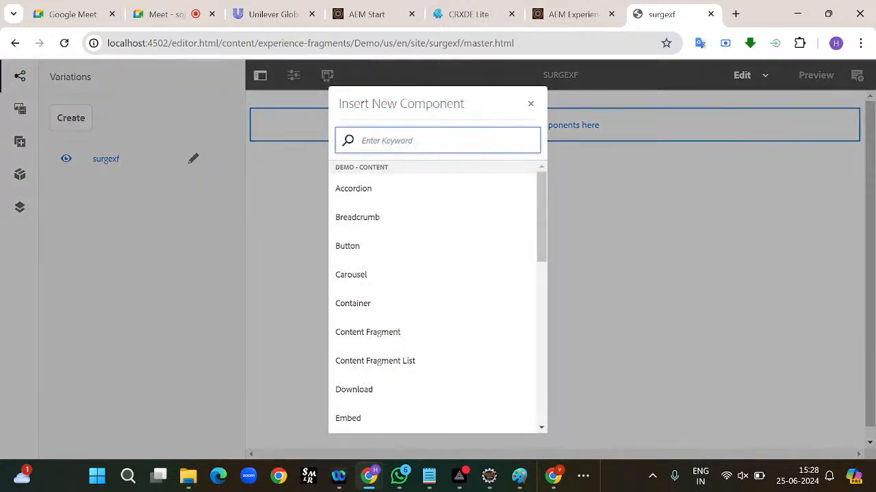
type("text")
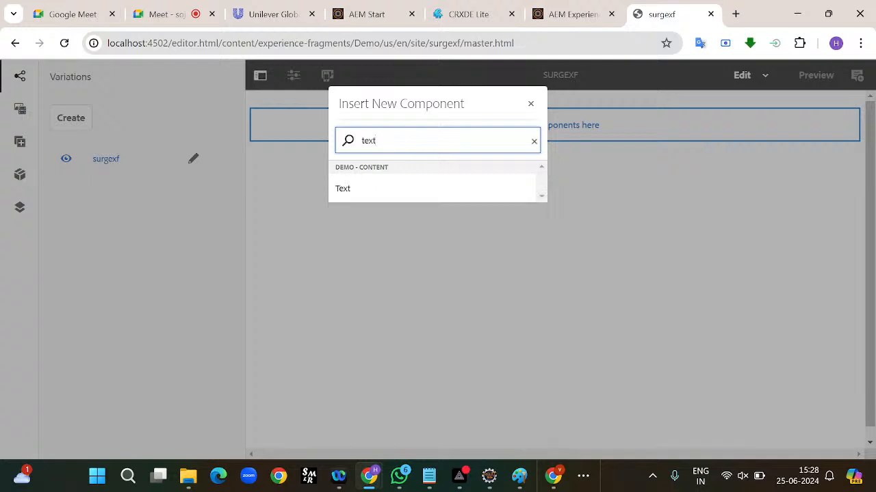
left_click(388, 183)
left_click(528, 126)
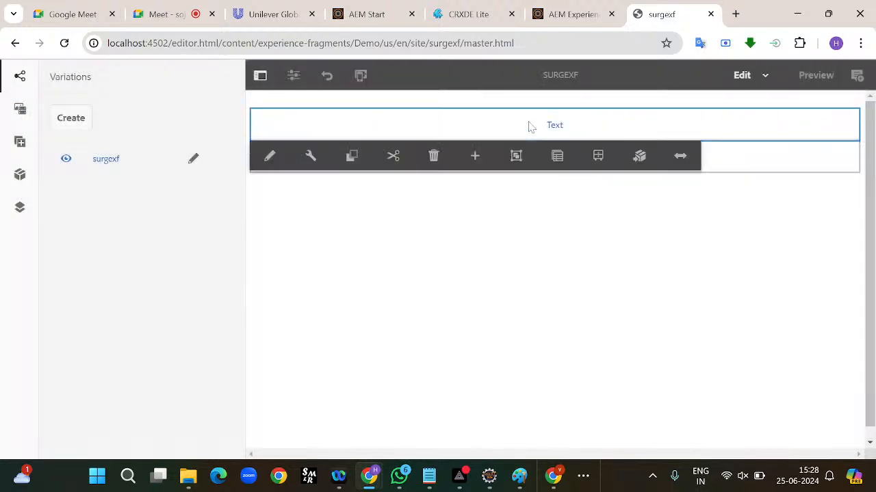
left_click(533, 266)
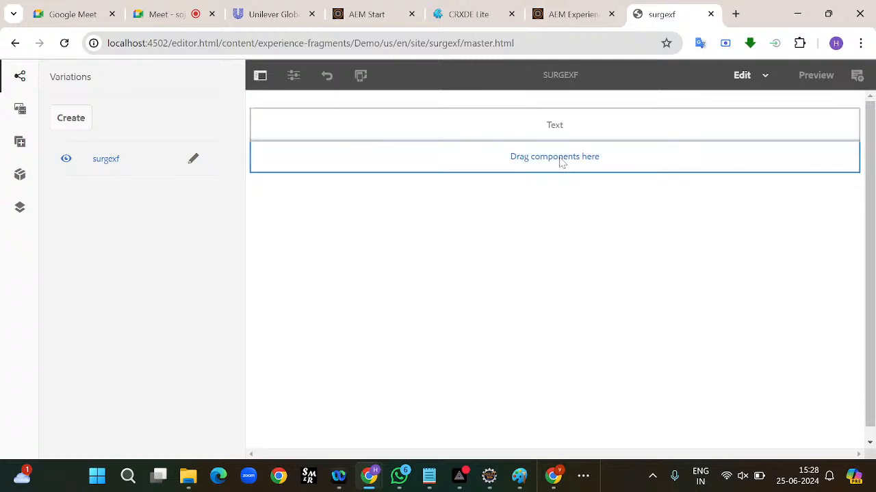
- Insert an Image component below the Text component in the surgexf fragment
left_click(561, 161)
left_click(274, 132)
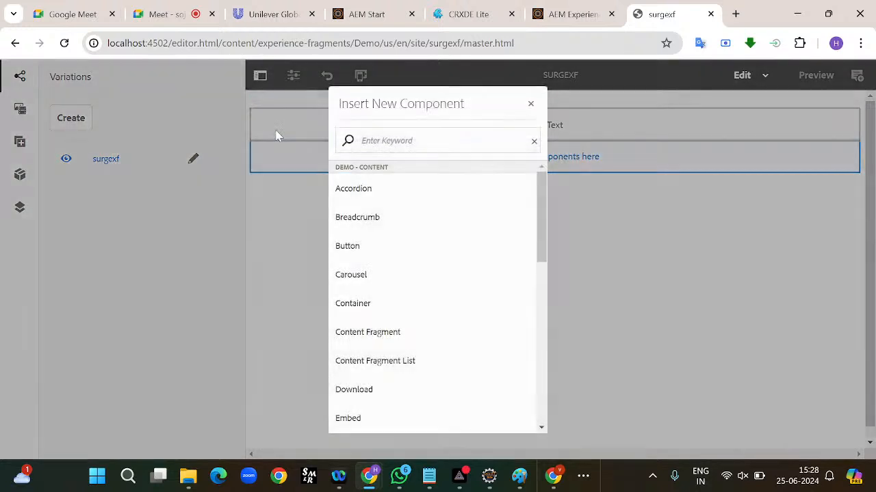
type("temp")
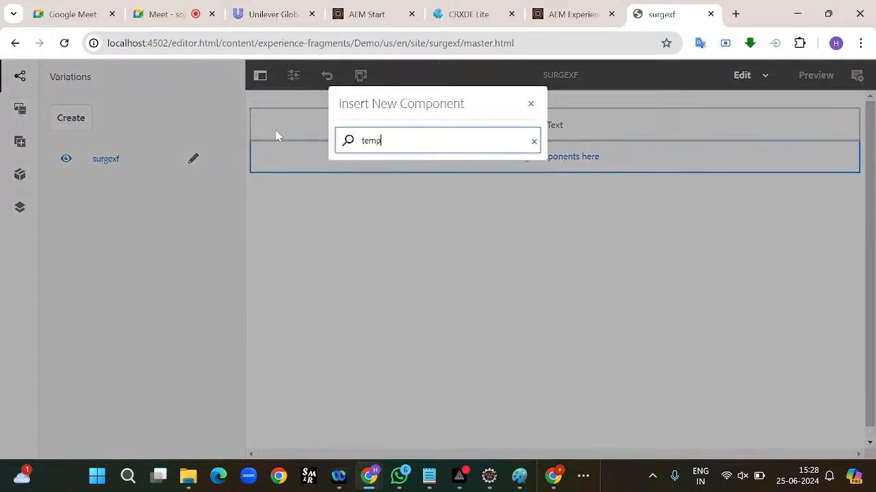
key("BackSpace")
key("BackSpace")
key("BackSpace")
type("image")
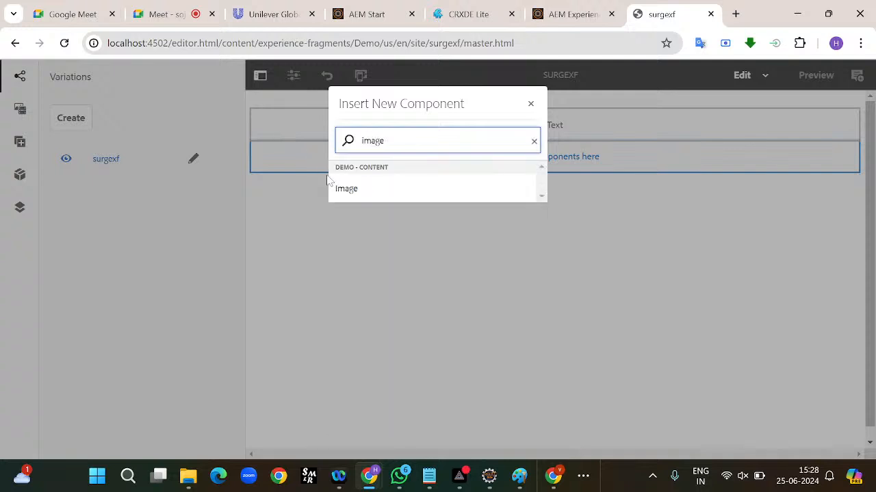
left_click(347, 189)
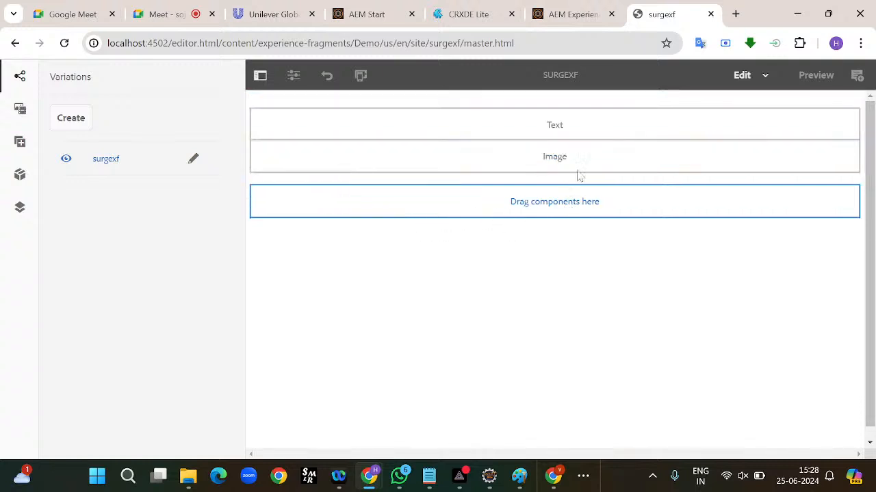
- Open the choice of editor modes for the surgexf fragment
left_click(762, 76)
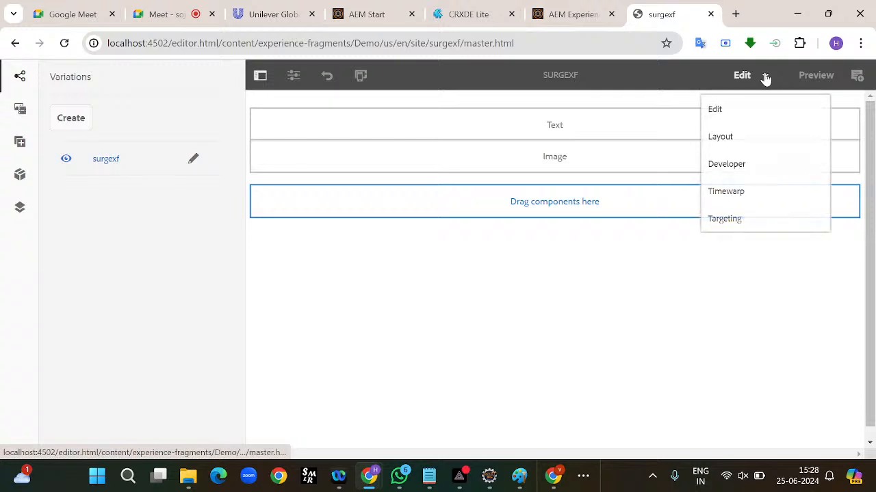
- In layout mode, narrow the Image component from its left edge and resize the Text component to about 525 px wide
left_click(752, 149)
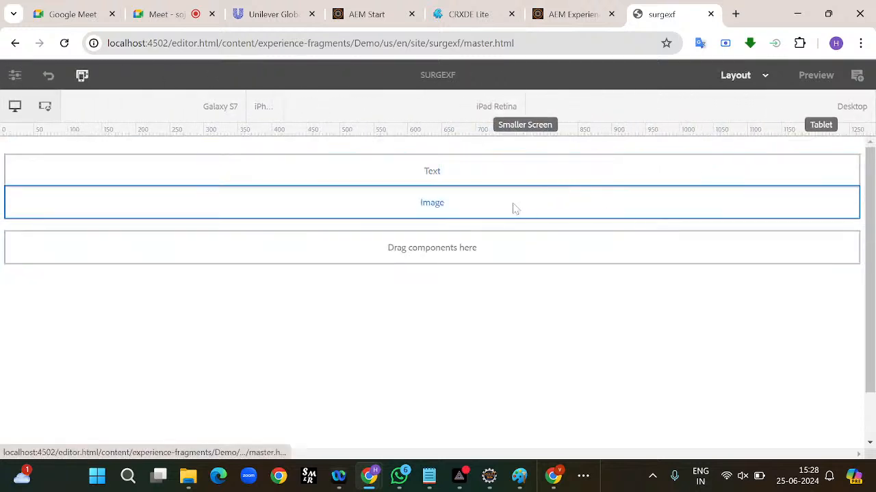
left_click(497, 178)
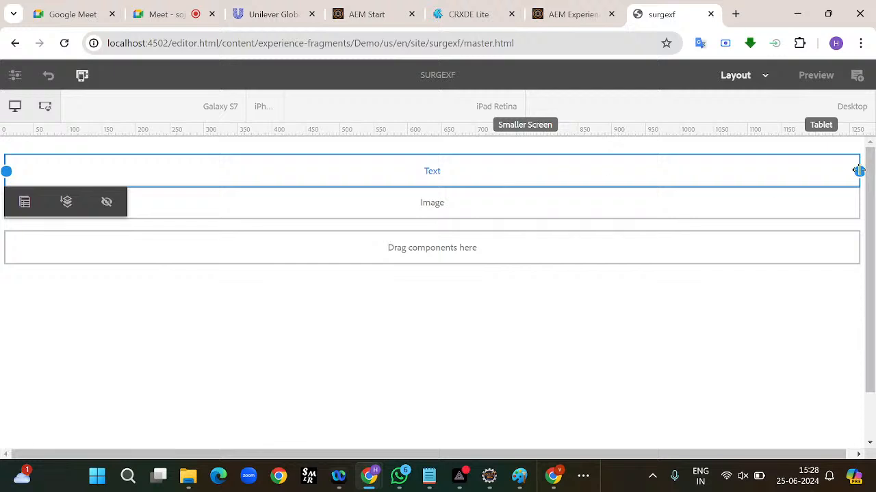
left_click_drag(859, 171, 291, 183)
left_click(462, 210)
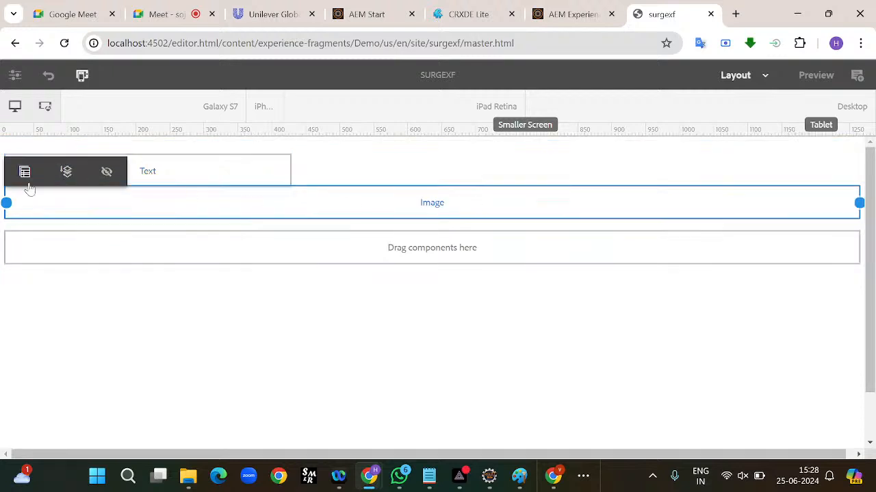
left_click_drag(6, 202, 491, 175)
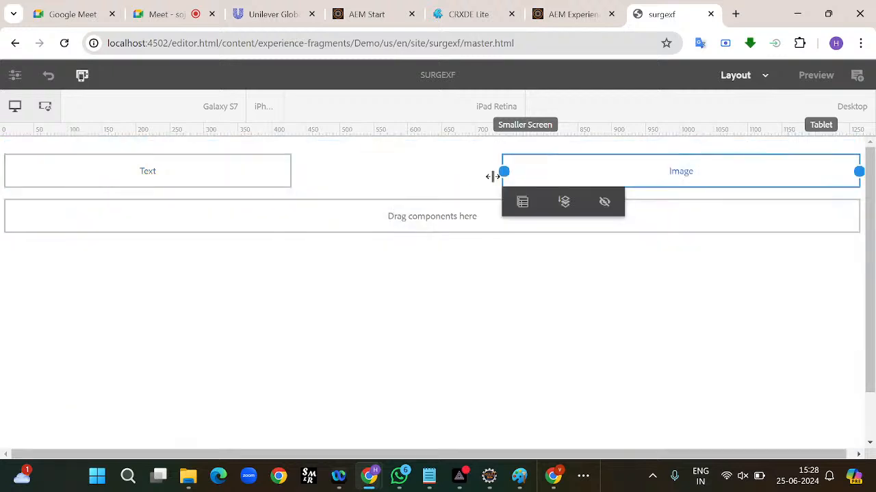
left_click(277, 177)
left_click_drag(291, 172, 363, 172)
left_click(273, 14)
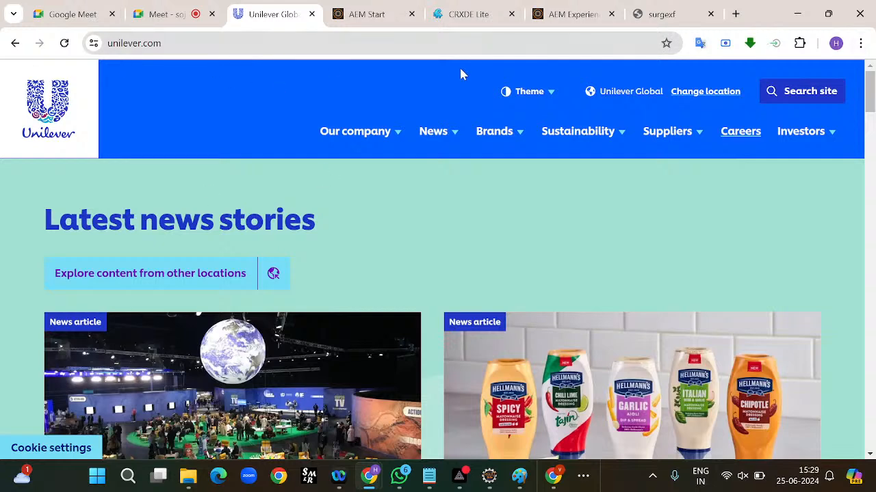
left_click(466, 15)
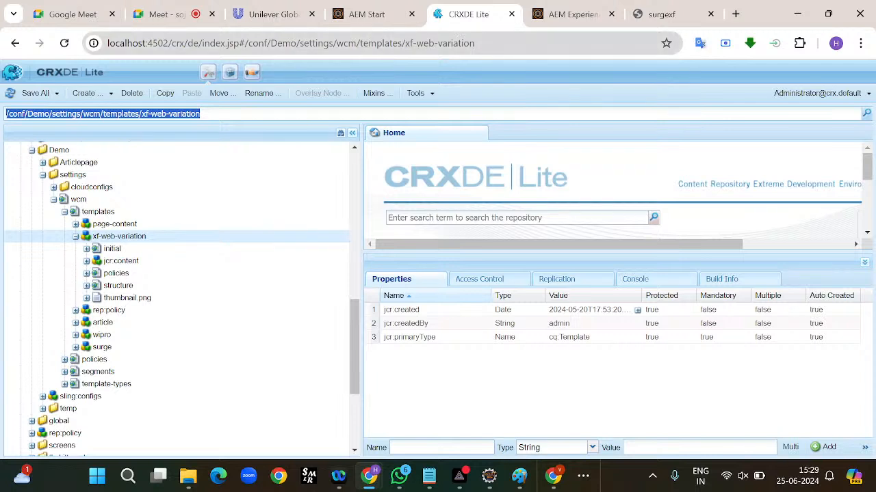
left_click(657, 14)
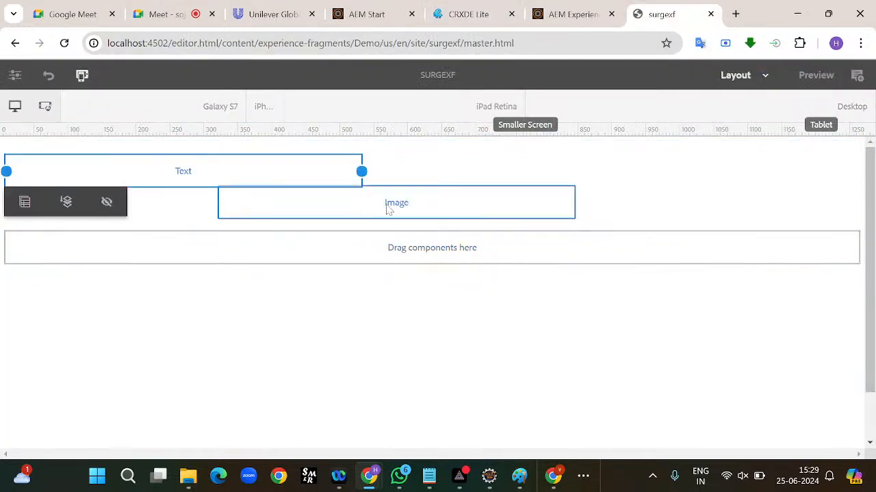
- Resize the Image component to span about 625 to 1150 px on the ruler, beside the Text component
left_click(492, 211)
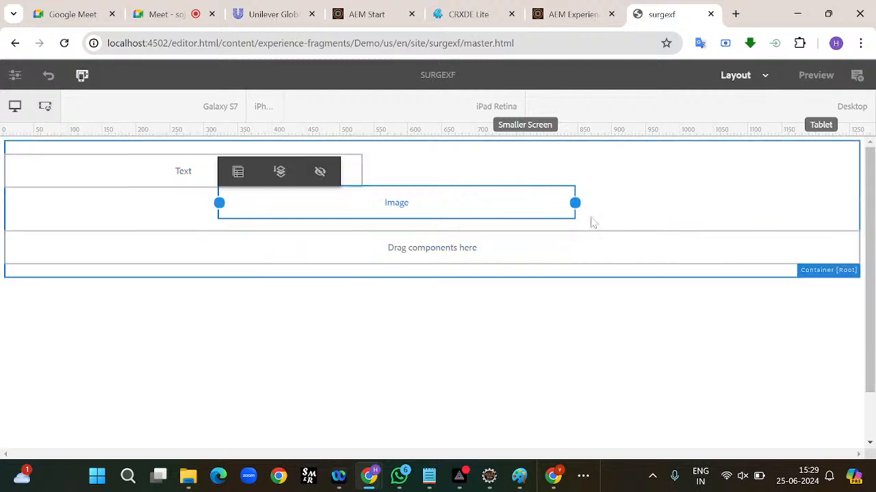
left_click_drag(574, 203, 790, 225)
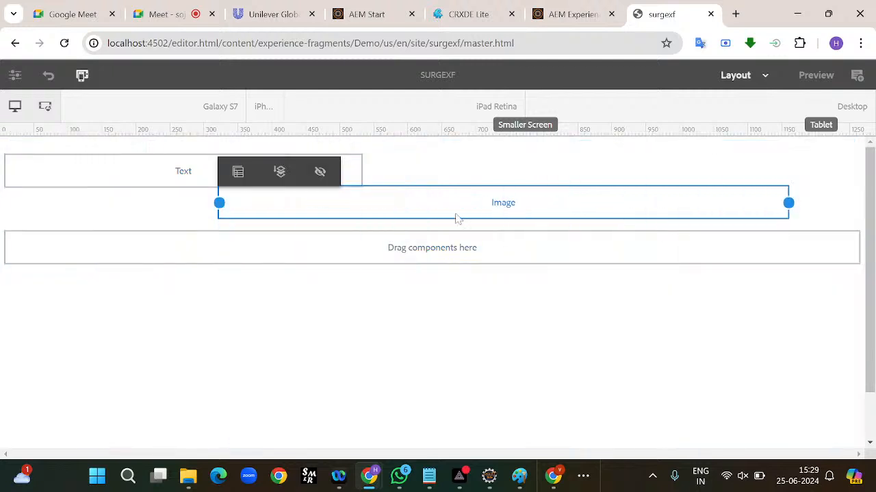
left_click_drag(219, 203, 431, 203)
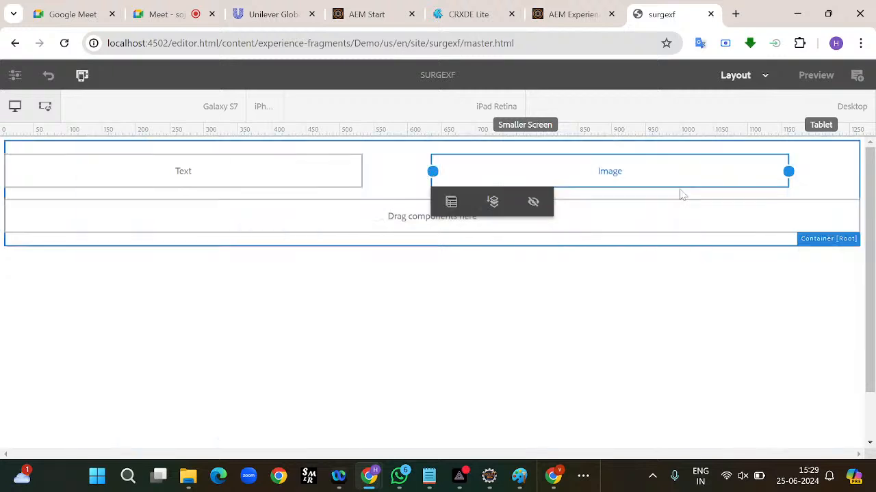
left_click(423, 217)
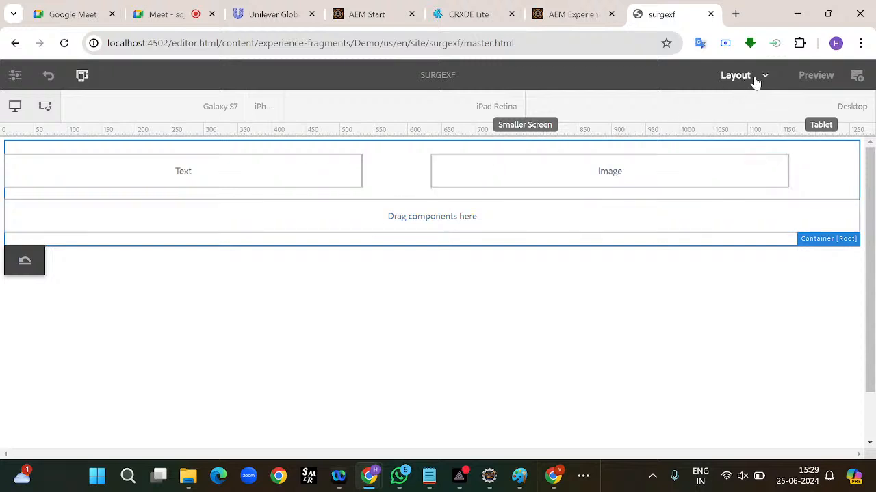
left_click(630, 179)
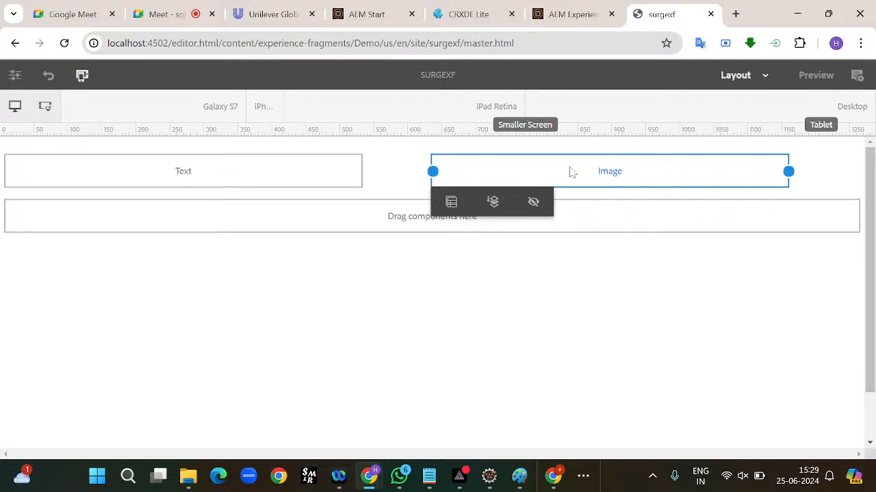
- Search the web for "balayya imges" in a new browser tab
key("ctrl+t")
left_click(307, 42)
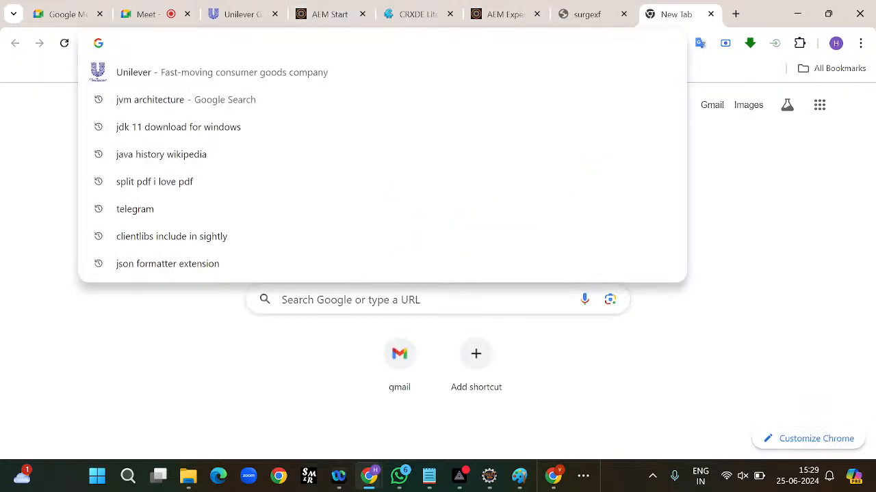
type("s")
key("BackSpace")
type("bal")
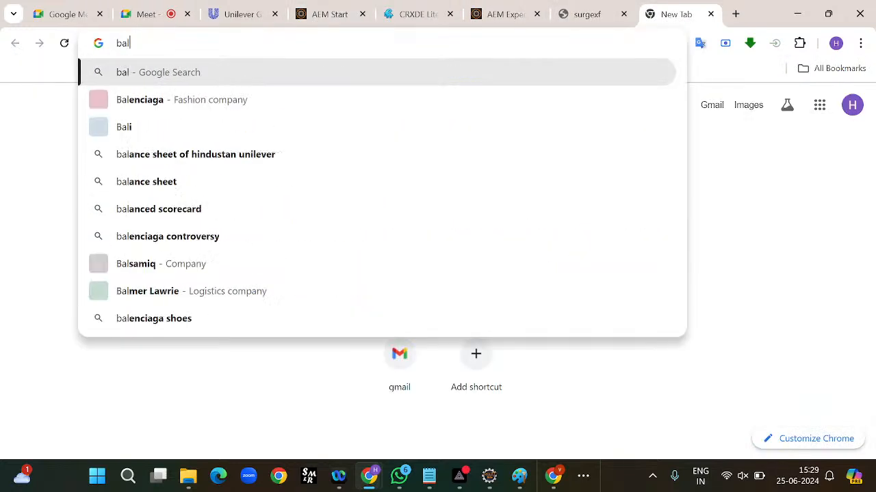
type("ayya imges")
key("Return")
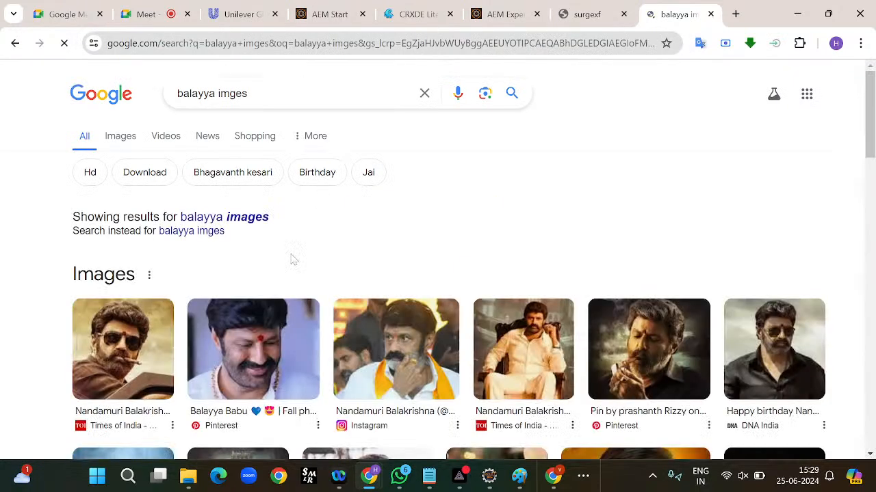
- Open the Social News XYZ image result and capture a screenshot of its enlarged preview
scroll(381, 332, "down", 3)
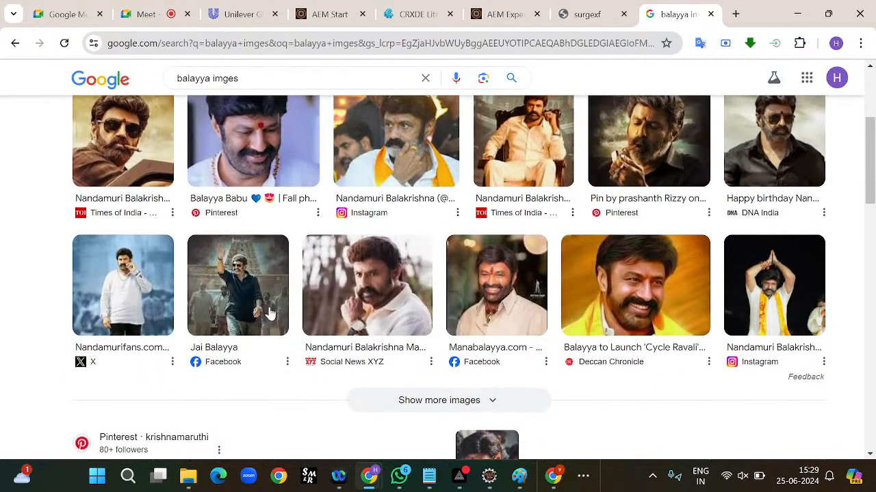
left_click(362, 307)
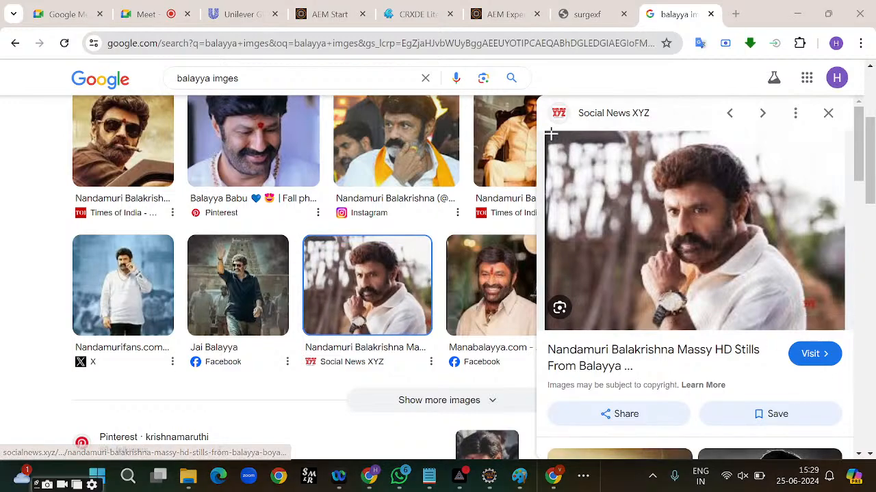
key("super+shift+s")
left_click_drag(549, 132, 825, 316)
- Return to the surgexf fragment, switch it to edit mode and open the Image component's configuration
left_click(595, 11)
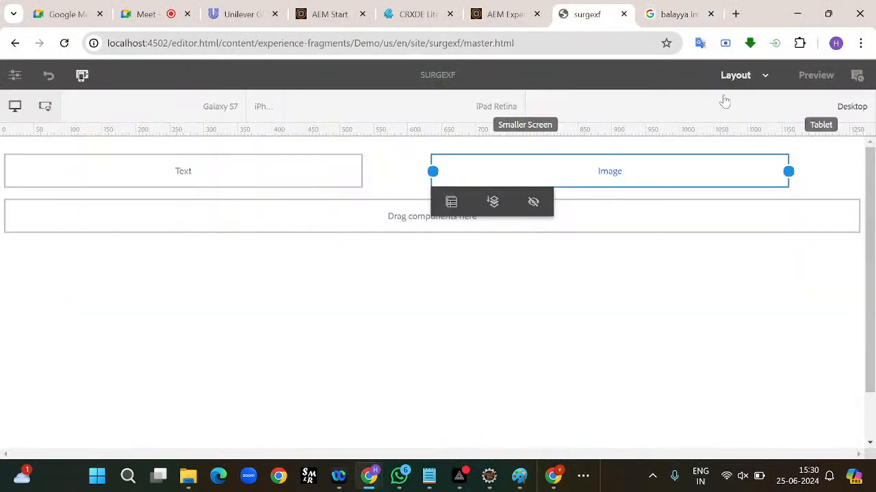
left_click(769, 77)
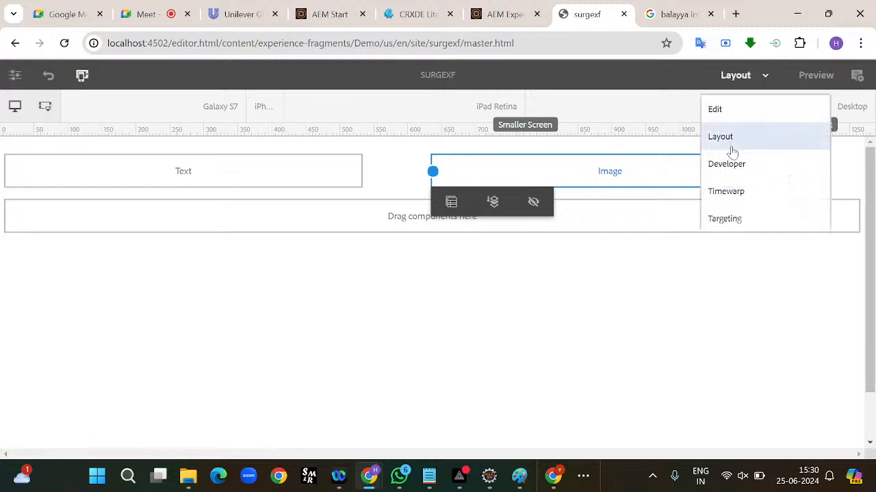
left_click(715, 109)
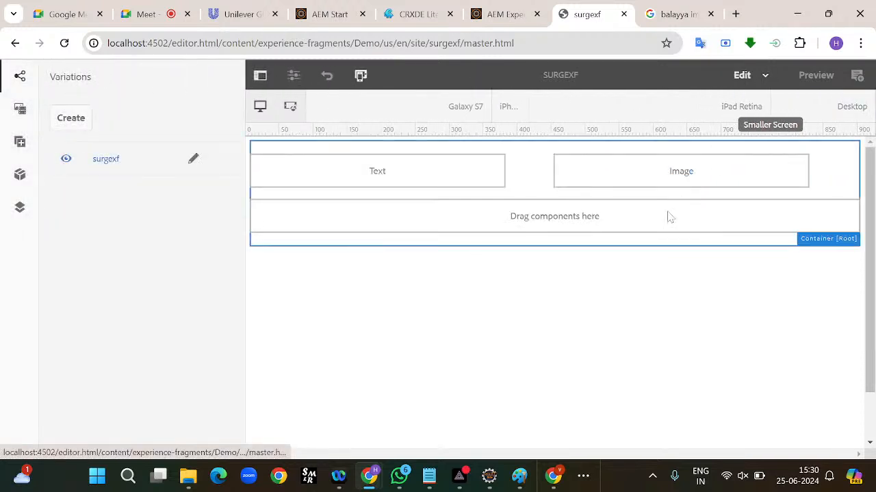
left_click(669, 184)
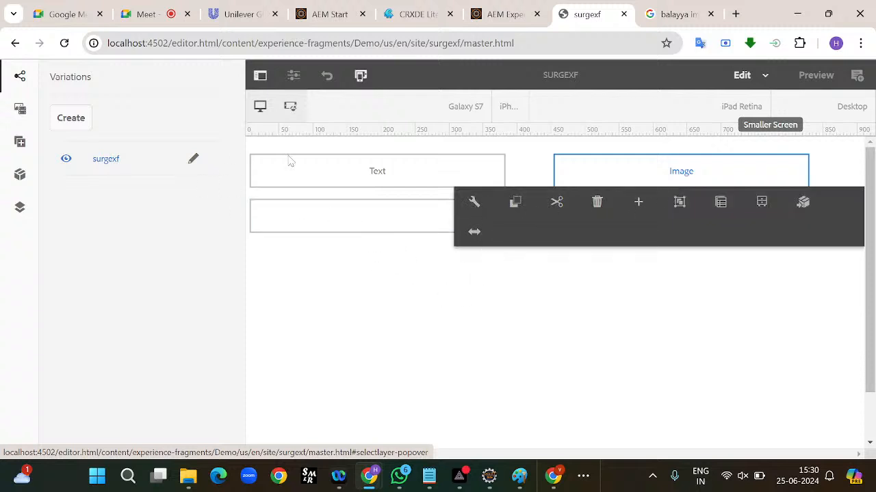
left_click(474, 203)
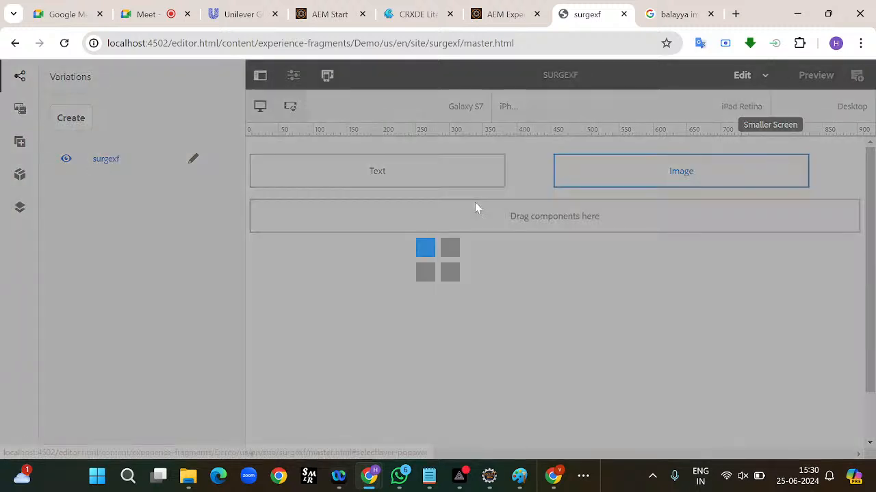
left_click(442, 194)
scroll(604, 305, "down", 4)
scroll(605, 304, "down", 4)
scroll(604, 273, "up", 10)
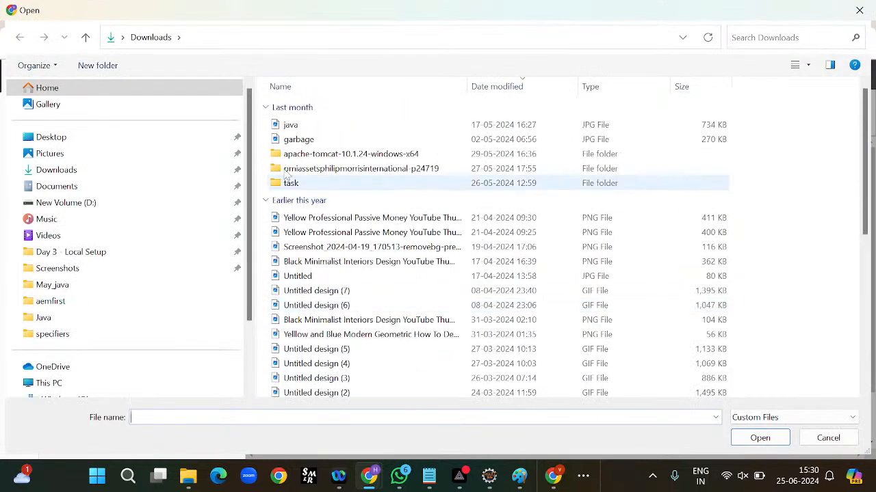
left_click(144, 155)
left_click(460, 139)
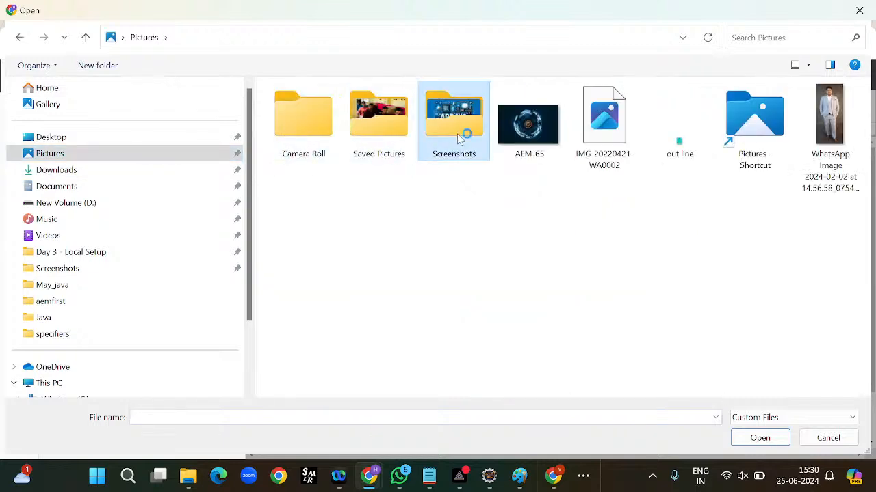
scroll(523, 281, "down", 6)
scroll(525, 281, "down", 15)
scroll(527, 284, "up", 4)
scroll(527, 284, "up", 12)
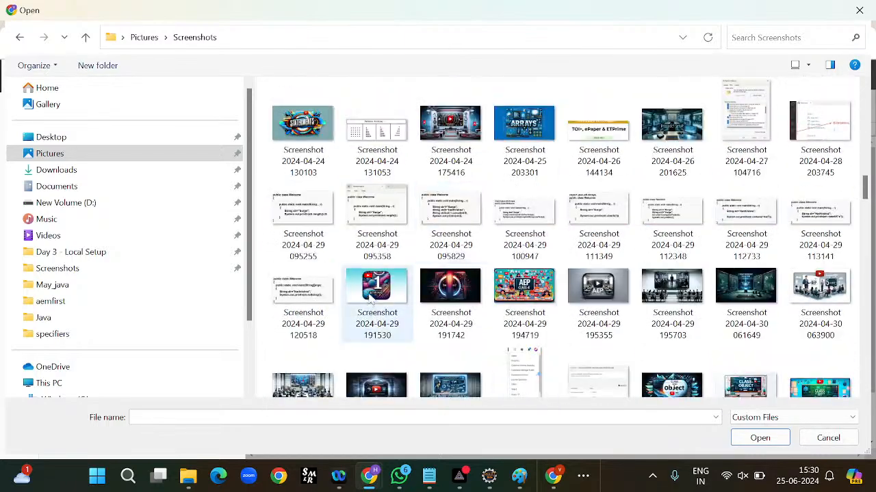
left_click(382, 287)
key("Return")
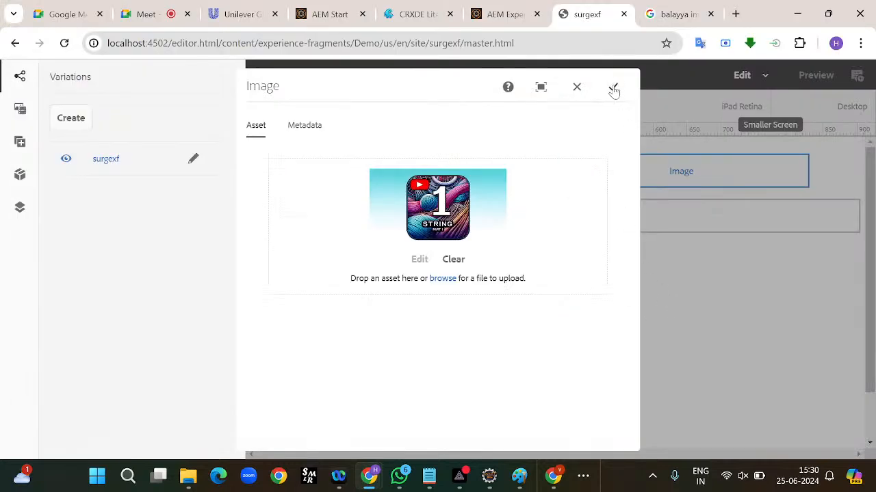
left_click(613, 89)
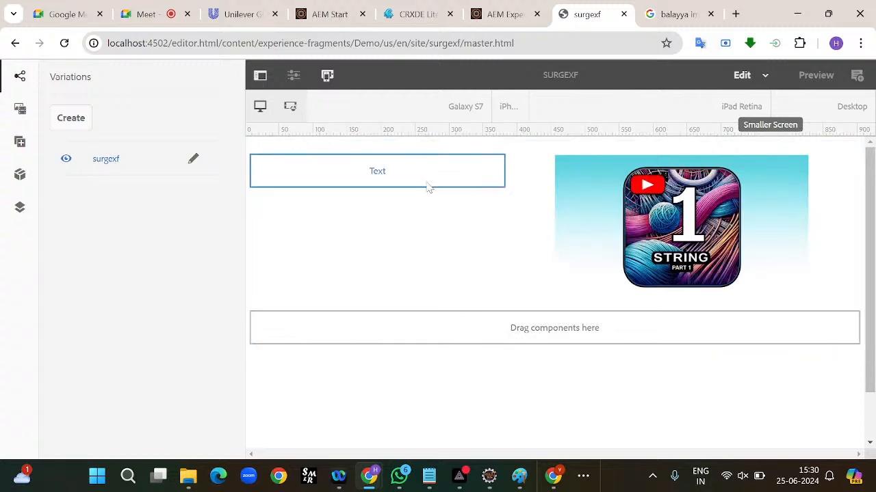
- Configure the Text component with the first line "string ins the very important topic in java"
left_click(427, 185)
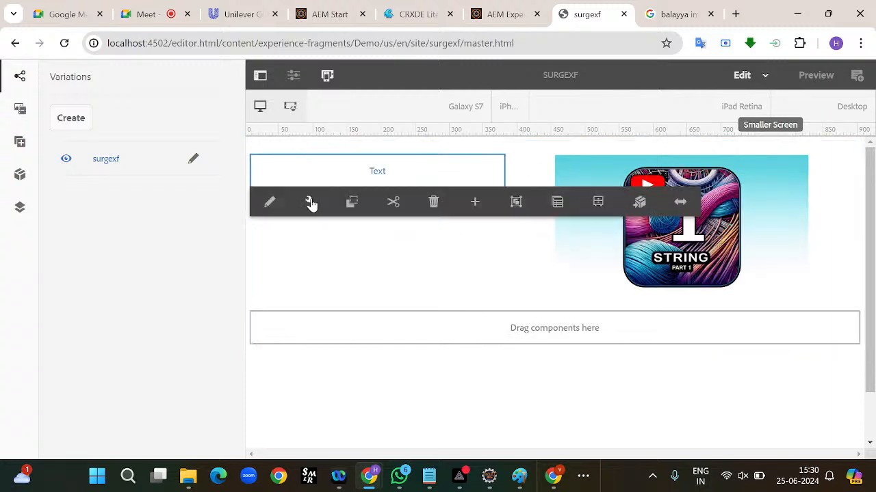
left_click(311, 202)
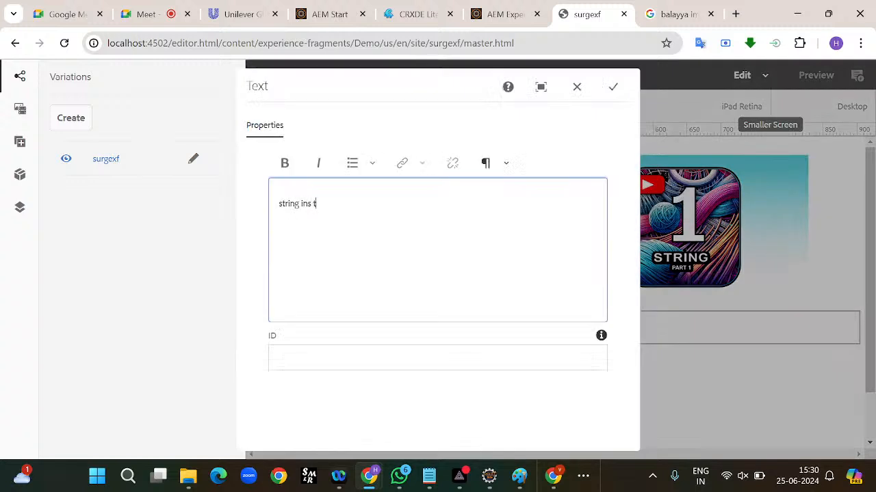
type("string ins the very important")
key("BackSpace")
type("nt top")
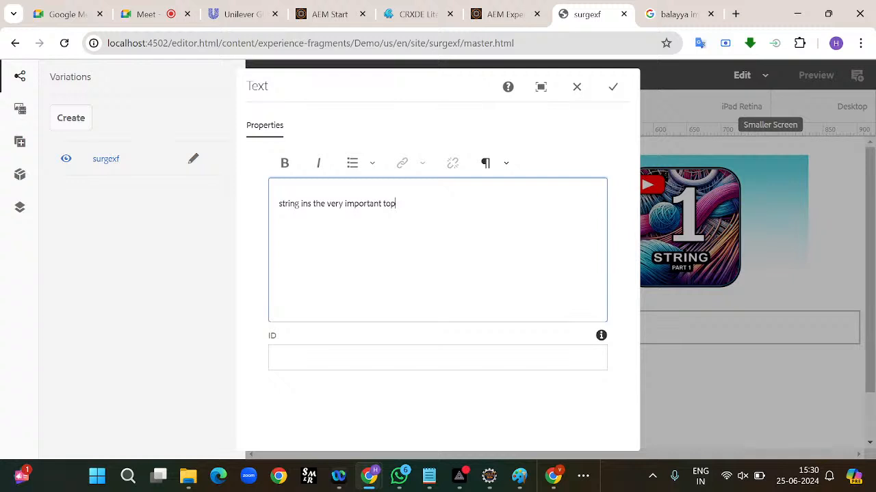
type("ic in java")
- Add a second line reading "it is the special topic topic" to the Text component and save it
key("Return")
type("it is the specital")
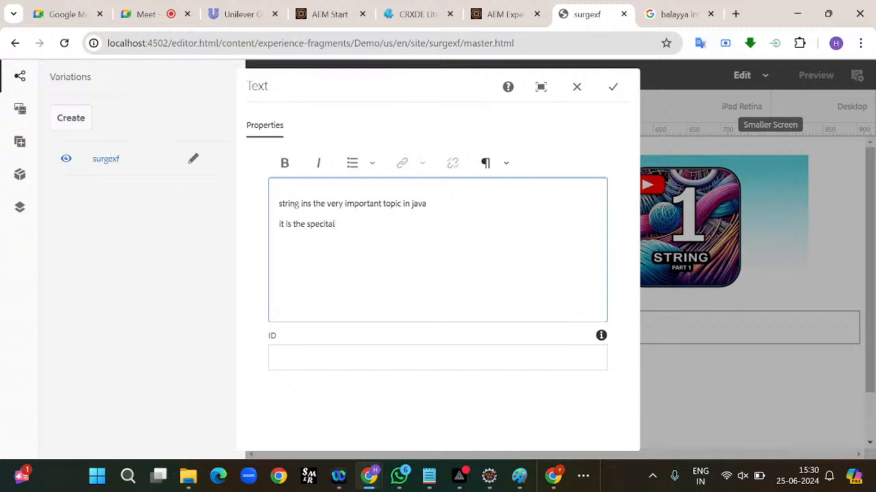
key("BackSpace")
key("BackSpace")
key("BackSpace")
type("al topic topic")
left_click(611, 89)
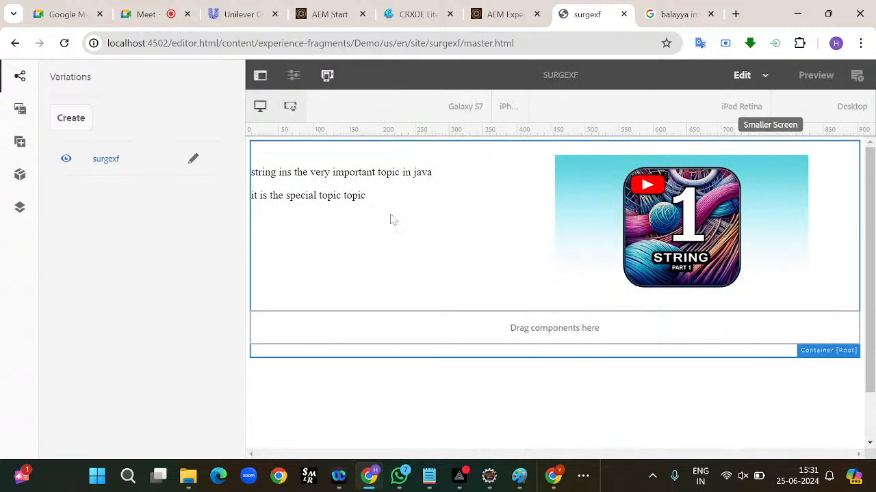
- Insert another Text component in the empty component area below the existing text and image
left_click(540, 330)
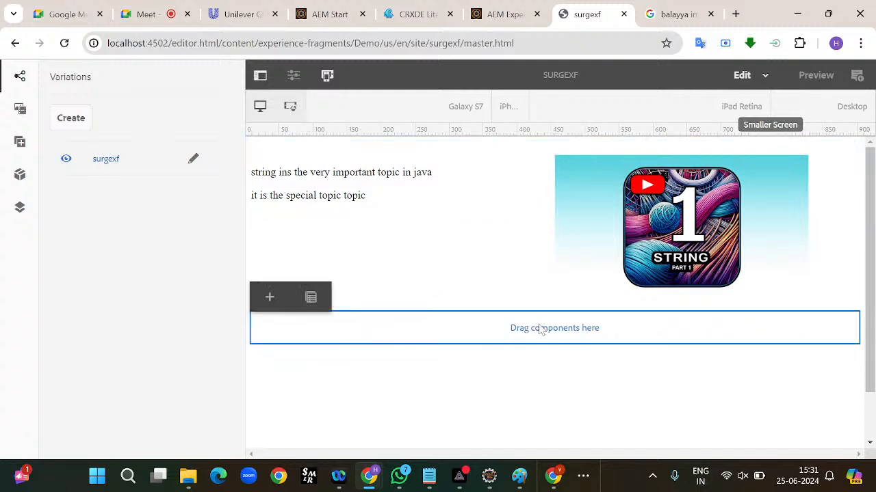
left_click(270, 299)
type("tex")
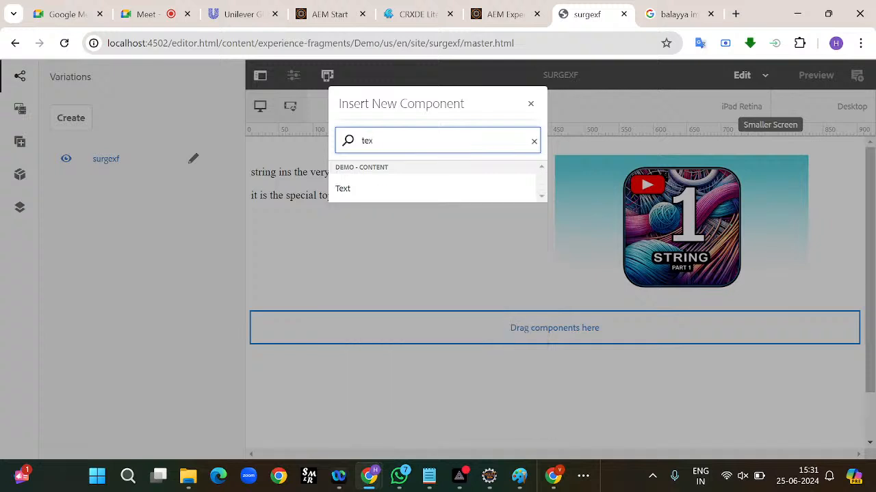
left_click(348, 191)
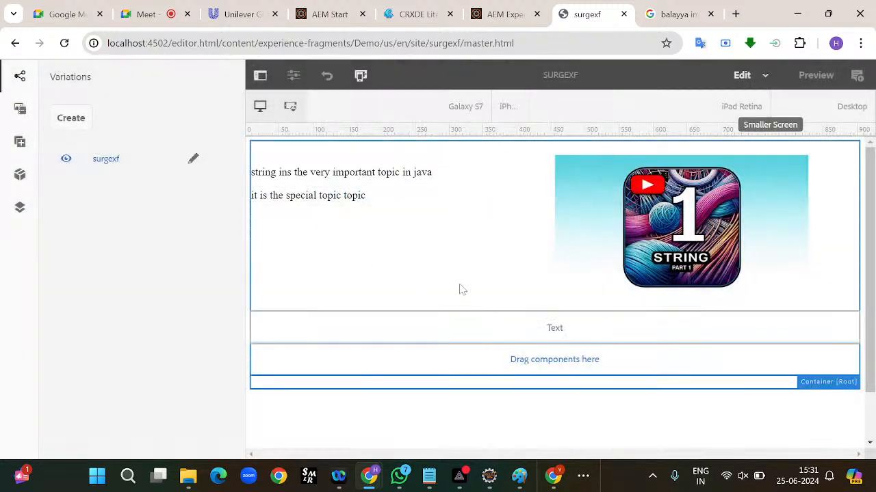
- Close the Google image search page and return to the surgexf experience fragment editor
left_click(544, 340)
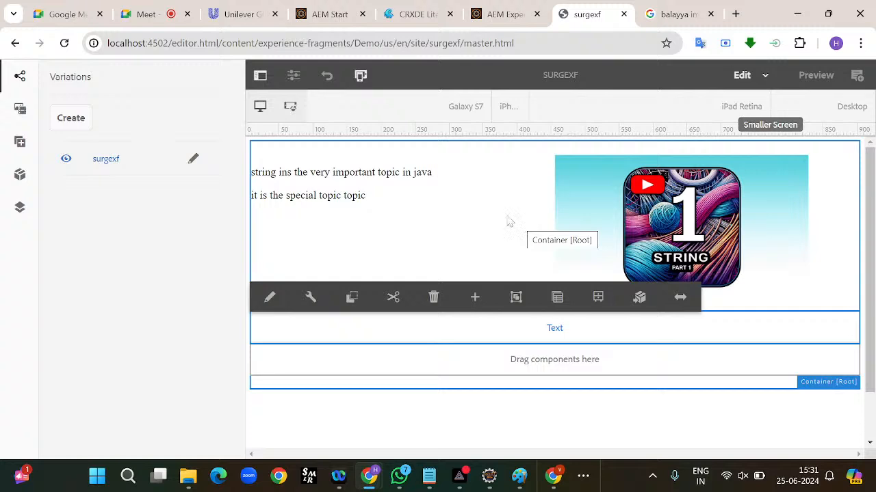
left_click(405, 15)
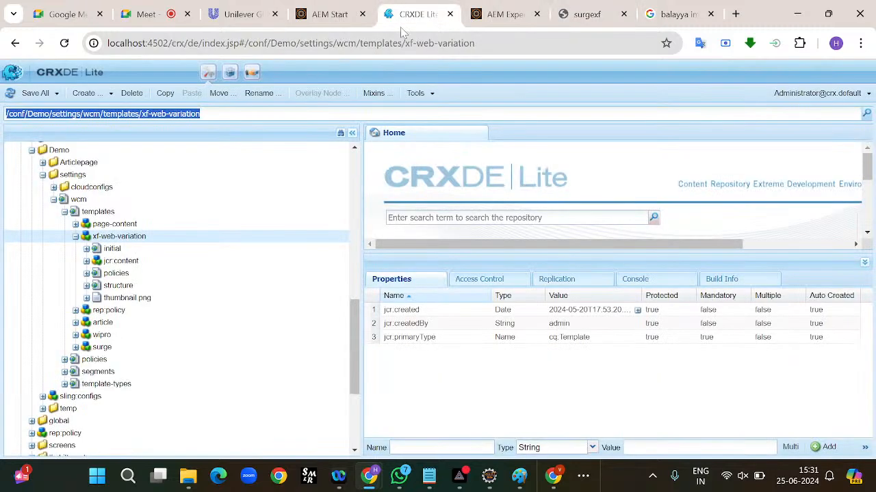
left_click(263, 13)
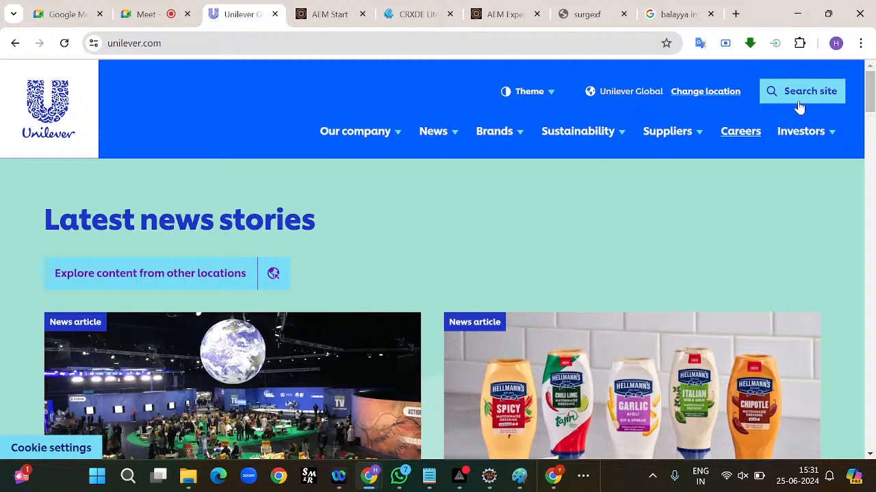
left_click(403, 23)
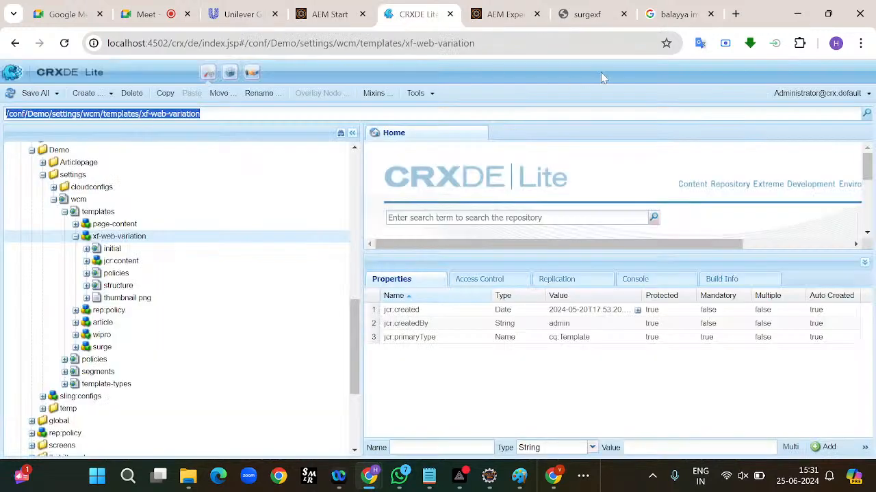
left_click(676, 14)
left_click(586, 13)
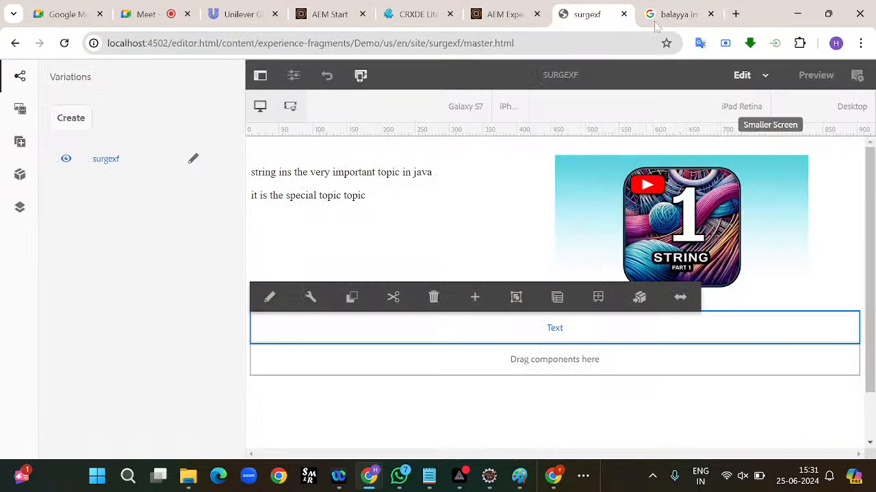
left_click(711, 14)
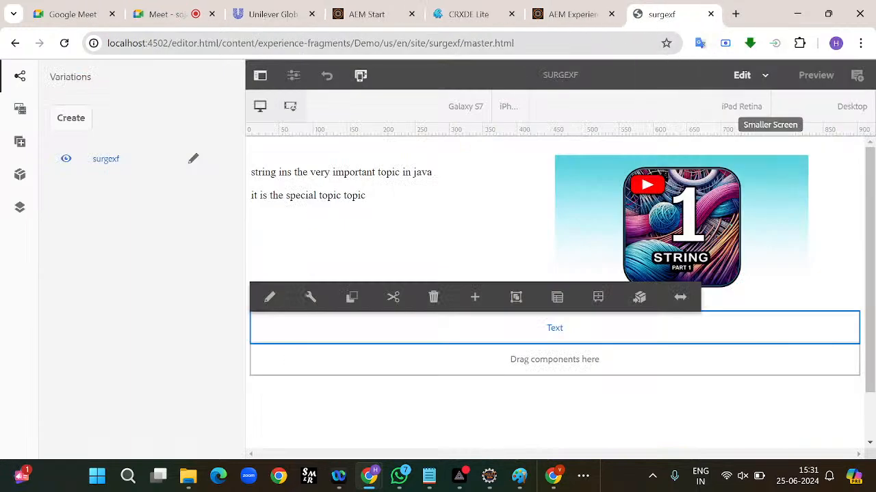
scroll(572, 254, "down", 1)
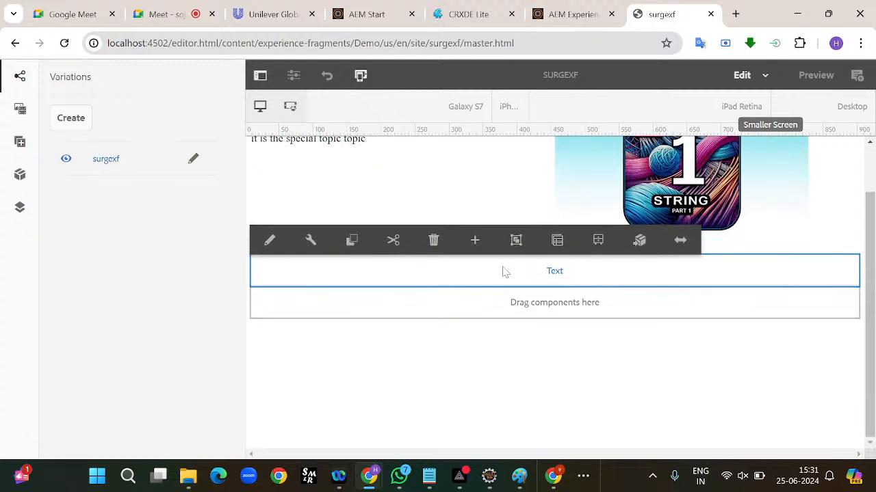
left_click(270, 240)
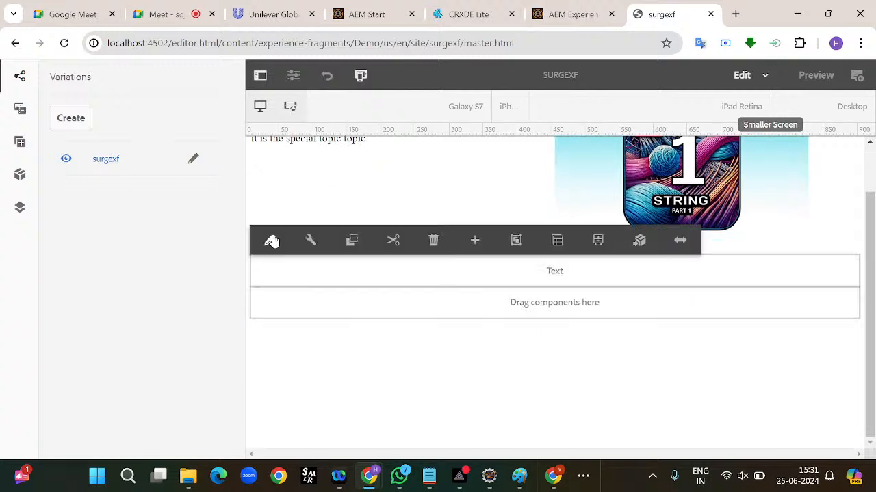
left_click(271, 243)
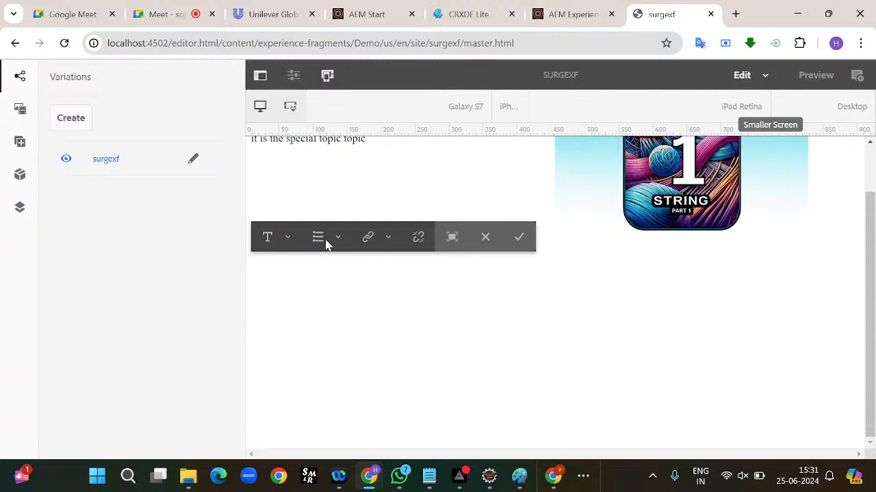
left_click(411, 173)
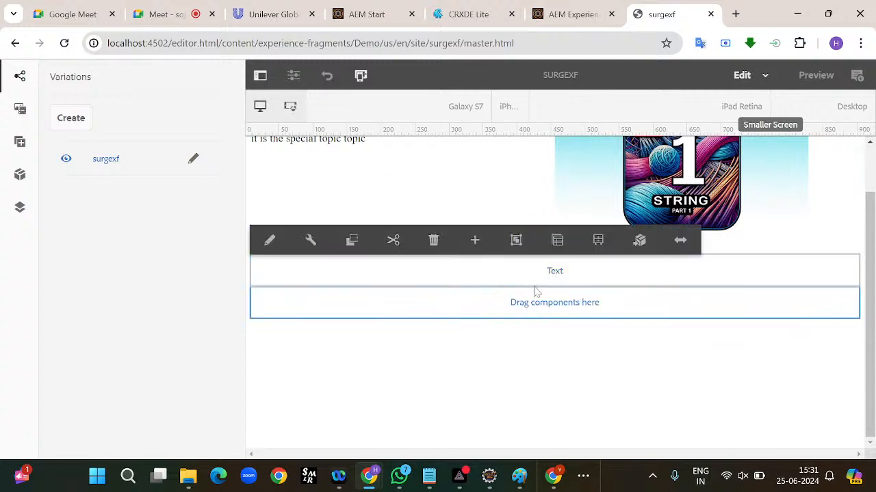
- Configure the empty Text component below the image with the text "we are doing xf topic" and save it
left_click(310, 243)
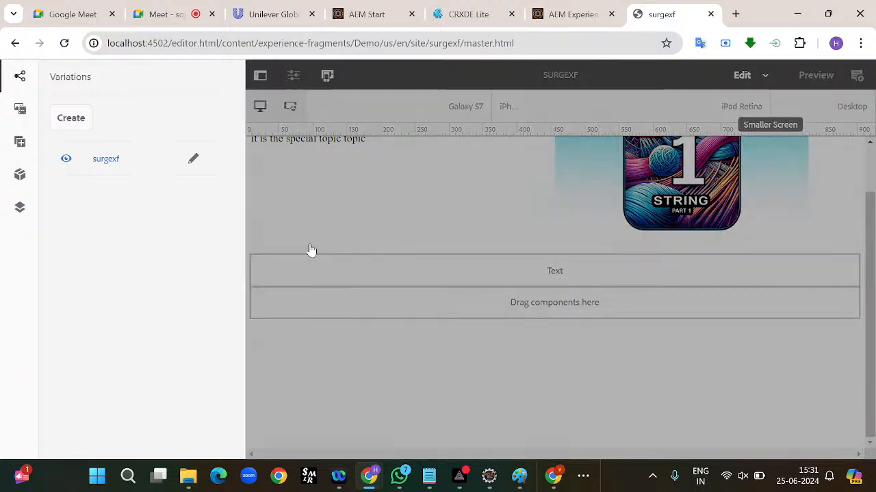
type("wer")
key("BackSpace")
key("BackSpace")
type("ate do")
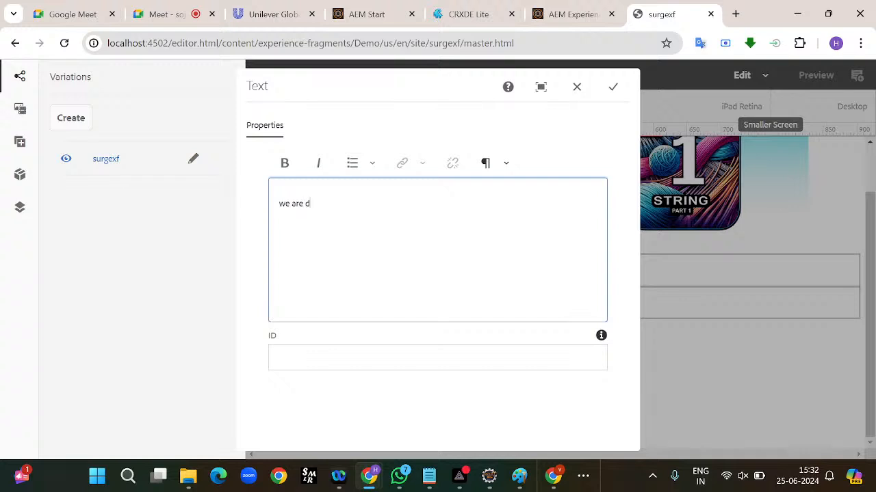
type("oing e")
left_click(613, 88)
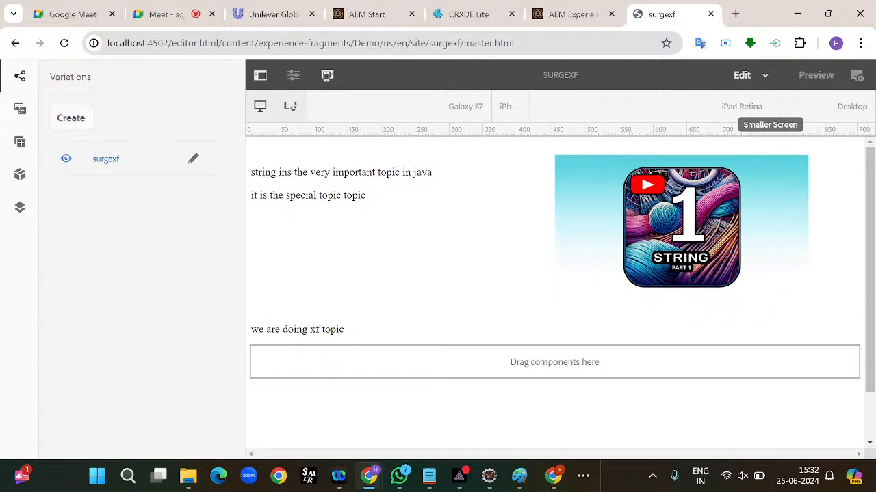
- Open the AEM start page at localhost:4502/aem/start.html in a new browser tab
double_click(579, 76)
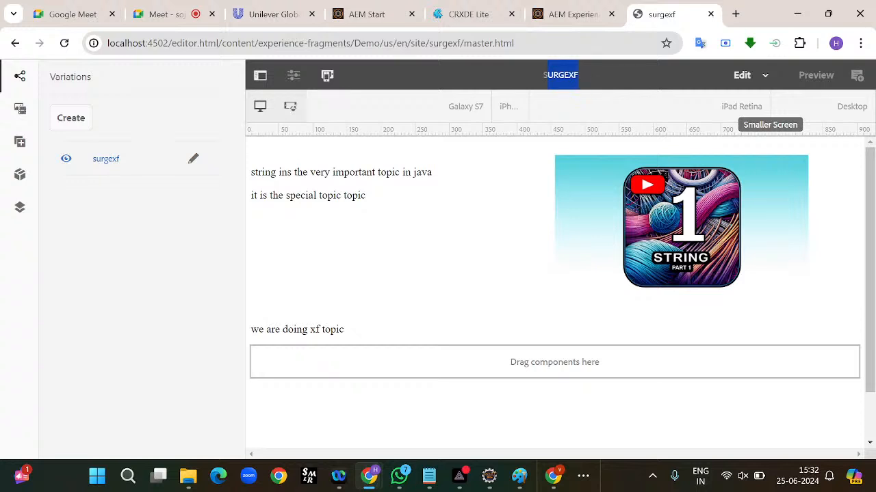
key("ctrl+t")
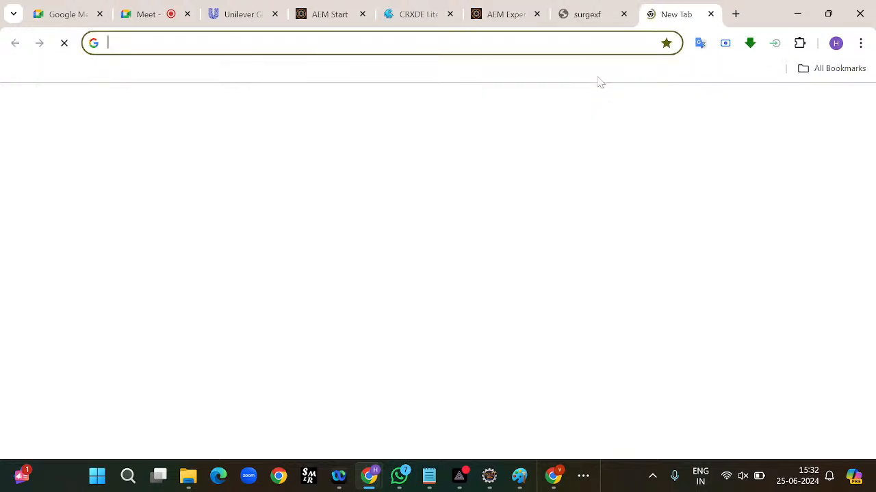
left_click(526, 41)
type("loc")
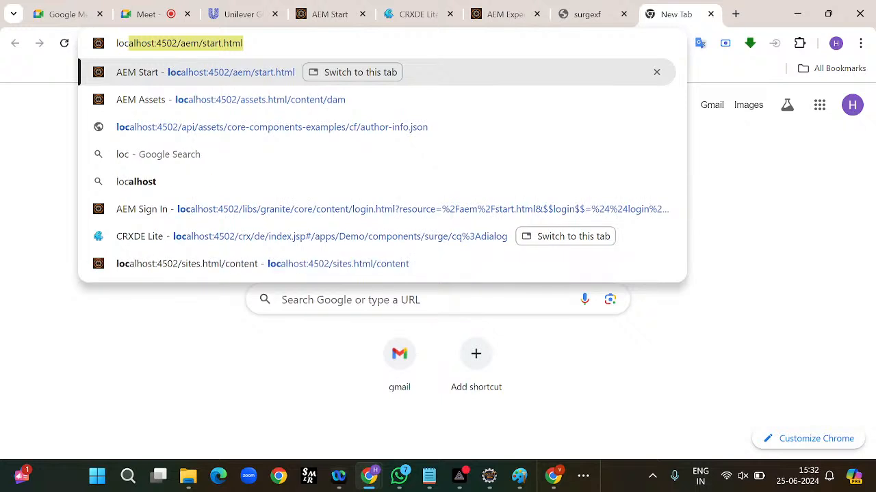
key("Return")
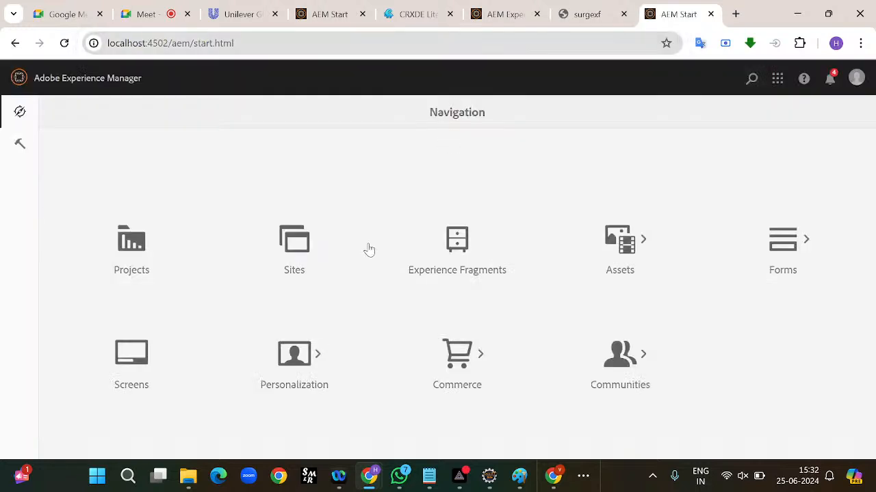
- In Sites, dismiss the product navigation tour and open the en page under Demo > us for editing
left_click(307, 251)
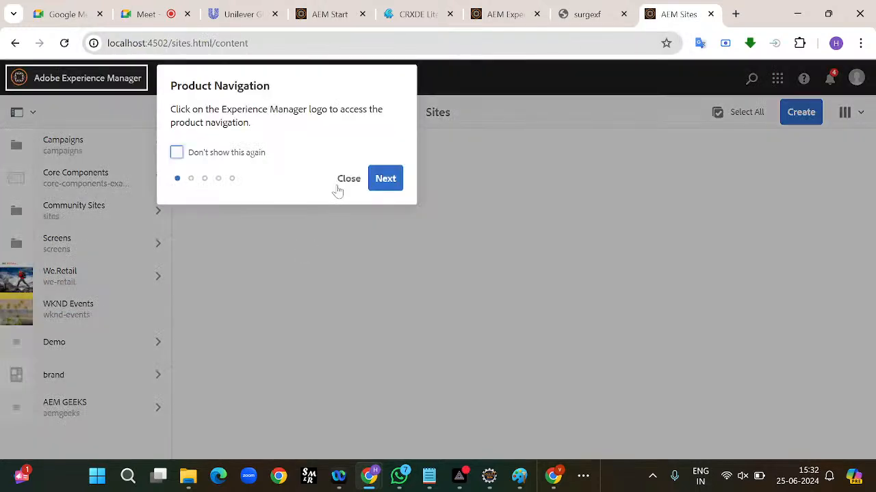
left_click(349, 179)
left_click(139, 349)
left_click(314, 148)
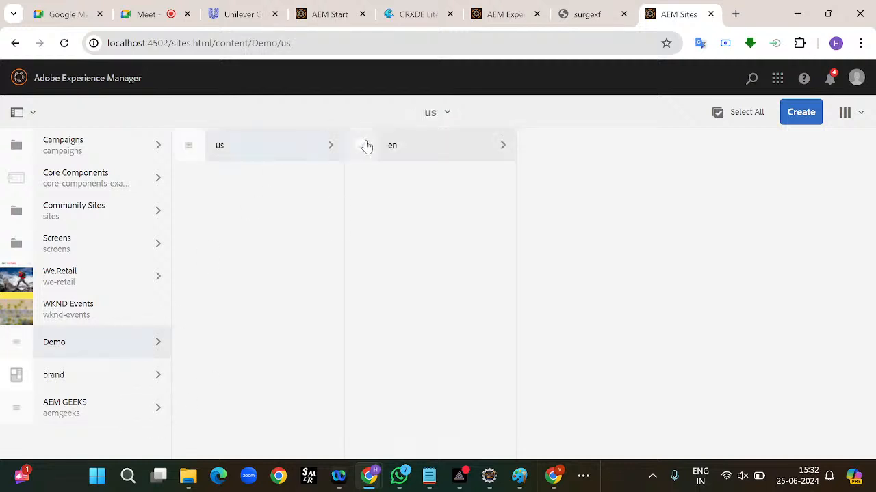
left_click(370, 151)
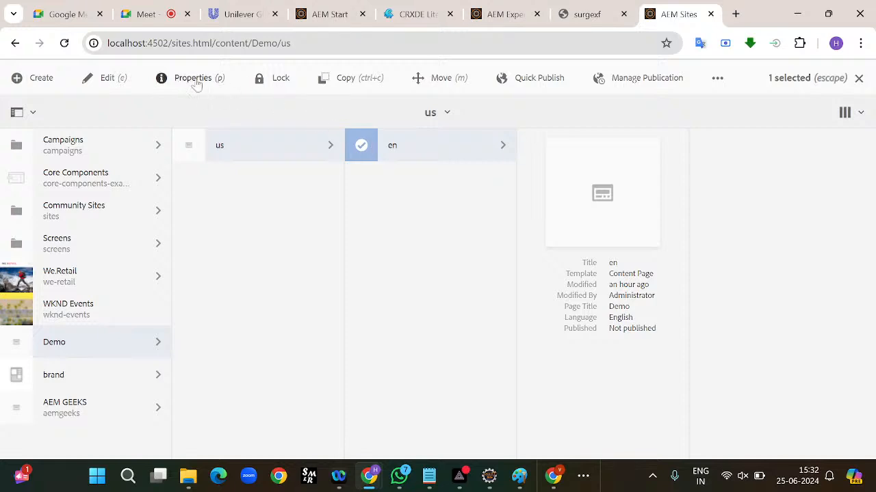
left_click(108, 82)
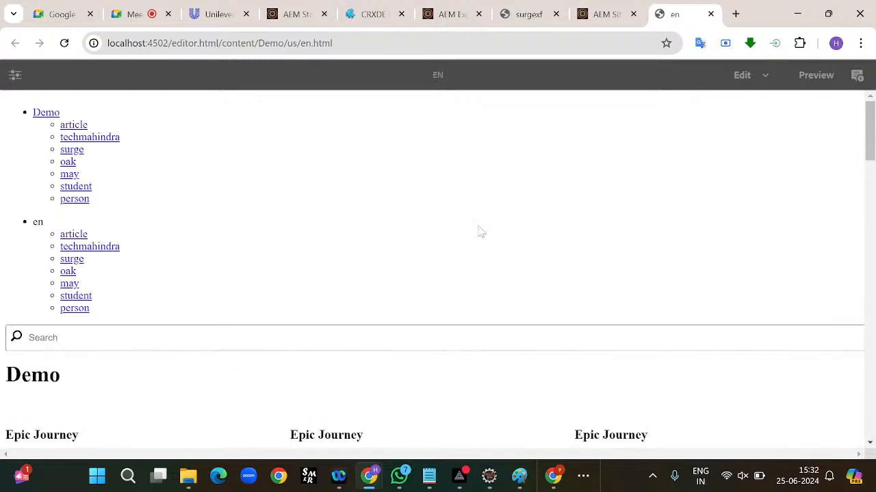
scroll(430, 247, "down", 15)
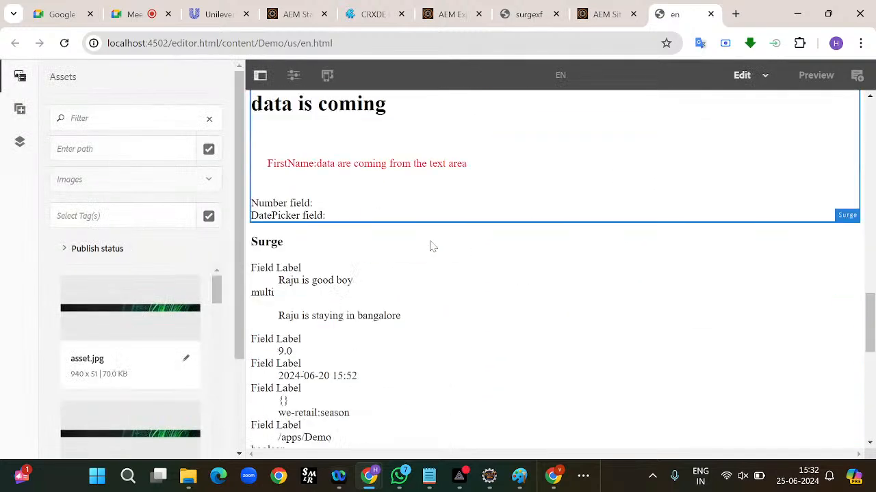
scroll(431, 246, "down", 3)
- Switch to Notepad and add the line "5.predefined xf component" at the end of the Experience Fragment(xf) notes
key("super+Tab")
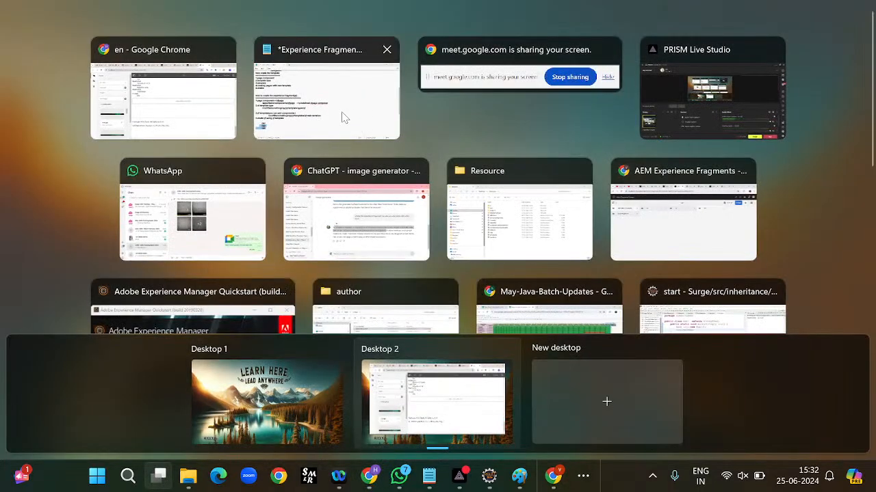
left_click(342, 115)
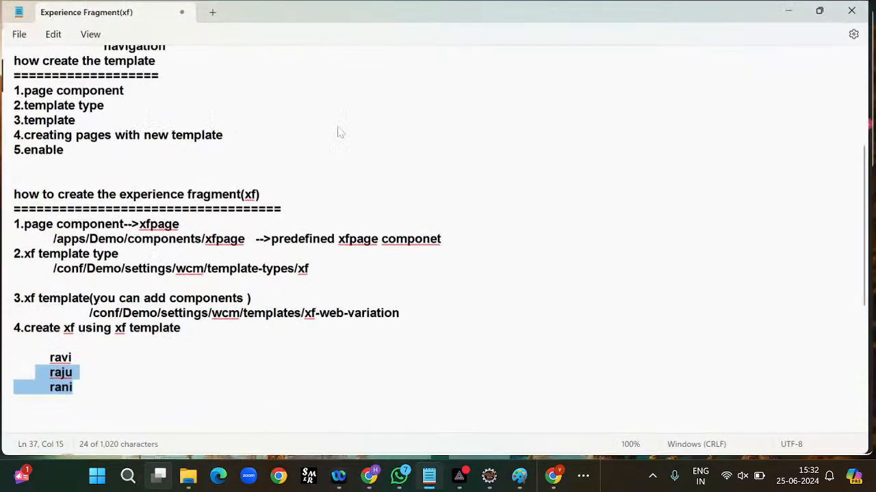
scroll(438, 239, "down", 4)
left_click(90, 222)
key("Return")
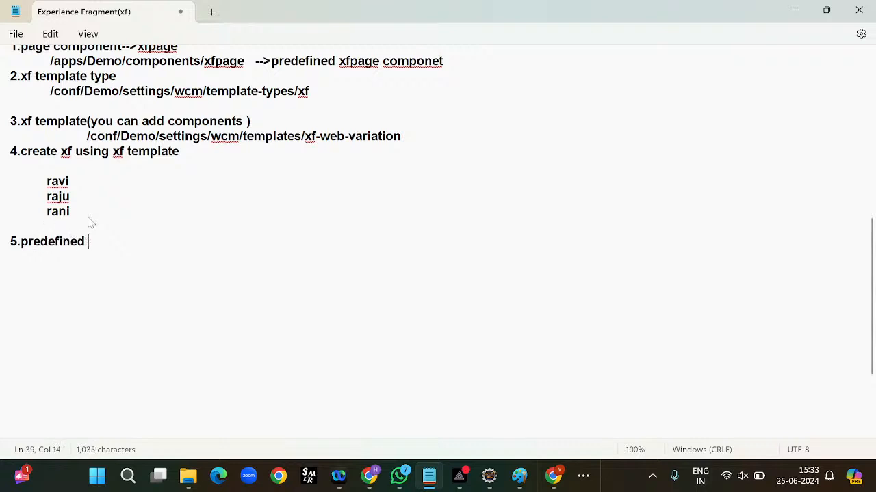
type("component")
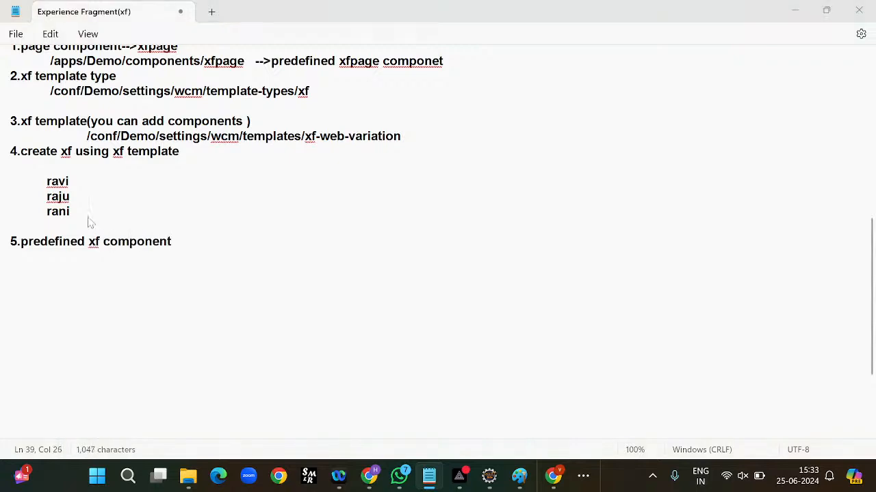
- Switch back to Chrome and insert an Experience Fragment component in the empty component area above the en page's footer
key("alt+Tab")
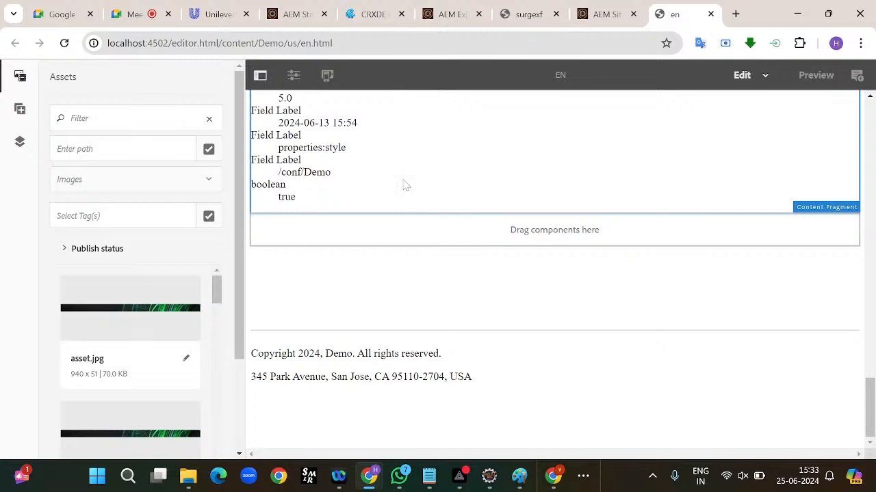
left_click(411, 244)
left_click(269, 203)
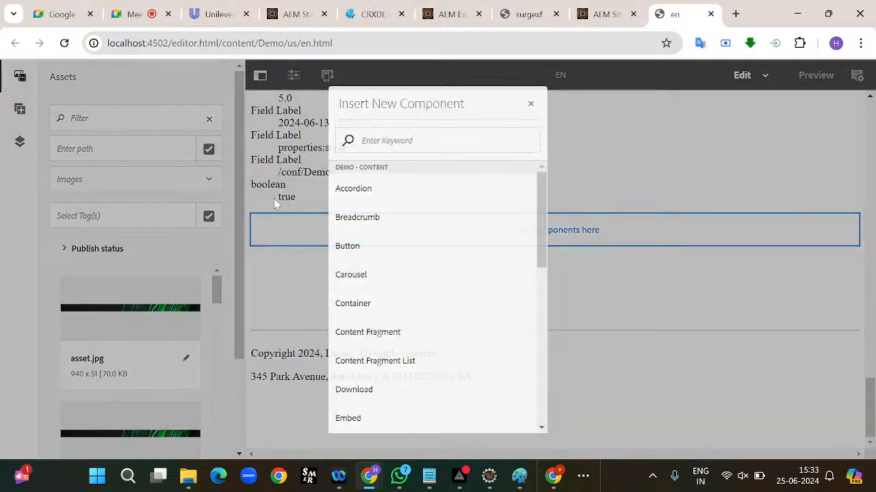
type("exp")
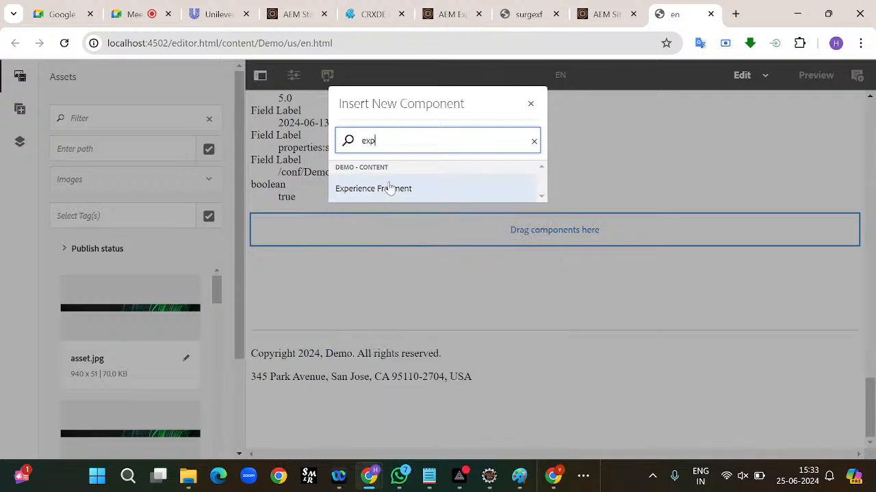
left_click(390, 188)
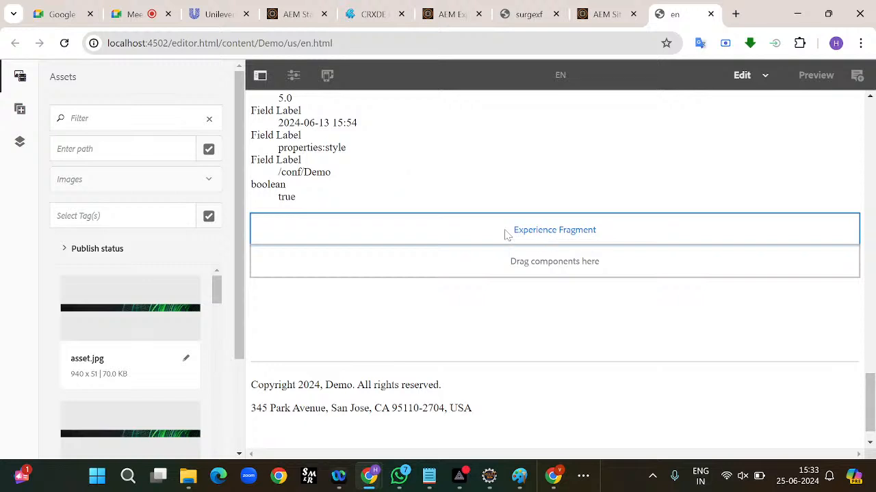
- Open the new Experience Fragment component's configuration and browse for its variation path
left_click(507, 235)
left_click(273, 200)
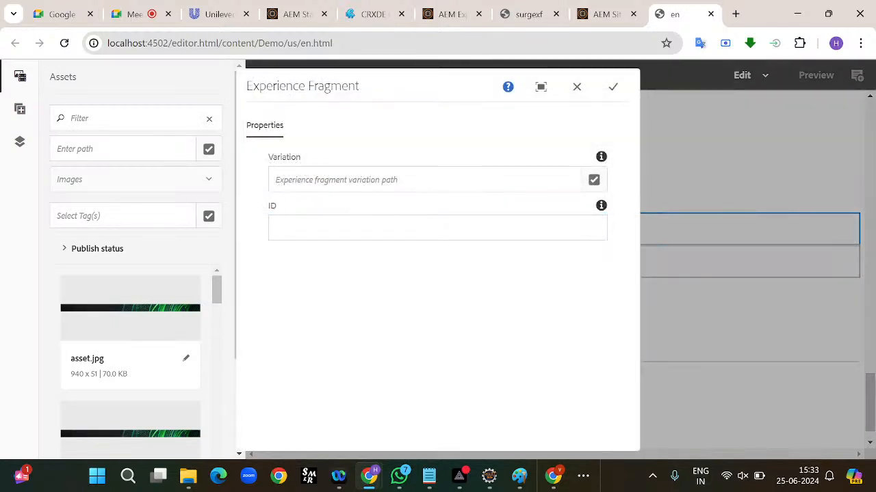
left_click(594, 181)
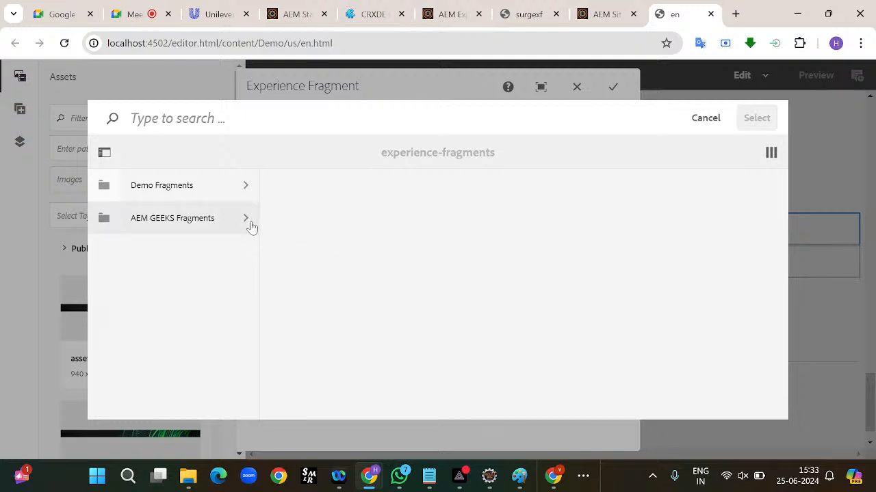
left_click(250, 227)
left_click(395, 199)
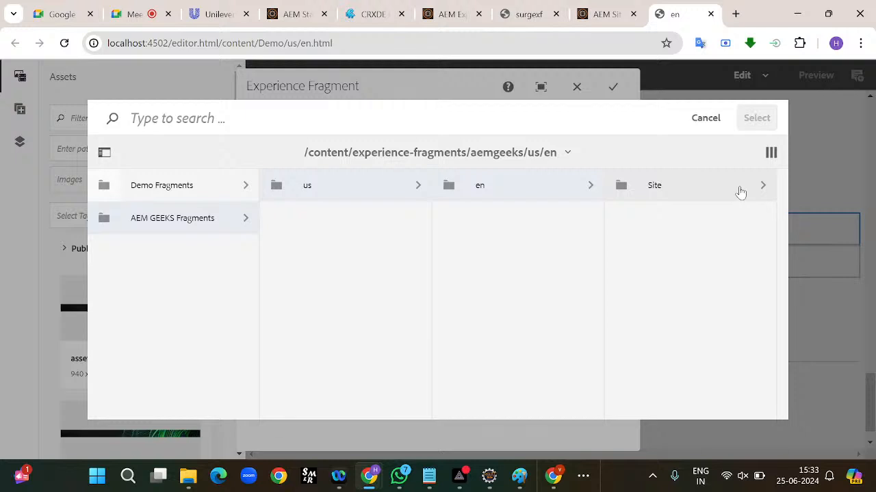
left_click(738, 192)
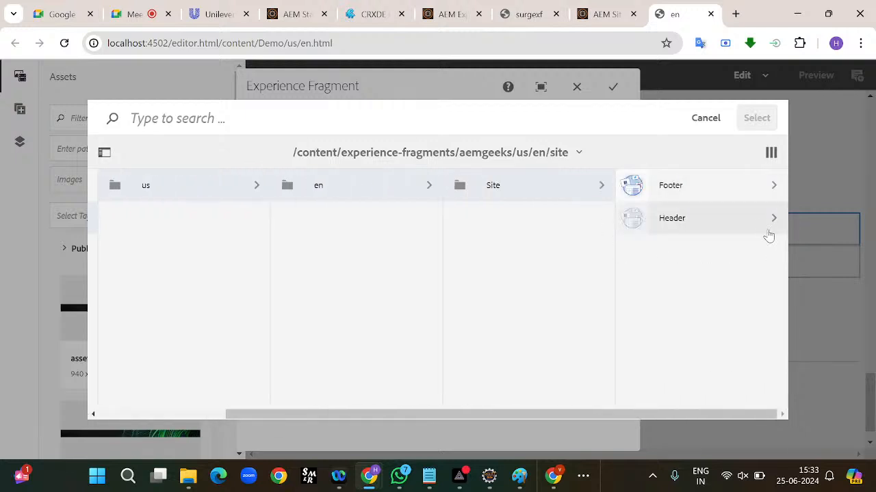
left_click(769, 230)
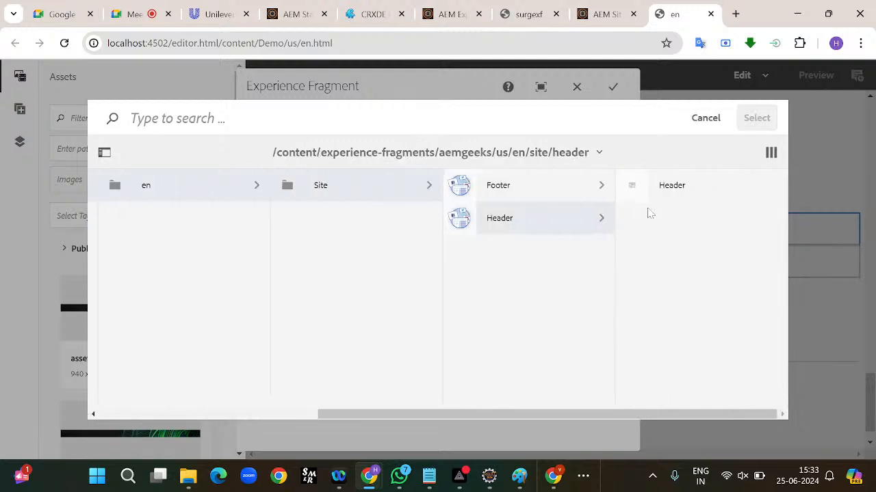
left_click(599, 192)
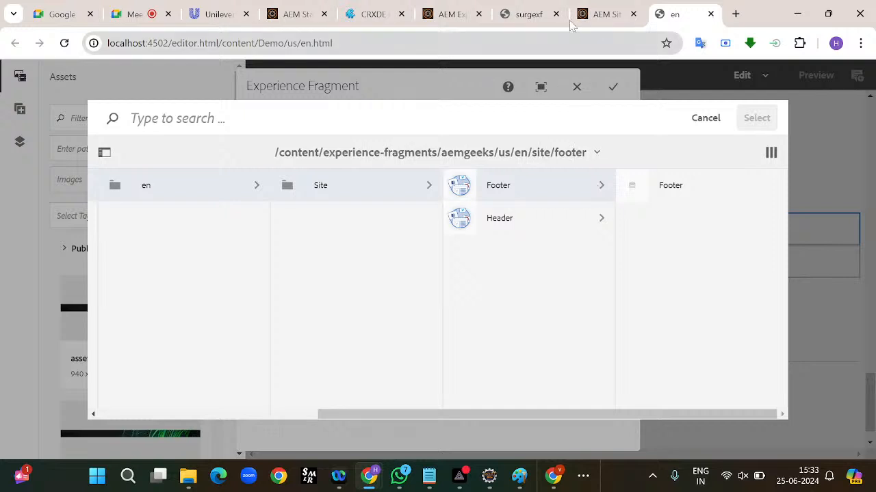
- Check the surgexf fragment's location, set the component's variation to surgexf under Demo Fragments > us > en > Site, and save the configuration
left_click(526, 16)
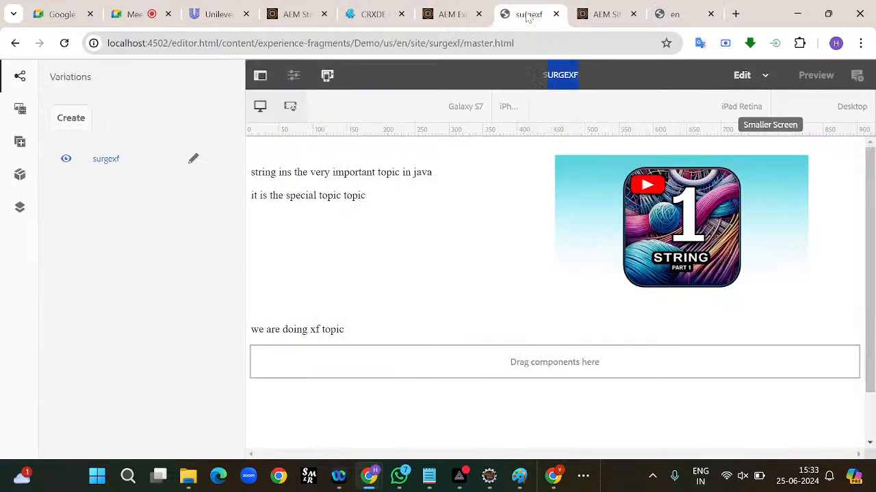
left_click(677, 13)
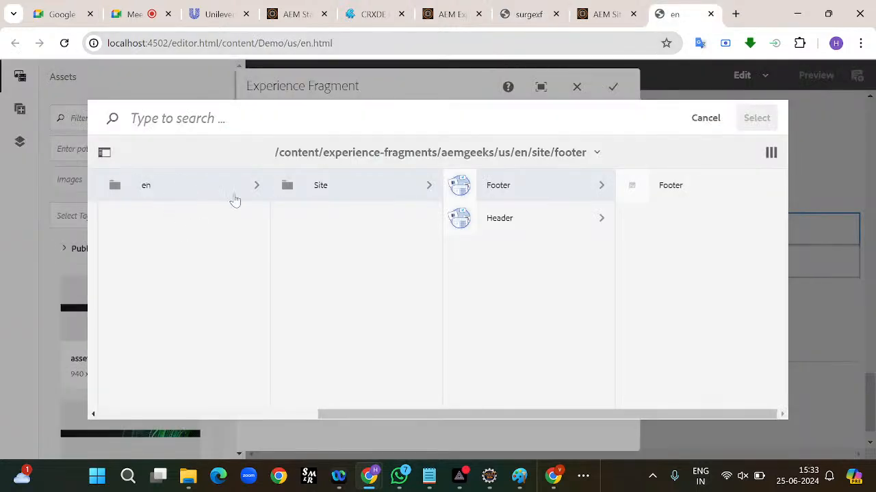
scroll(234, 199, "left", 5)
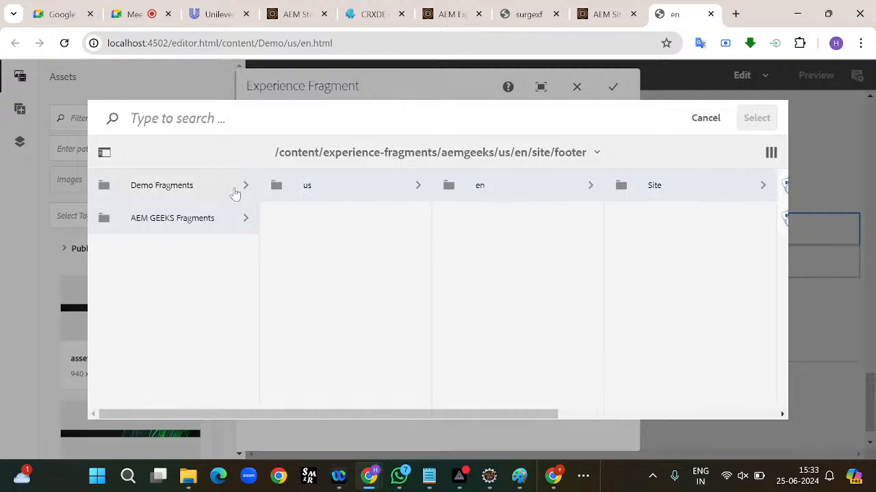
left_click(234, 191)
left_click(411, 190)
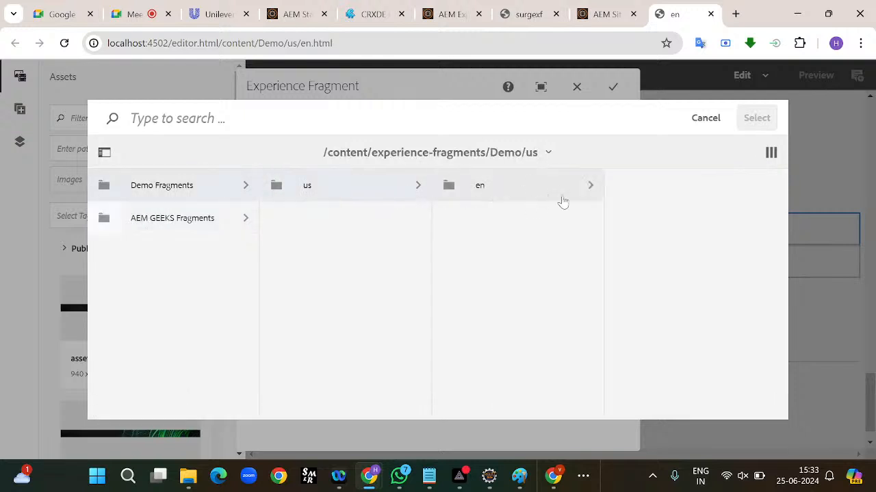
left_click(567, 201)
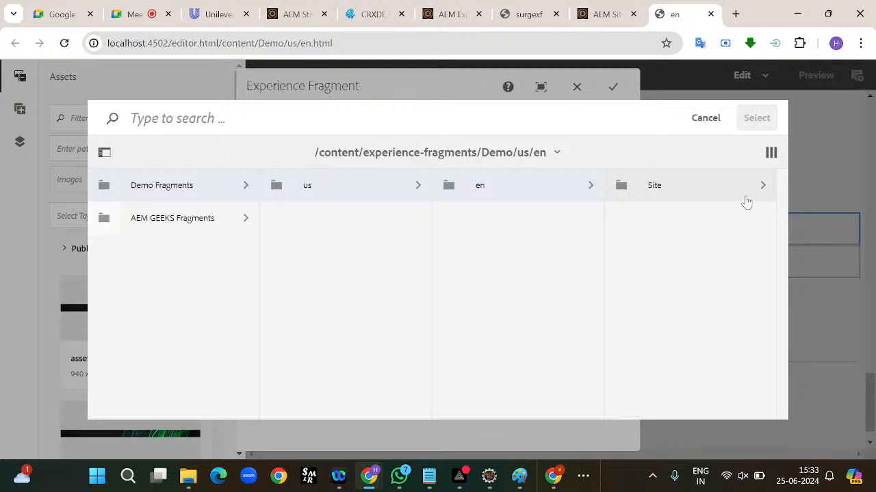
left_click(744, 195)
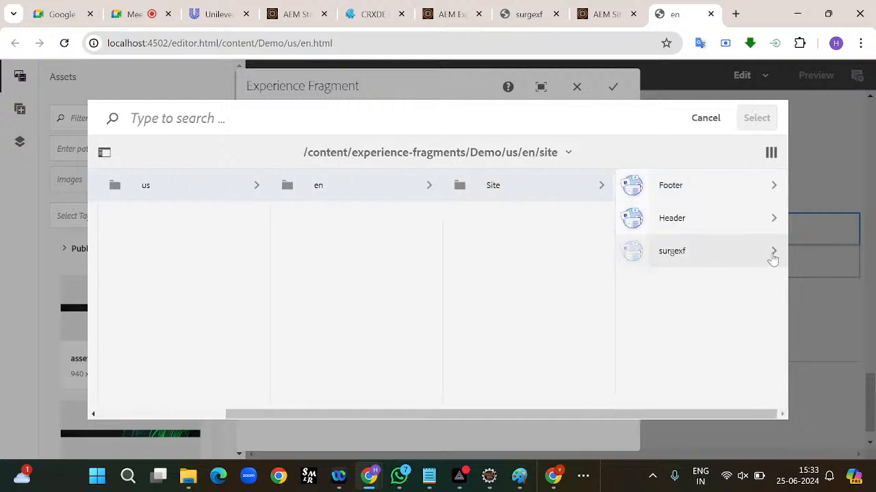
left_click(773, 253)
left_click(634, 187)
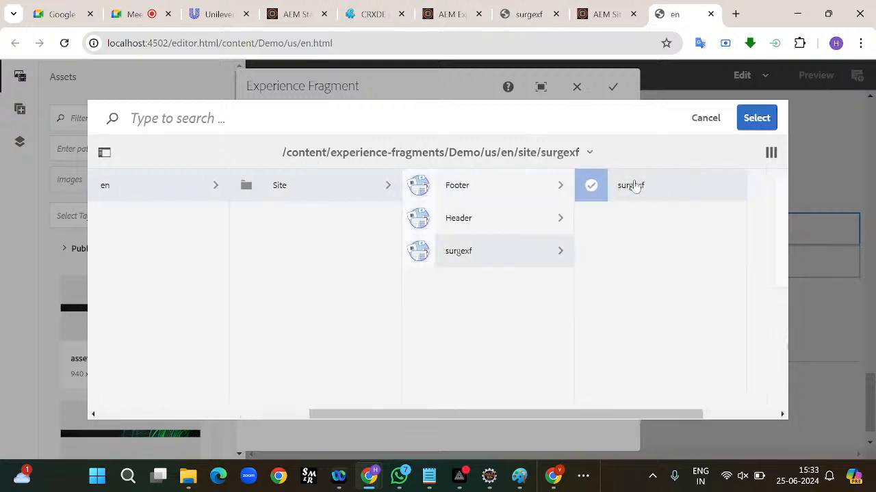
left_click(757, 117)
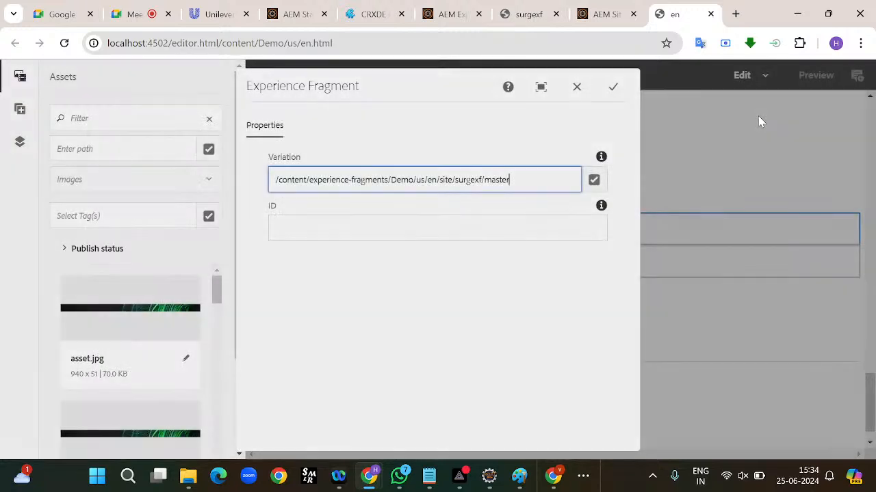
left_click(614, 89)
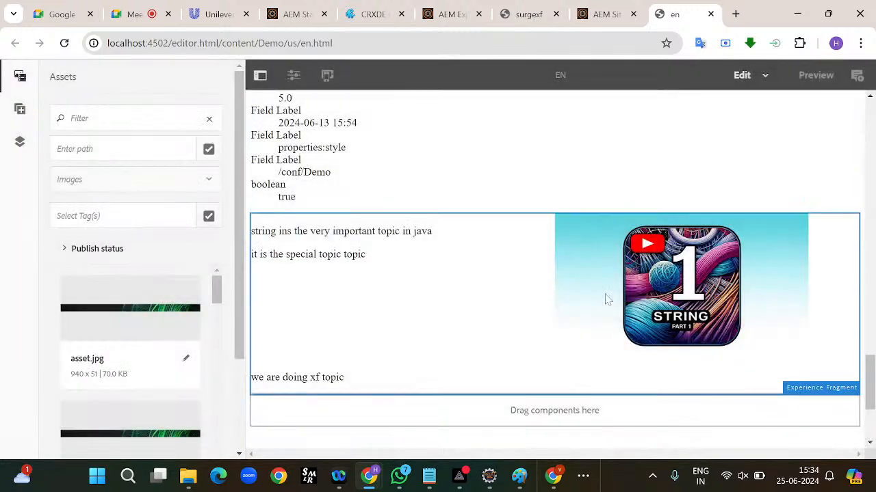
scroll(629, 328, "down", 2)
scroll(629, 329, "up", 3)
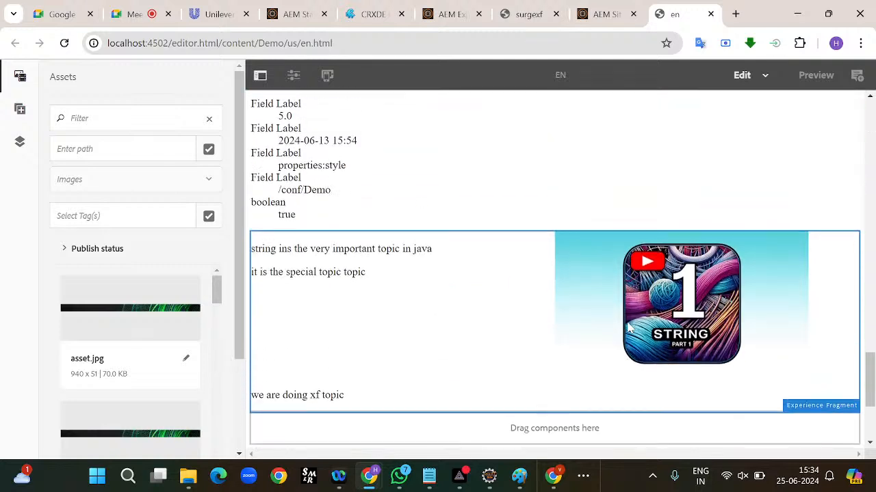
scroll(629, 328, "down", 2)
scroll(630, 328, "up", 1)
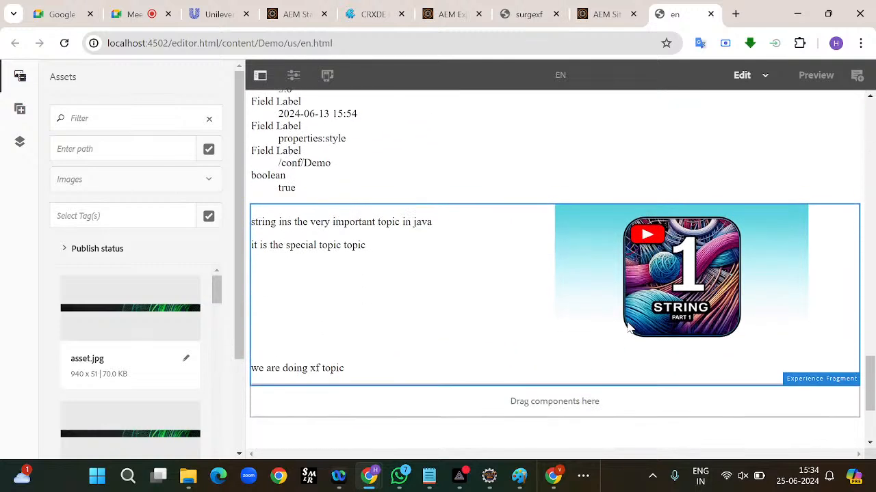
- Switch to the Unilever home page and examine its header, news stories, content sections and footer as examples of page building blocks
left_click(201, 10)
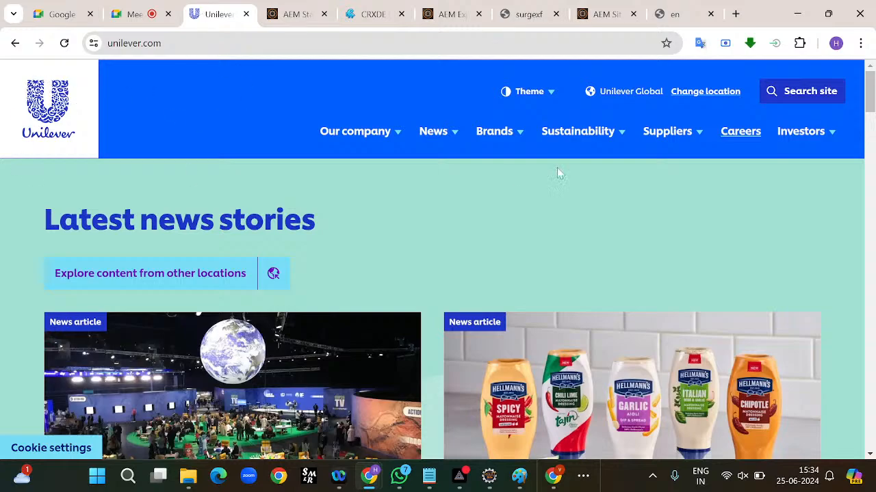
scroll(322, 274, "down", 3)
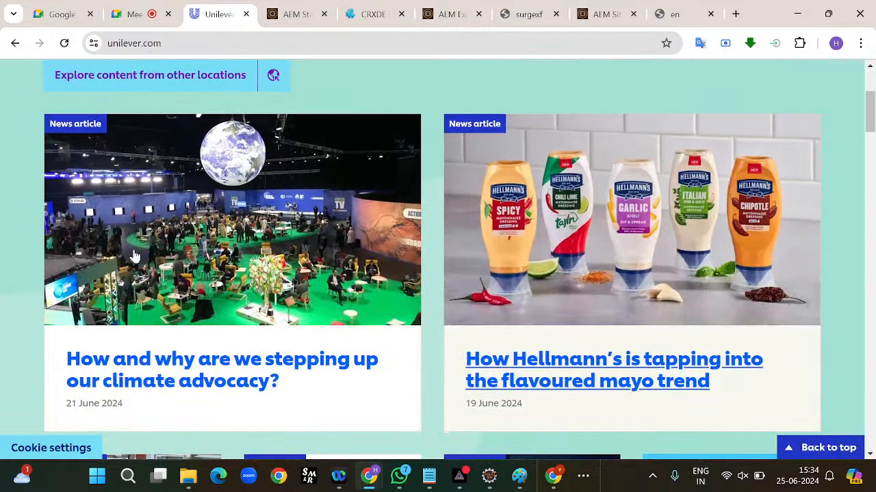
scroll(614, 280, "down", 15)
scroll(613, 280, "down", 15)
scroll(613, 278, "down", 6)
scroll(614, 278, "up", 2)
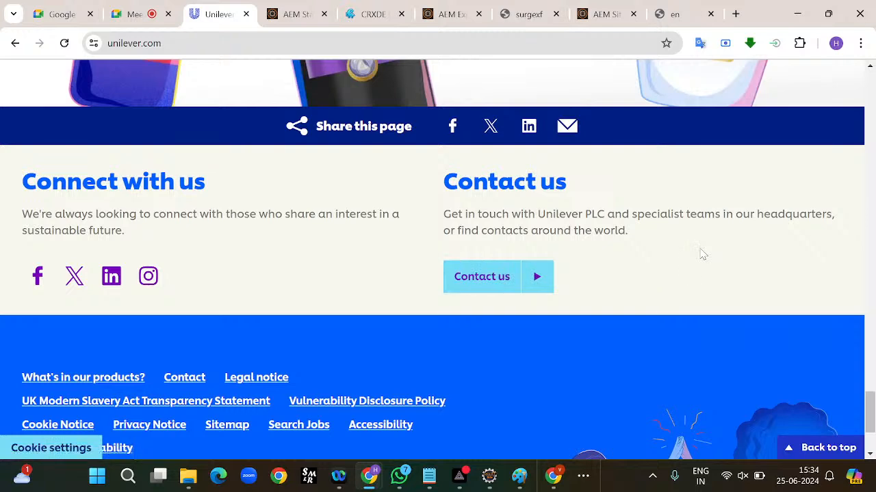
scroll(701, 253, "up", 5)
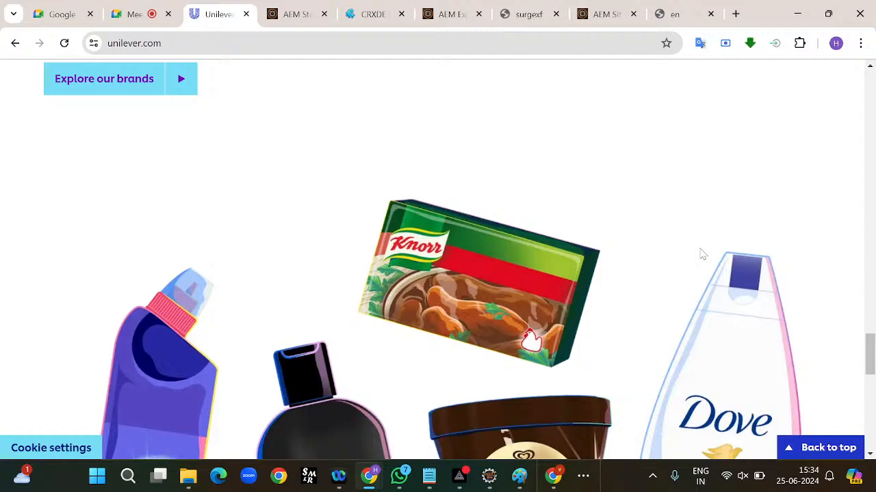
scroll(628, 211, "up", 15)
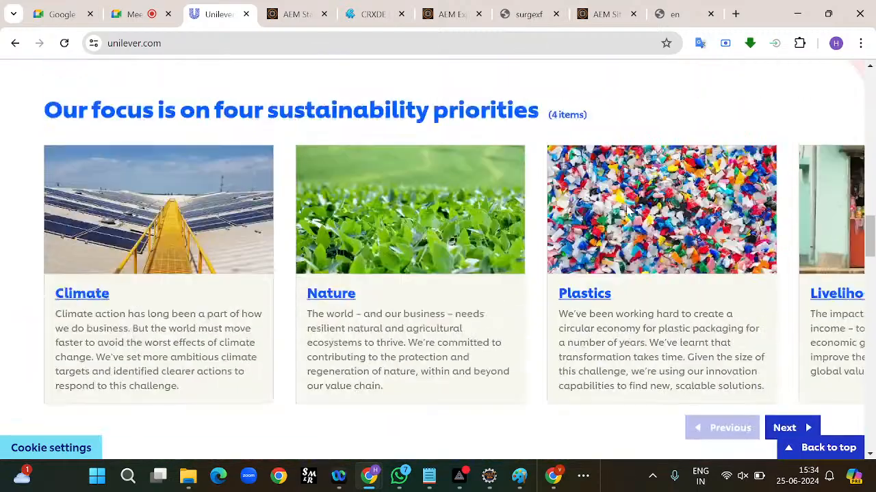
scroll(628, 211, "up", 5)
scroll(628, 212, "down", 4)
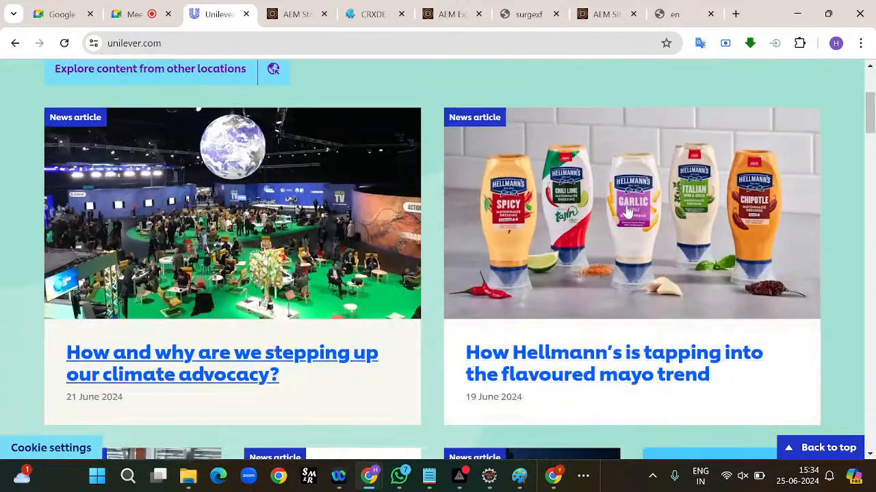
scroll(628, 213, "up", 2)
scroll(627, 212, "down", 10)
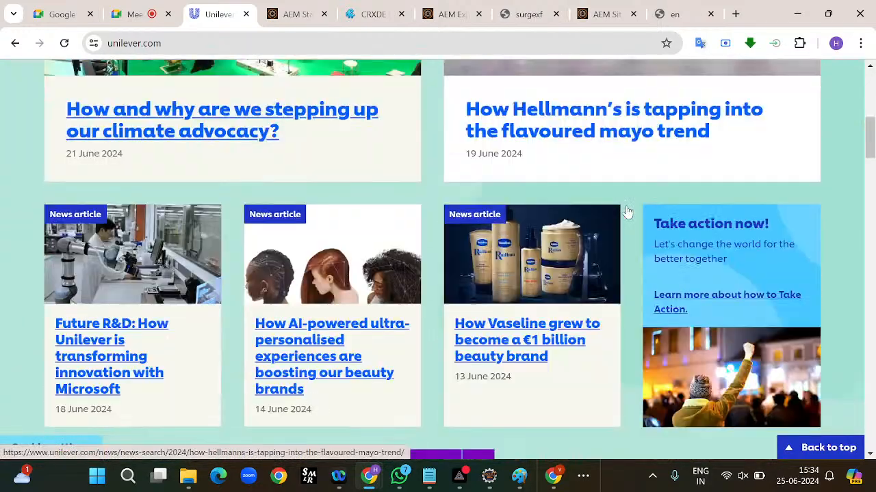
scroll(627, 211, "up", 1)
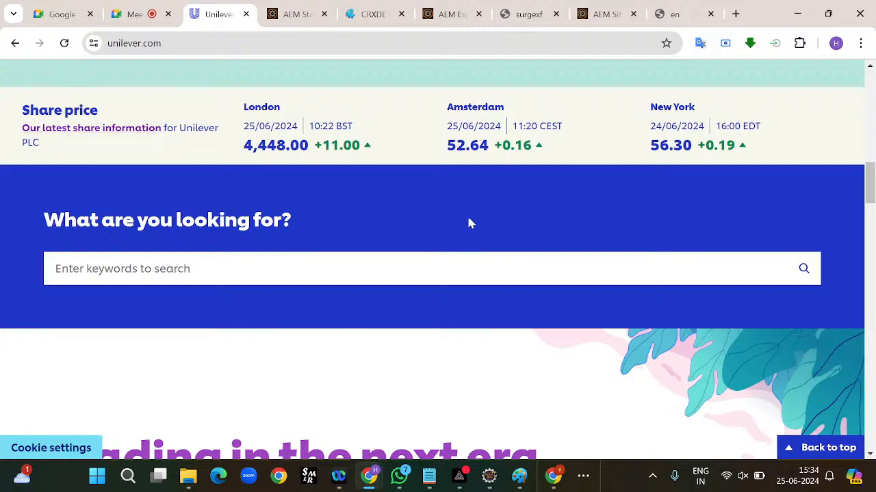
scroll(497, 217, "down", 6)
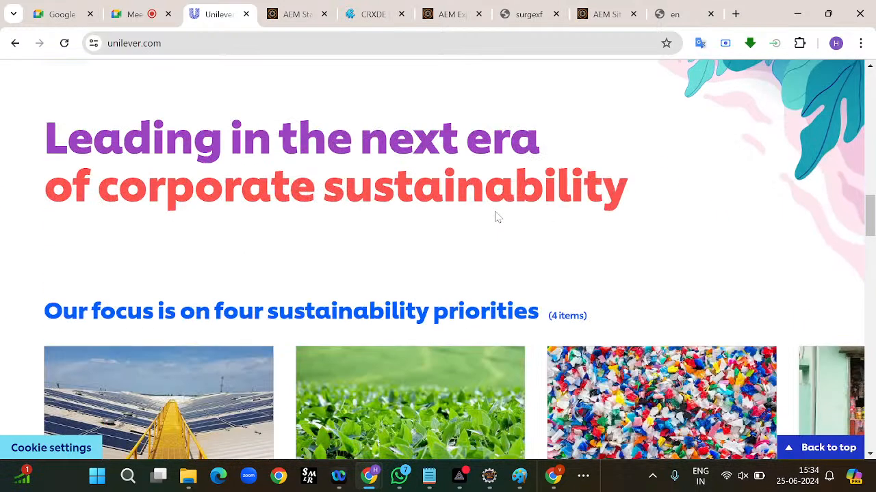
scroll(186, 308, "down", 10)
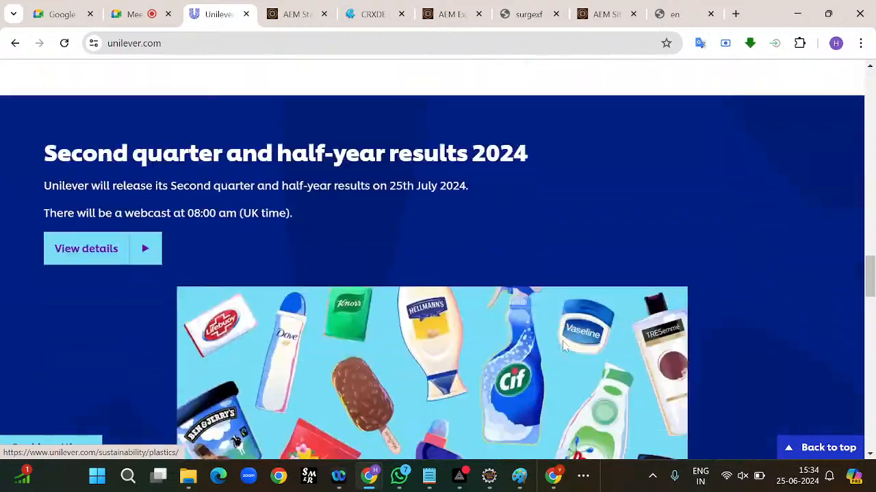
scroll(562, 345, "down", 3)
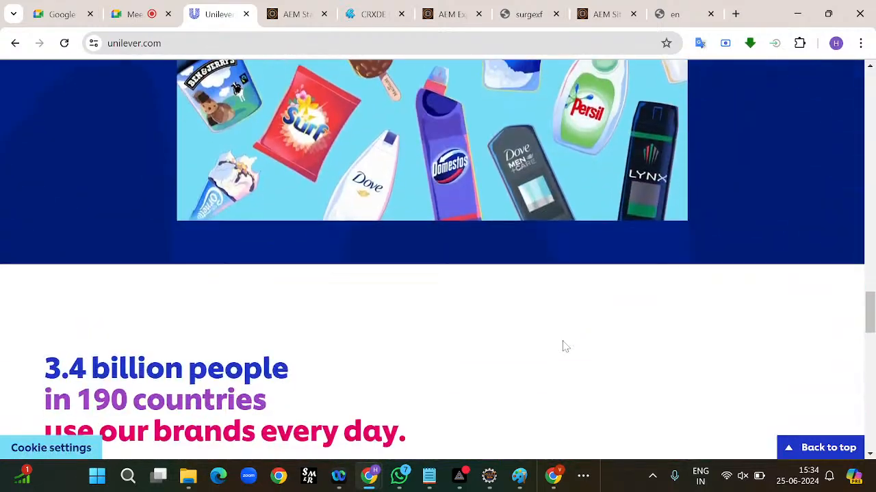
scroll(562, 345, "up", 12)
scroll(562, 345, "up", 5)
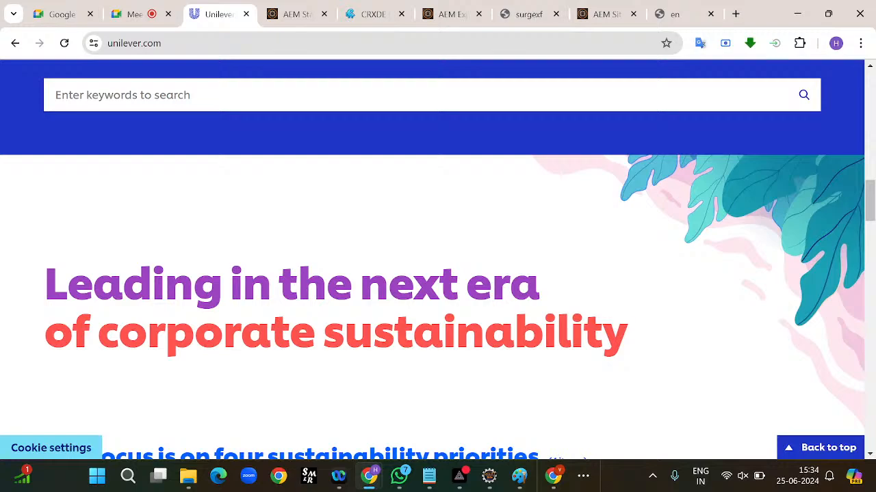
scroll(562, 345, "up", 15)
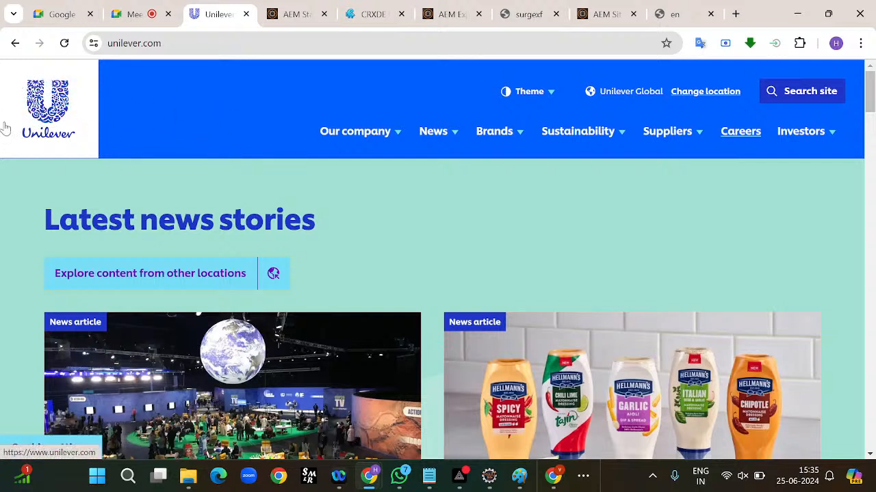
scroll(490, 198, "down", 10)
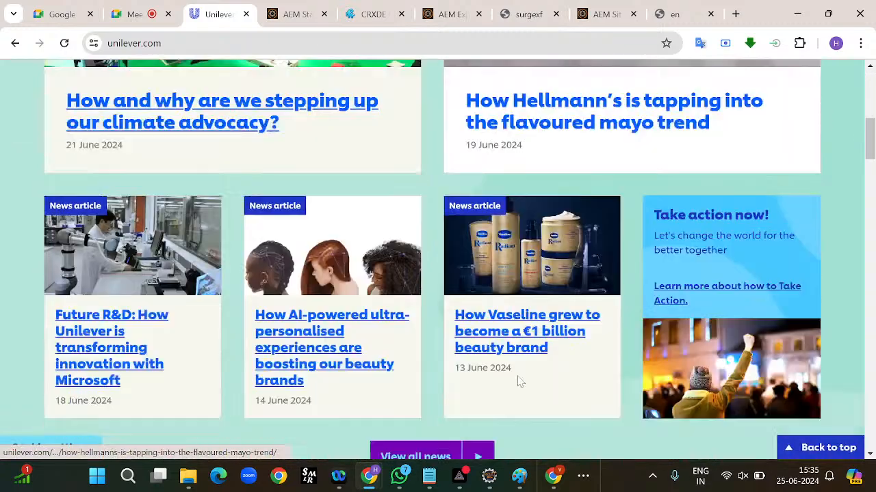
scroll(520, 382, "up", 10)
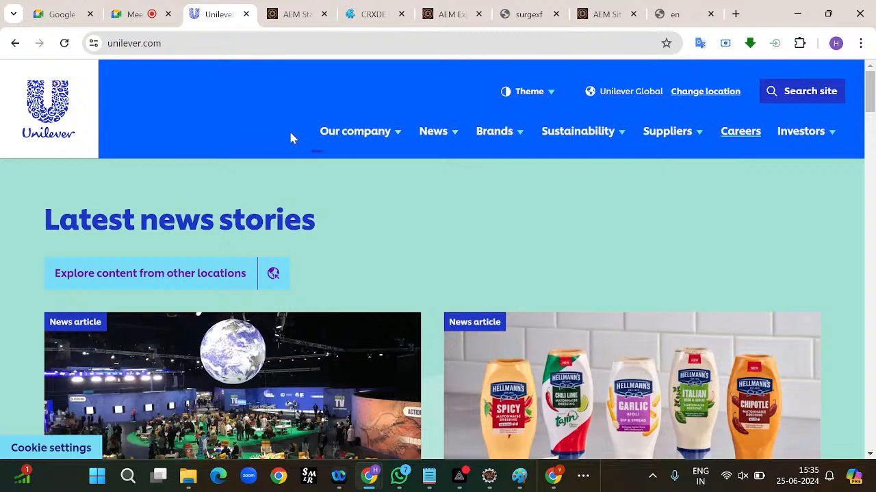
- Switch to Notepad to review the Experience Fragment(xf) notes on creating fragments, and return to the Chrome window
key("super+Tab")
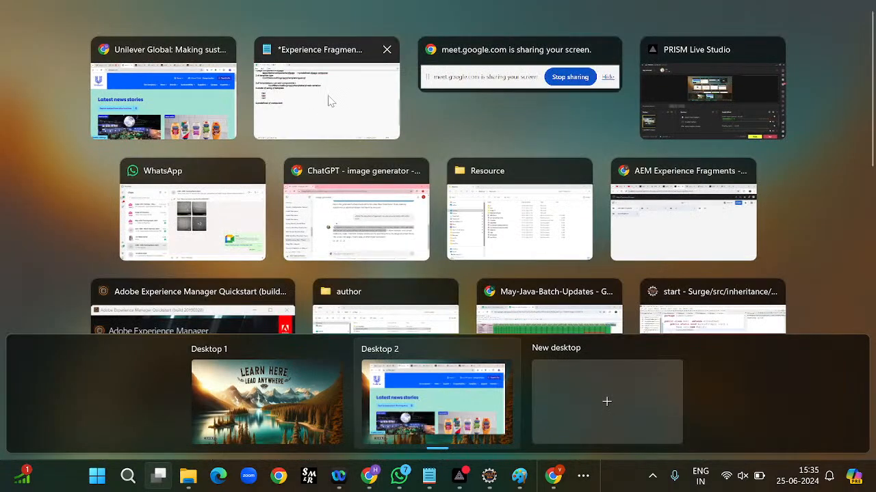
left_click(328, 101)
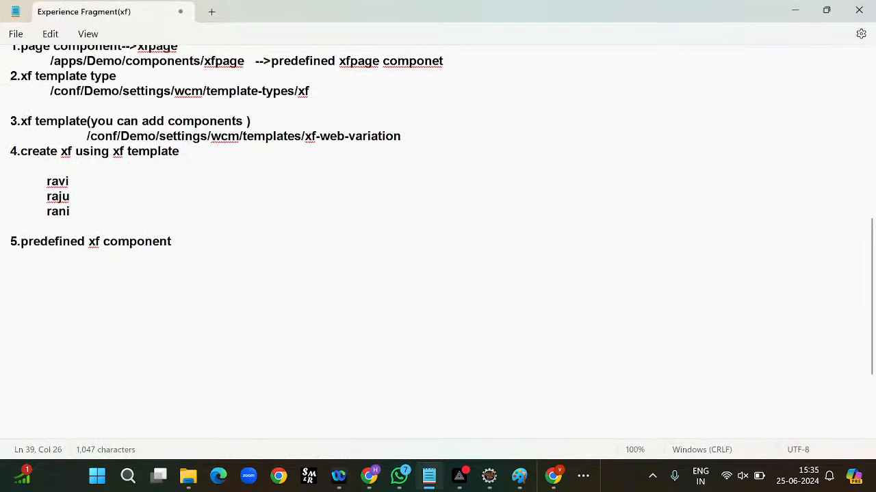
mouse_move(363, 474)
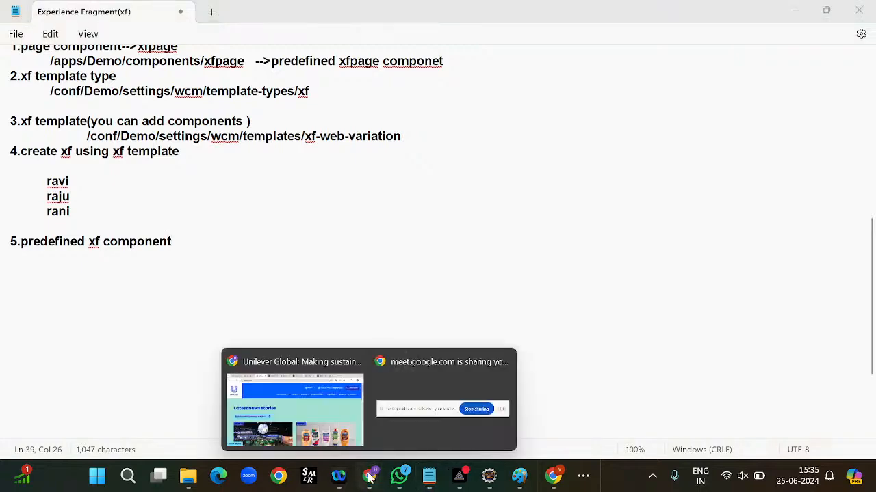
left_click(333, 401)
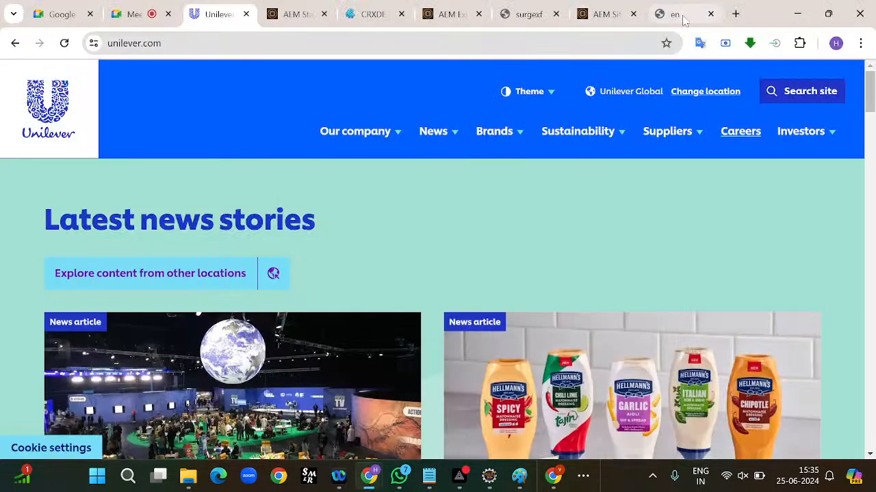
- Check the Experience Fragment component on the en page and bring up the surgexf fragment's editor with its variations
left_click(656, 10)
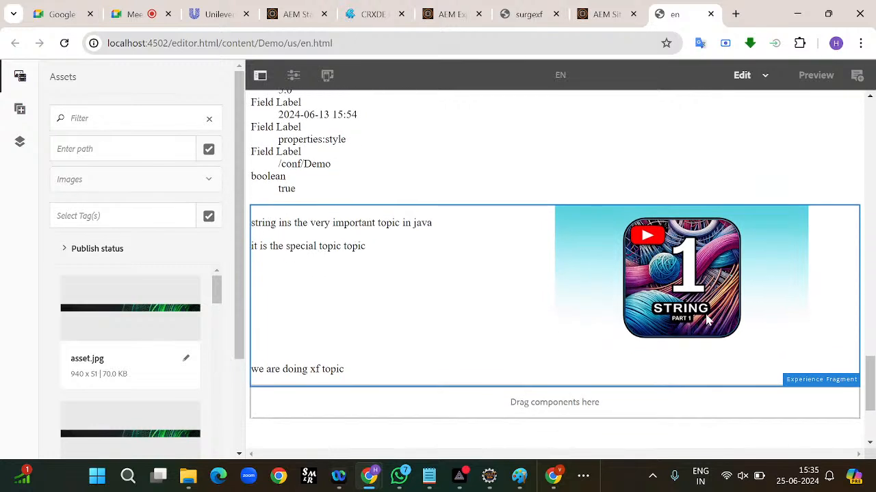
left_click(564, 313)
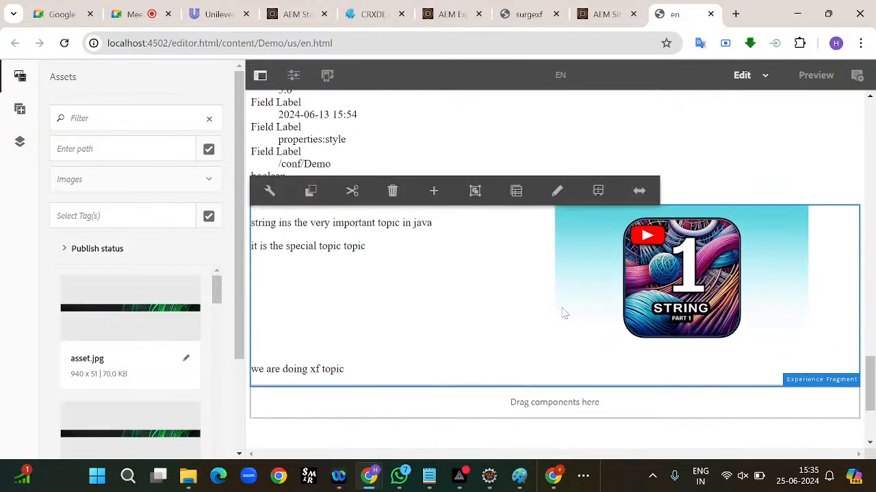
left_click(598, 193)
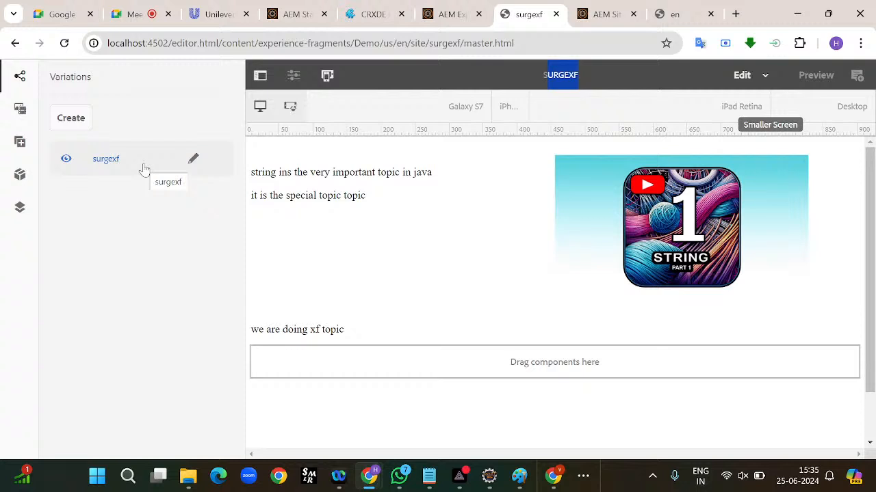
- Create a new variation of the surgexf fragment from the Web Variation template with the title Rani
left_click(71, 126)
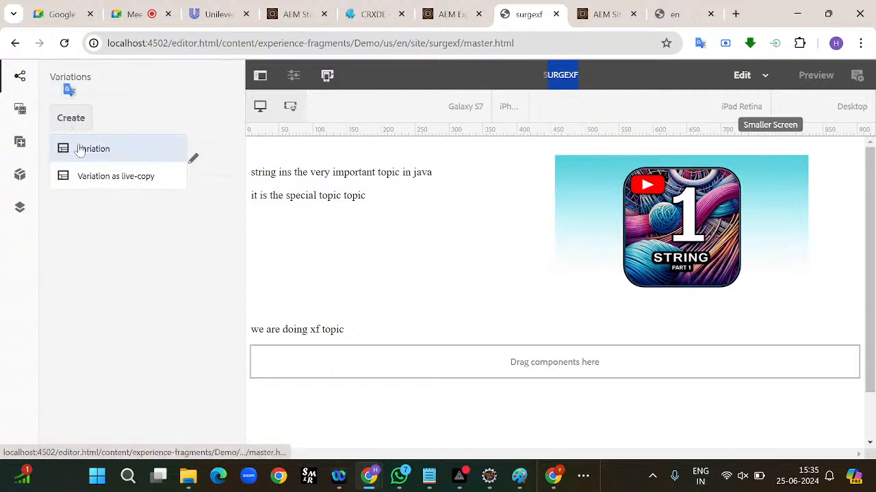
left_click(100, 150)
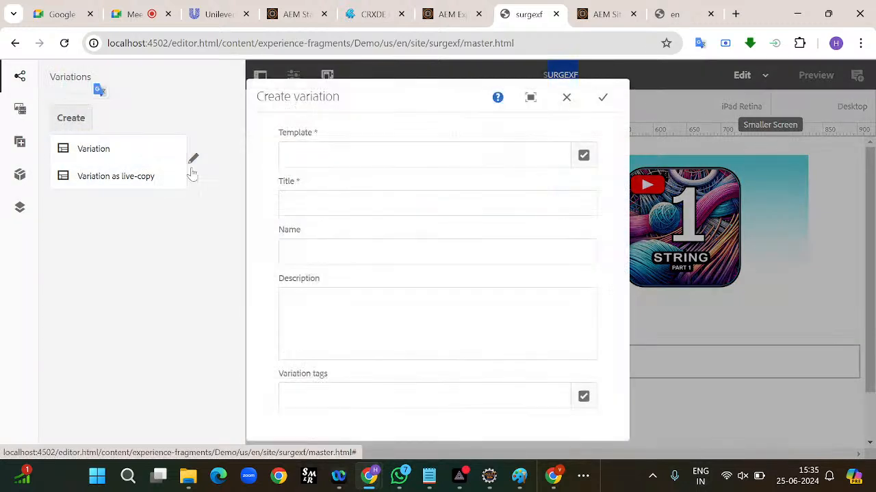
left_click(587, 160)
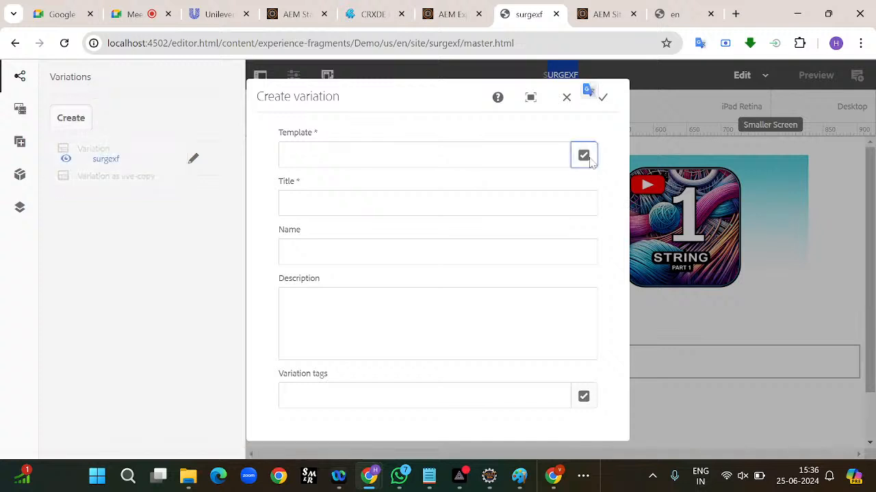
scroll(445, 287, "down", 3)
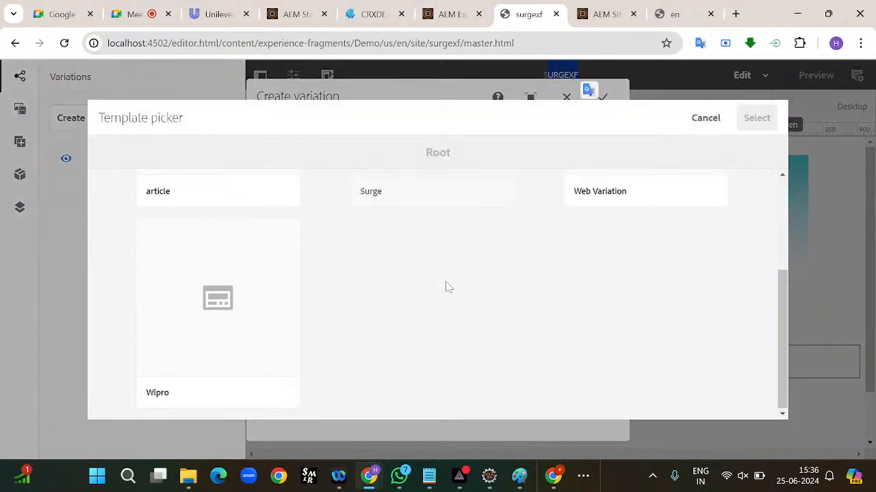
scroll(445, 287, "up", 3)
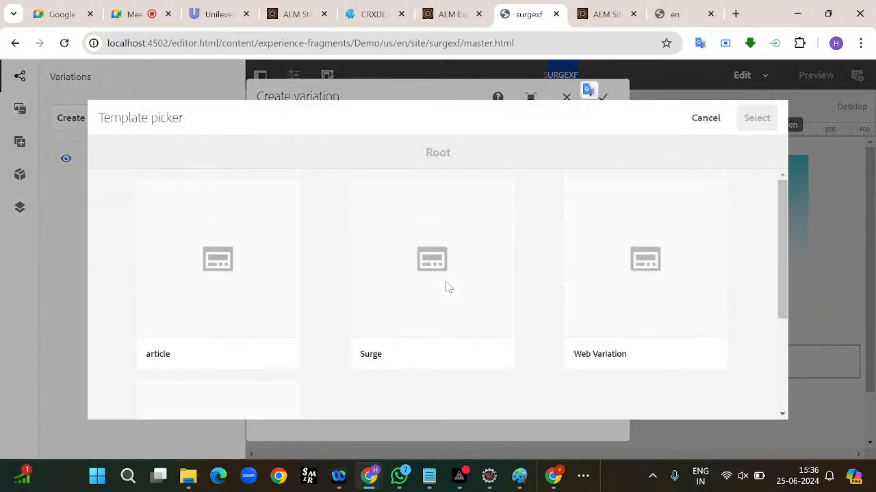
left_click(661, 286)
left_click(758, 123)
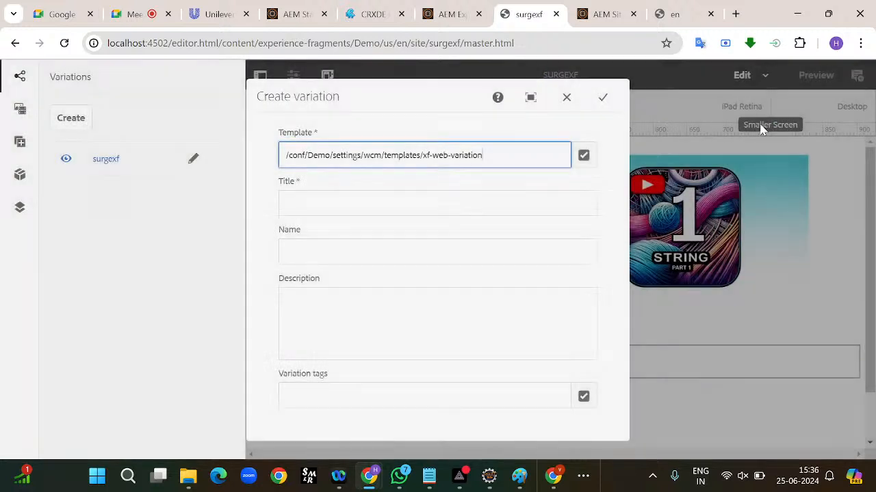
key("Tab")
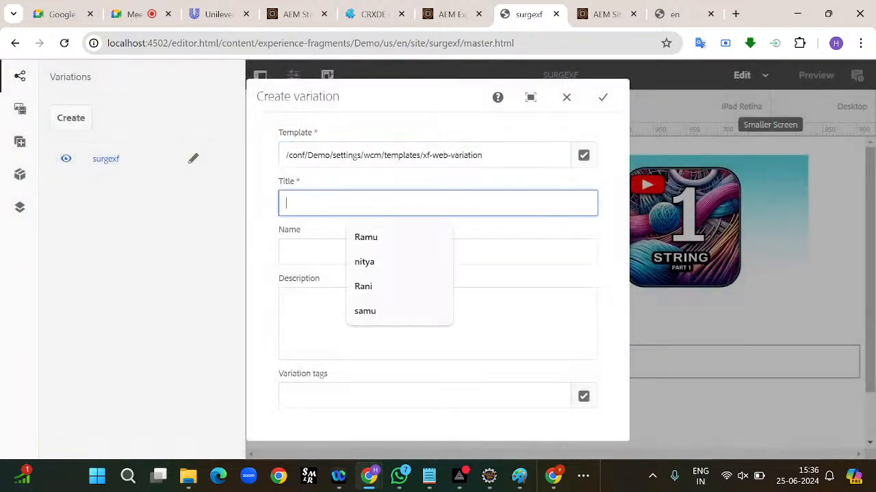
type("Rani")
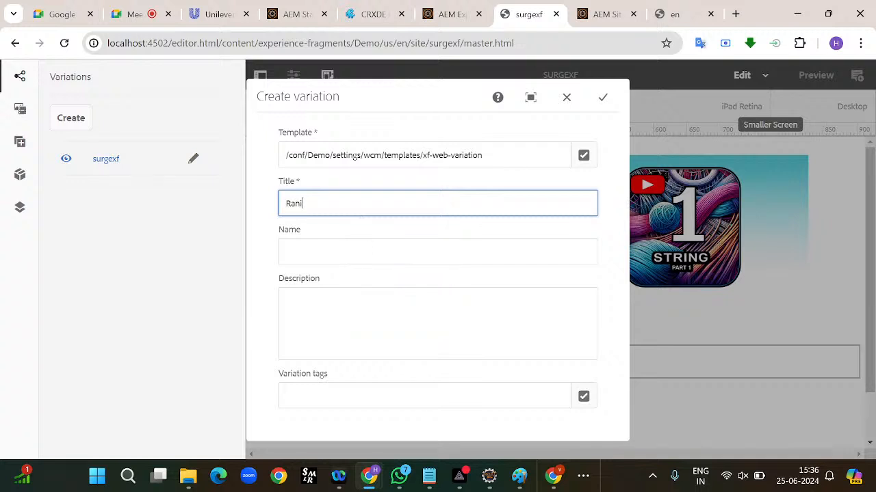
left_click(602, 98)
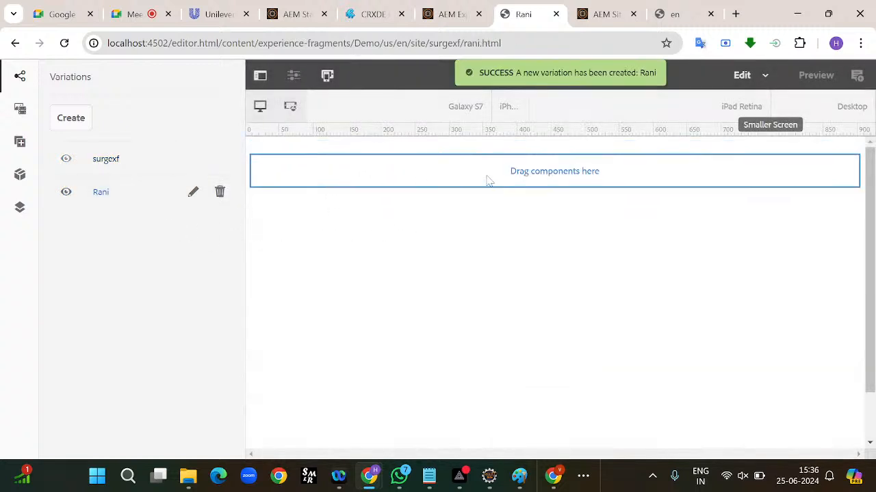
- Insert a Text component and an Image component below it in the Rani variation
left_click(489, 180)
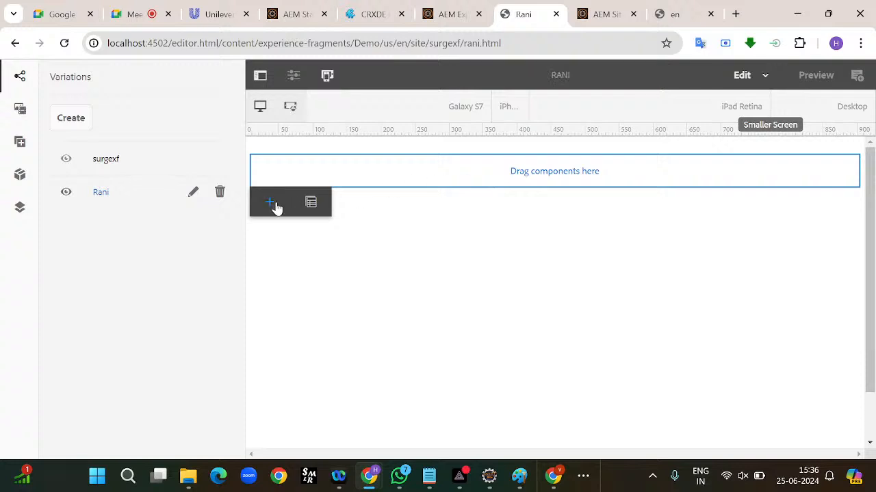
left_click(270, 203)
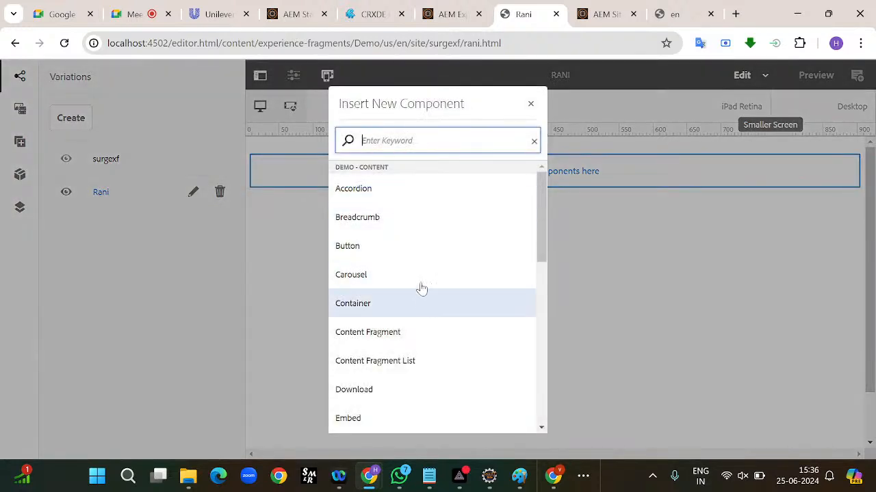
type("tex")
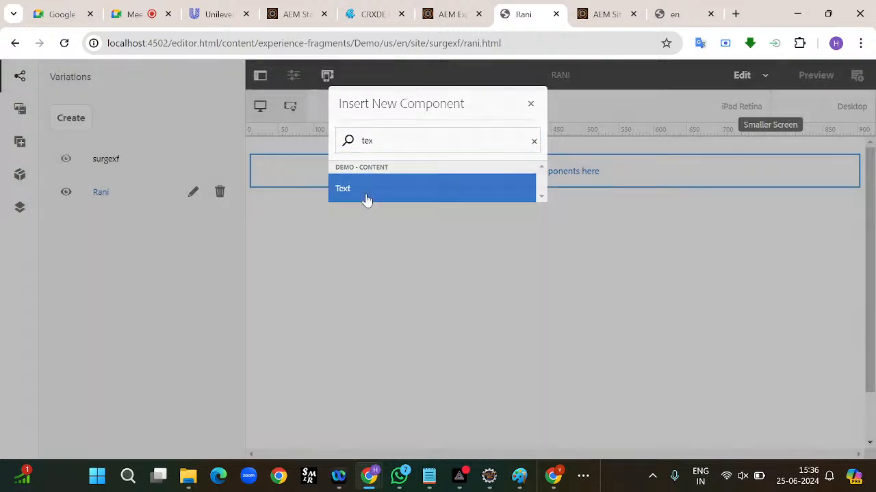
left_click(364, 198)
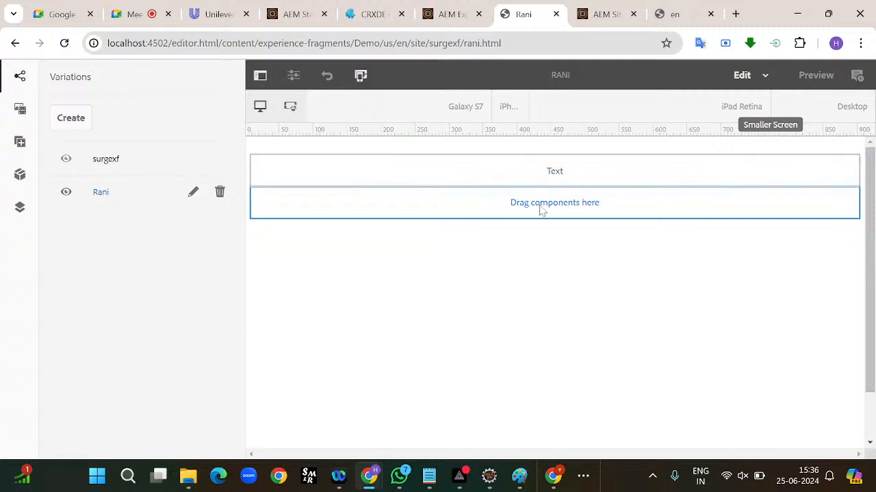
left_click(508, 212)
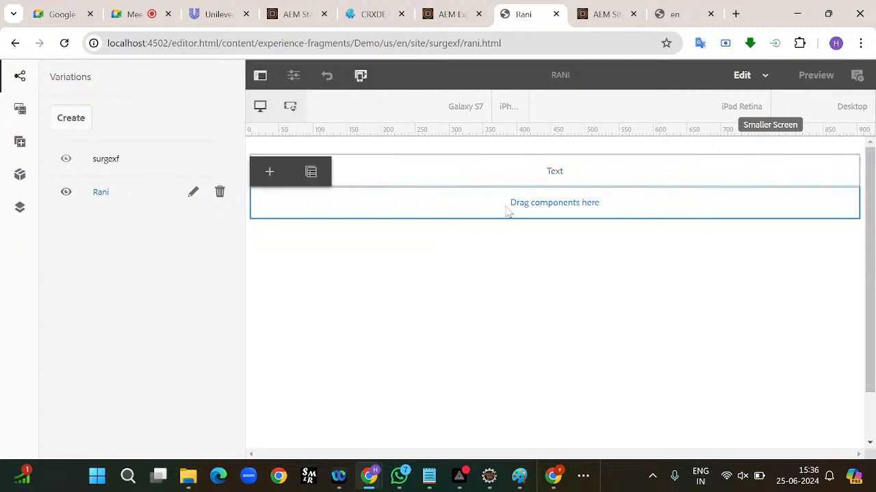
left_click(271, 172)
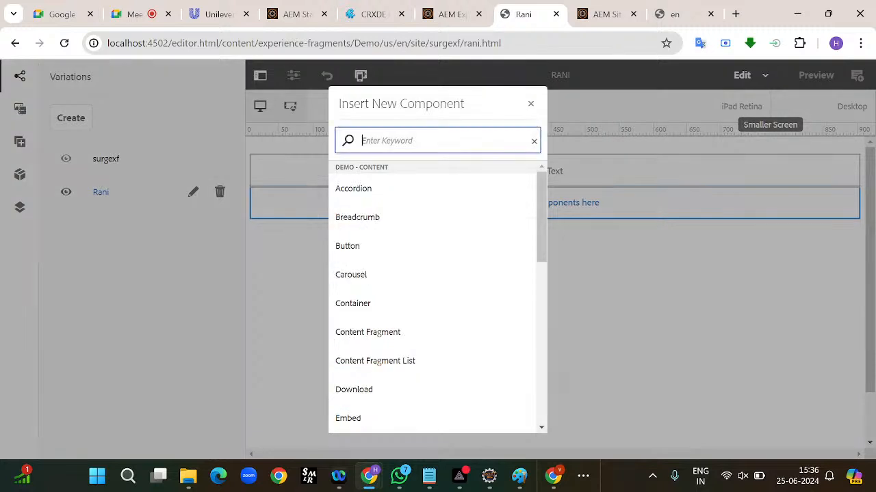
type("image")
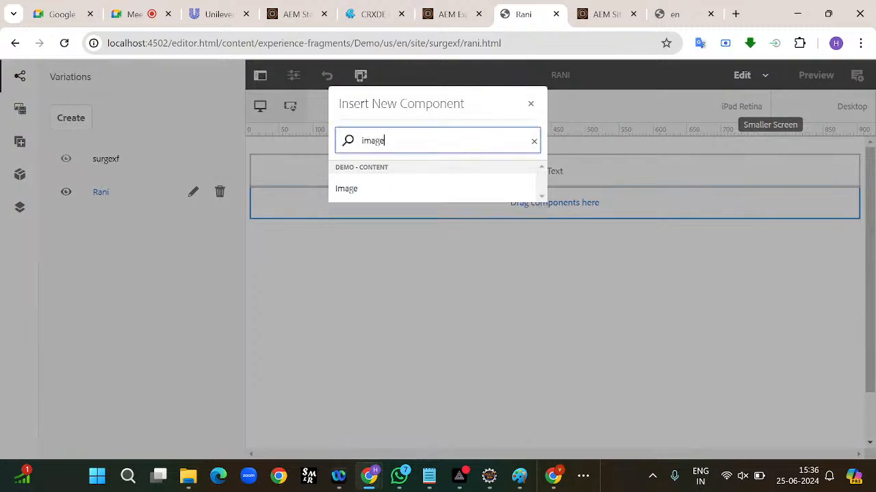
left_click(401, 191)
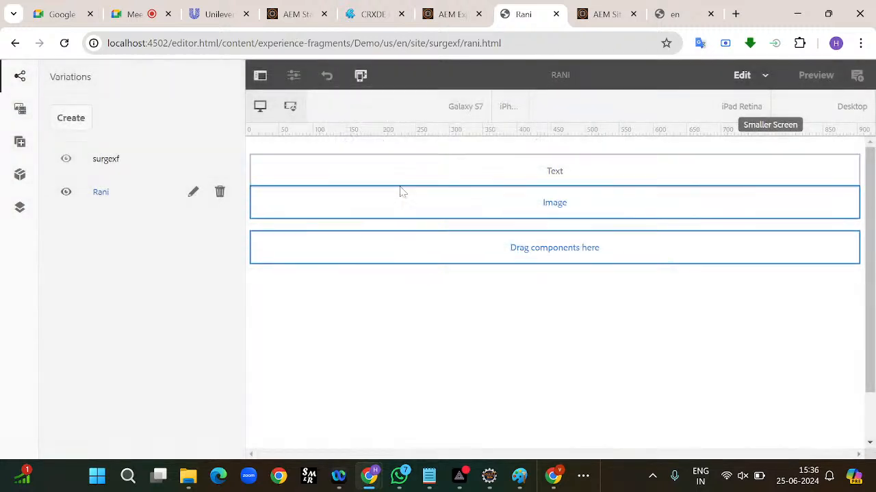
- In Layout mode, narrow the Text component to about a third of the width and place the Image component beside it, slightly over half wide
left_click(636, 183)
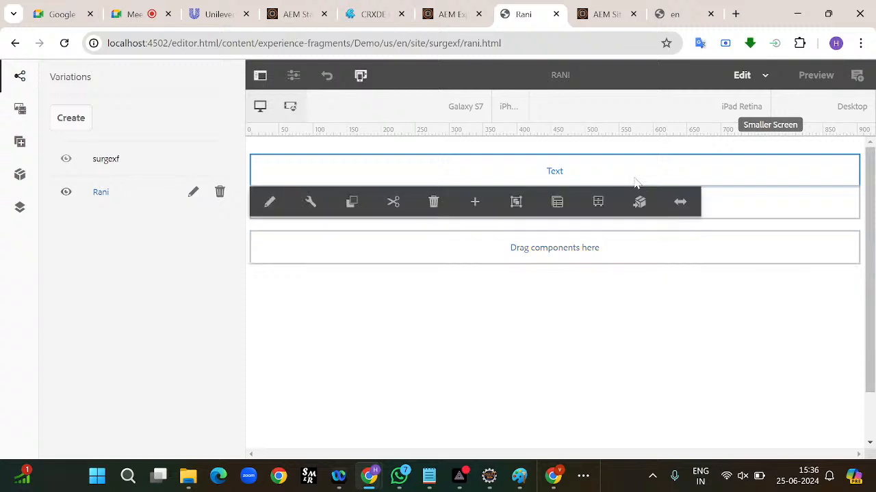
left_click(767, 78)
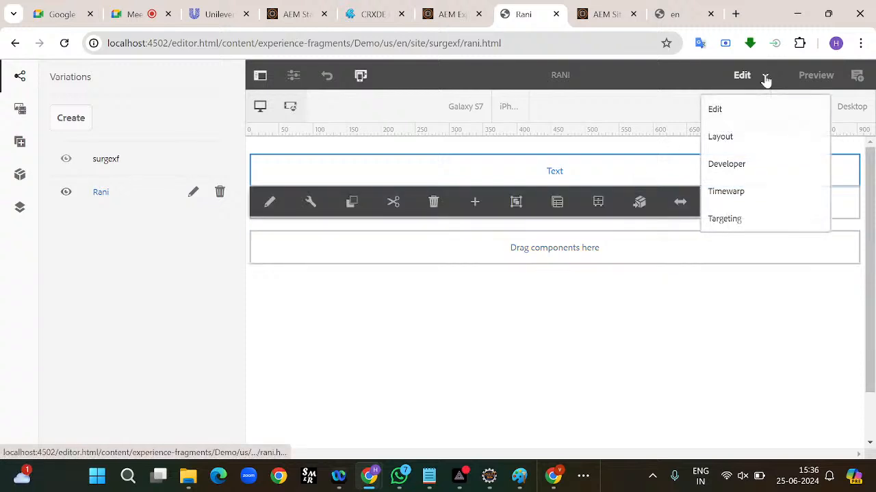
left_click(757, 141)
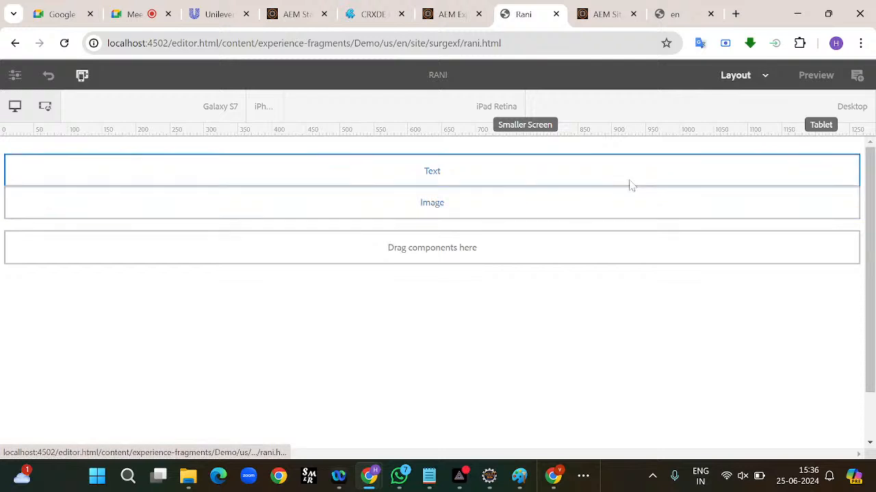
left_click(772, 178)
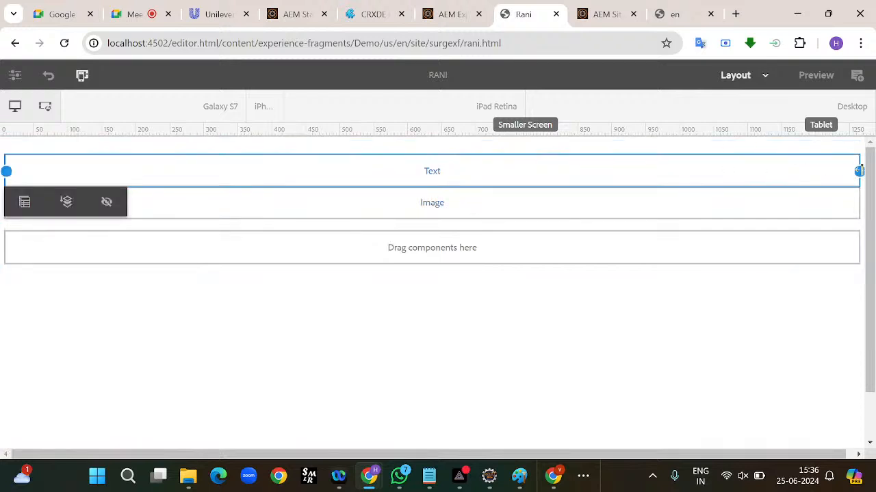
left_click_drag(860, 171, 278, 181)
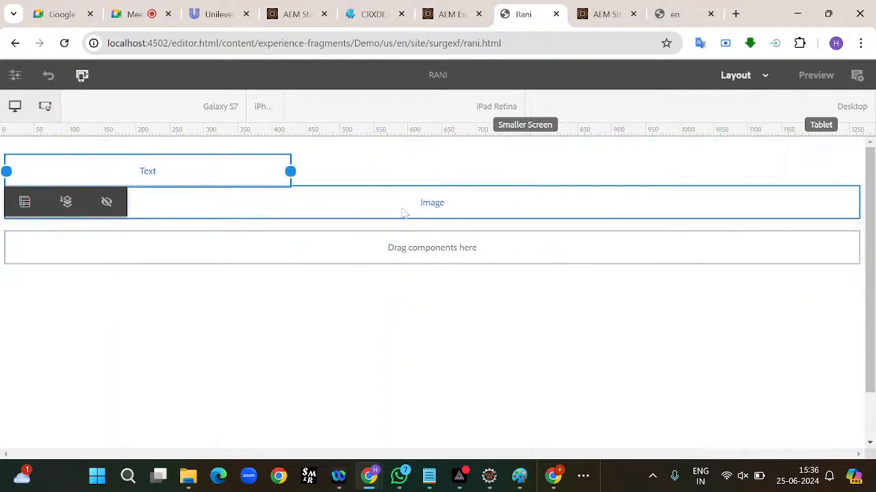
left_click(403, 214)
left_click_drag(7, 201, 373, 190)
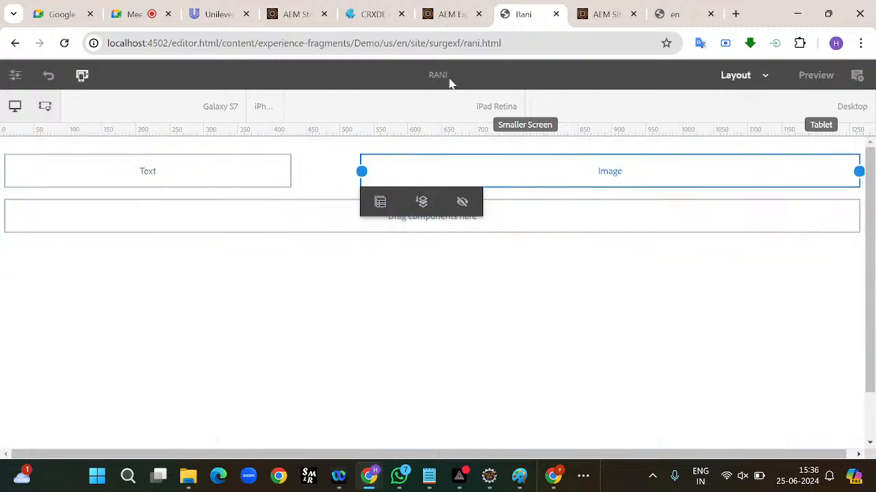
left_click(766, 77)
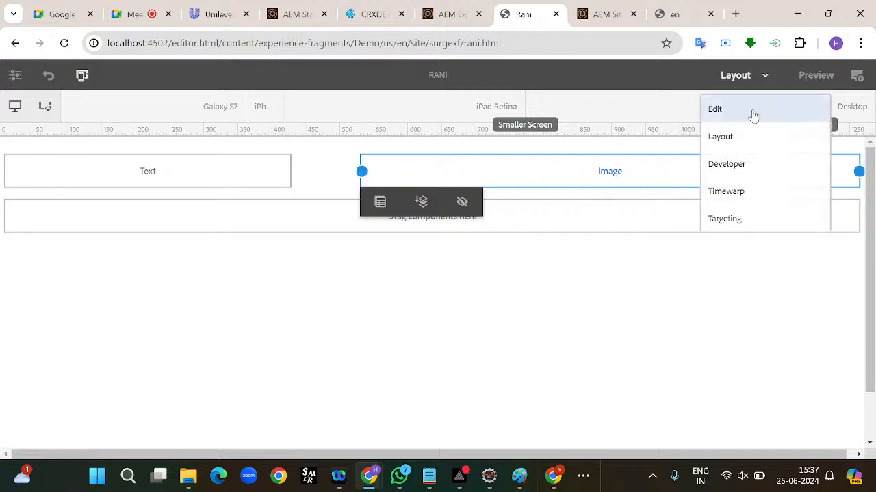
left_click(752, 113)
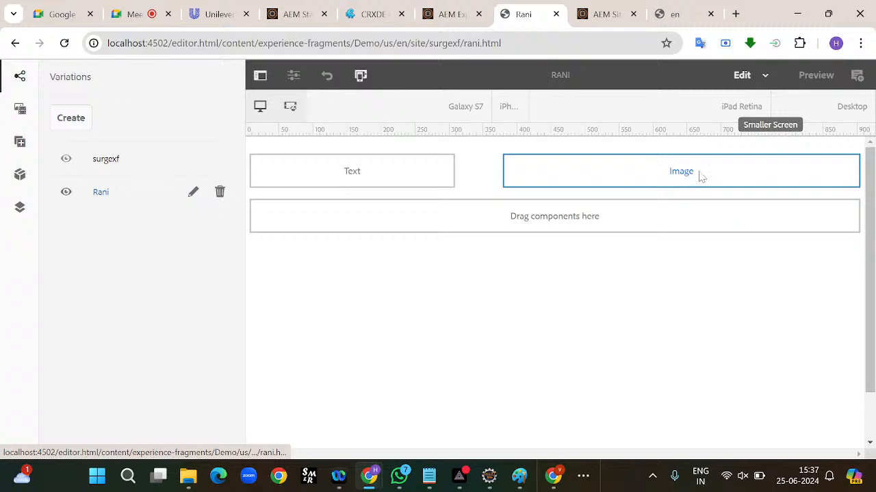
left_click(701, 177)
left_click(475, 206)
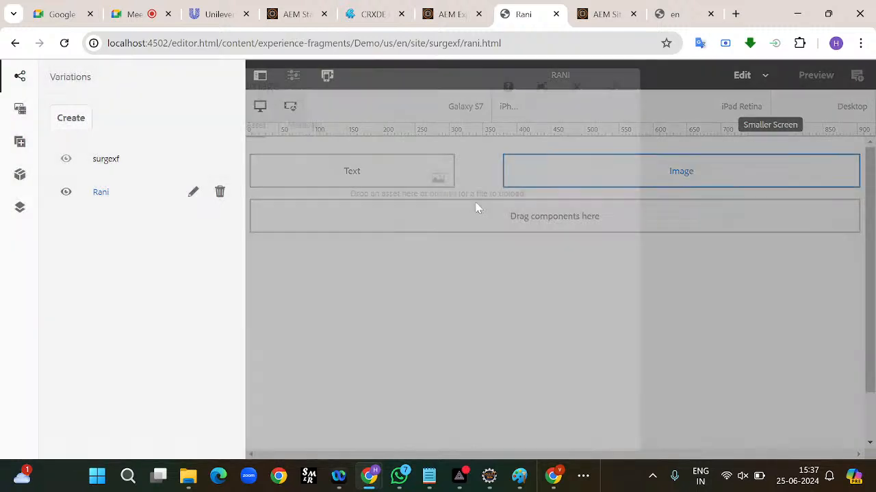
left_click(442, 194)
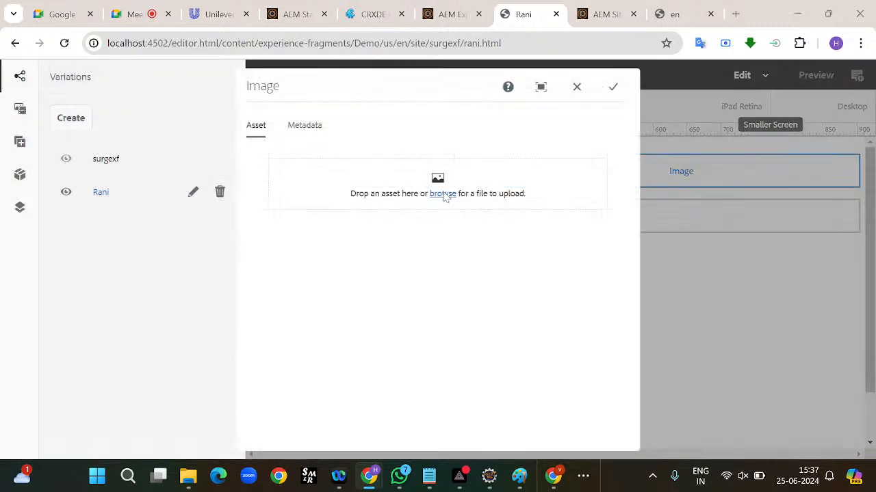
scroll(591, 233, "down", 10)
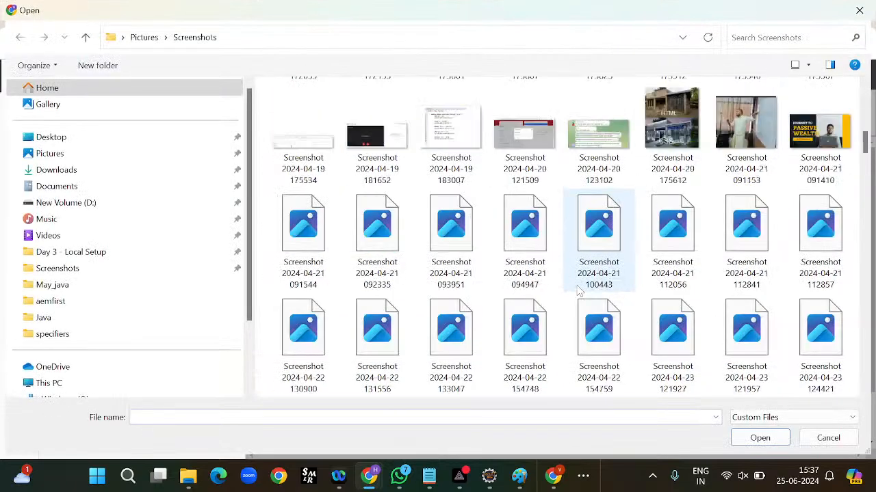
scroll(578, 291, "down", 15)
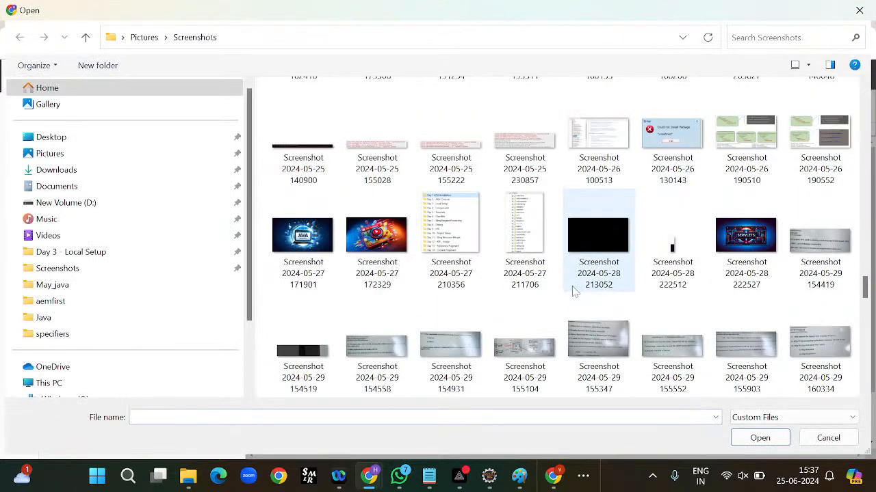
scroll(578, 291, "down", 15)
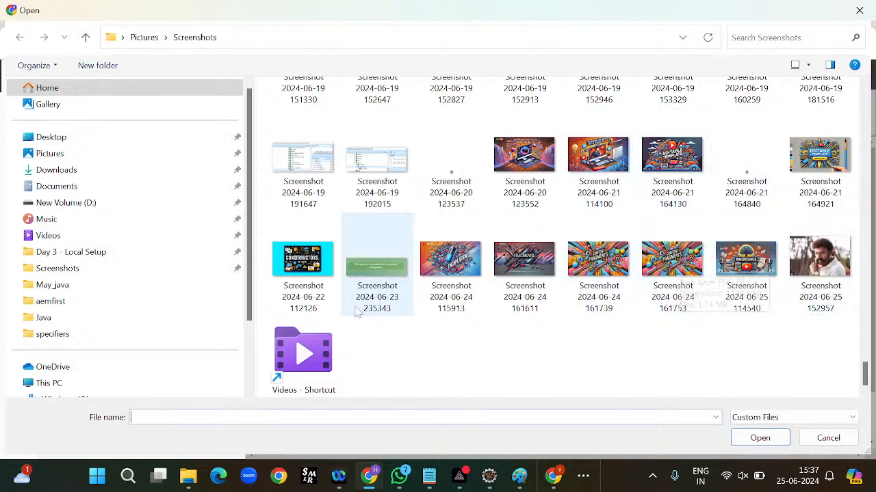
left_click(853, 284)
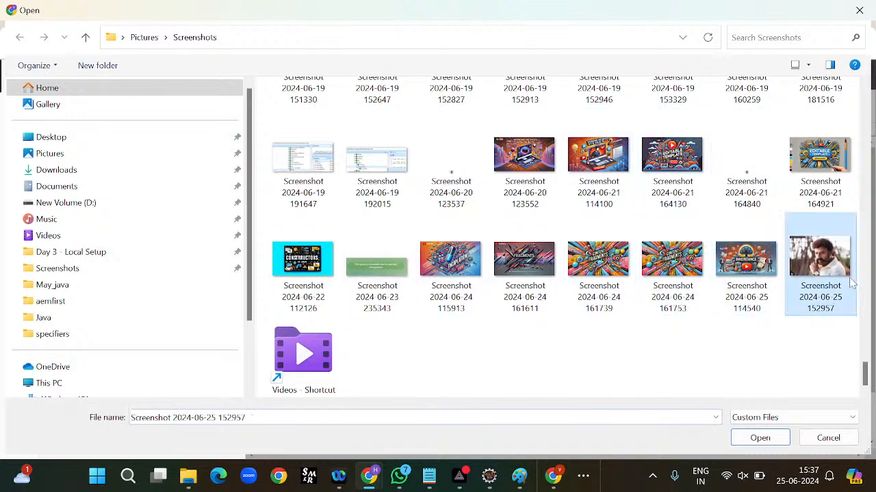
left_click(778, 436)
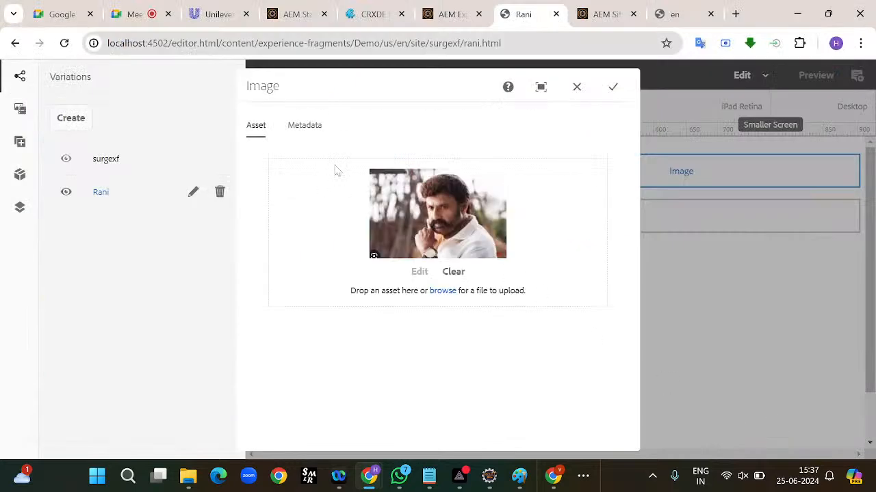
left_click(611, 86)
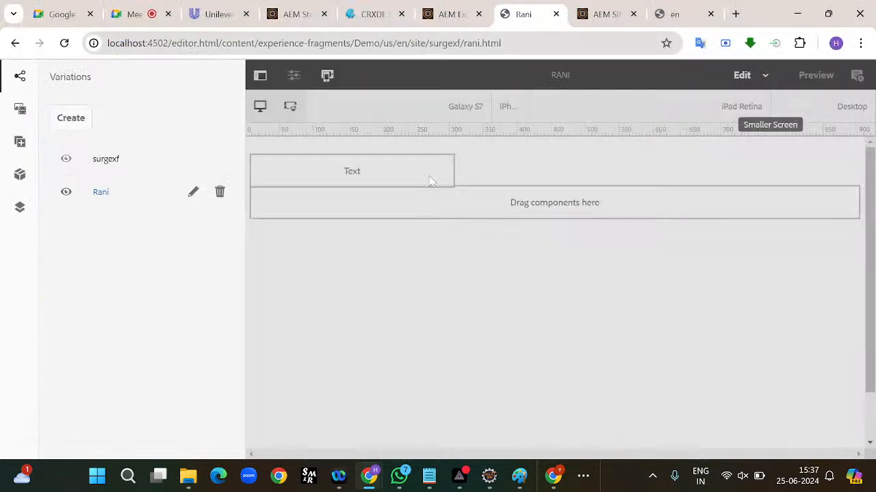
- Open the Rani variation's Text component for inline editing and enter text beginning with "Details about per"
left_click(345, 184)
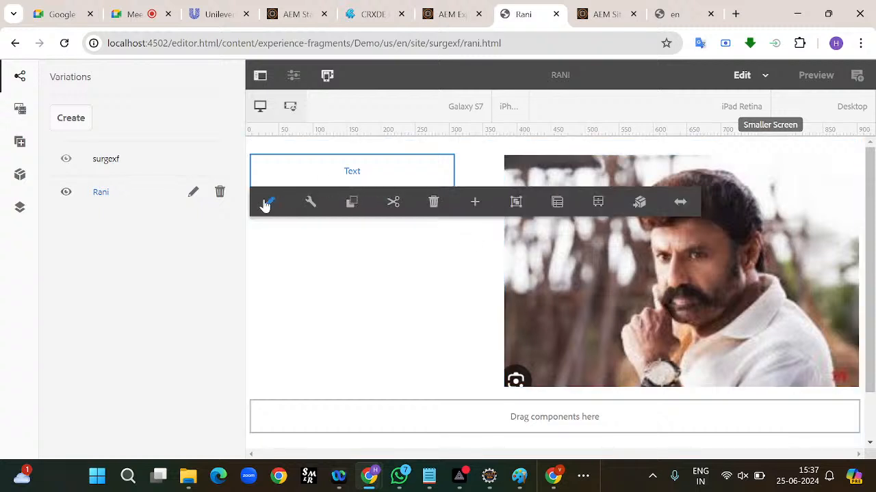
left_click(269, 202)
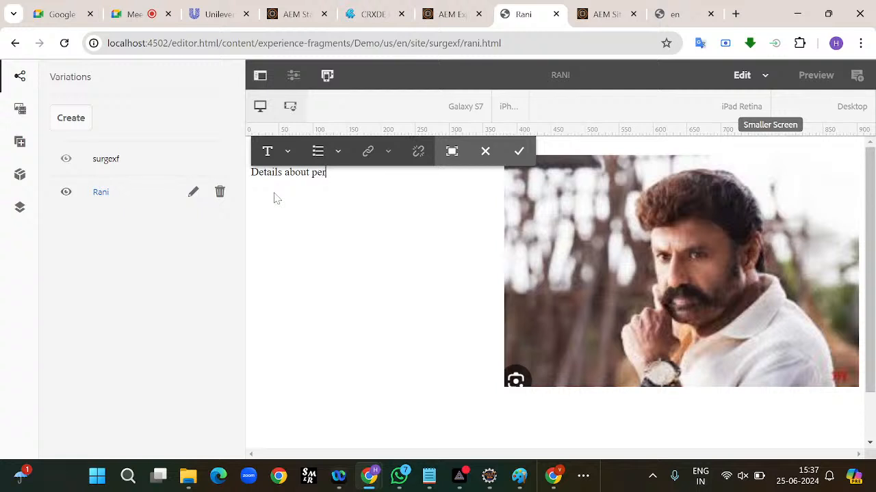
scroll(635, 333, "down", 1)
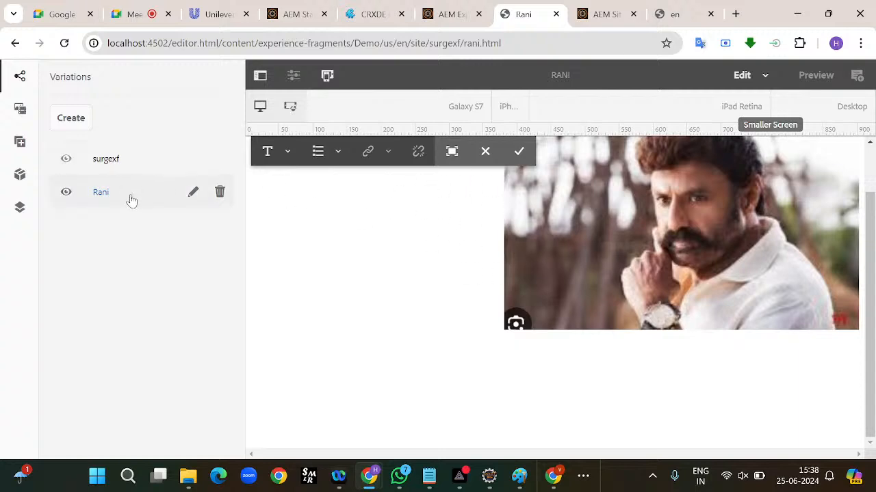
- On the Demo en page, insert a second Experience Fragment component below the existing surgexf fragment
left_click(698, 15)
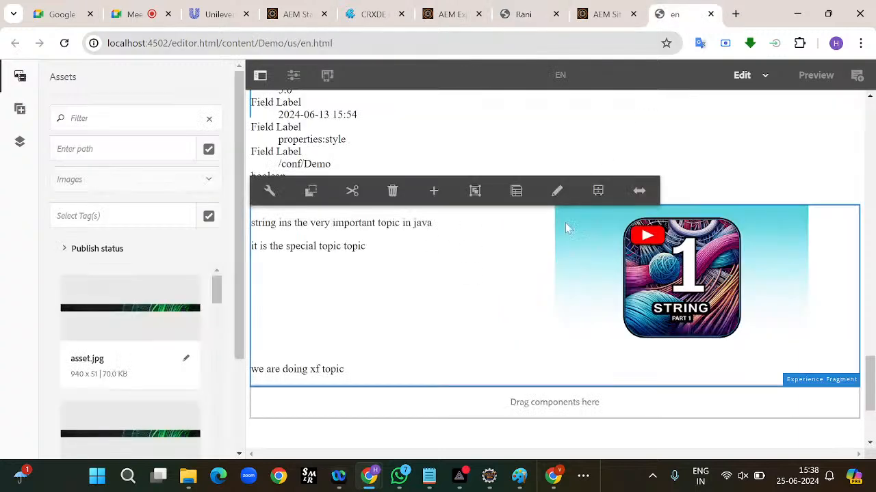
scroll(555, 273, "down", 4)
left_click(531, 249)
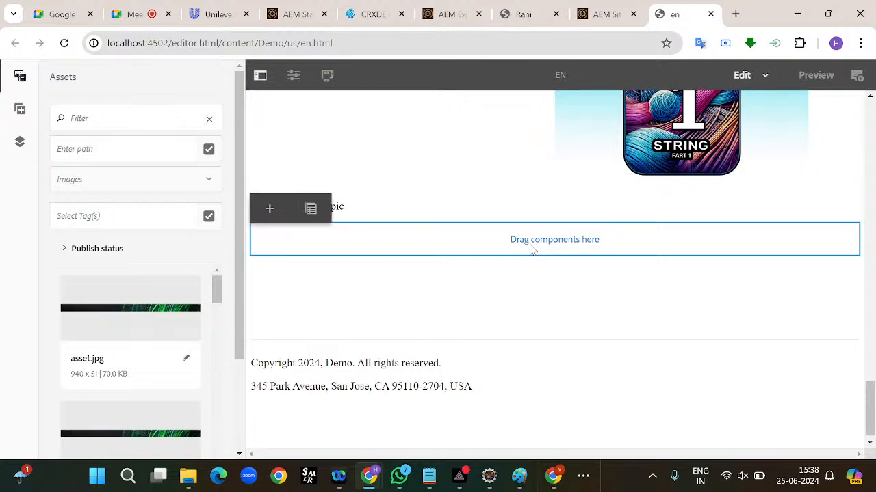
left_click(273, 210)
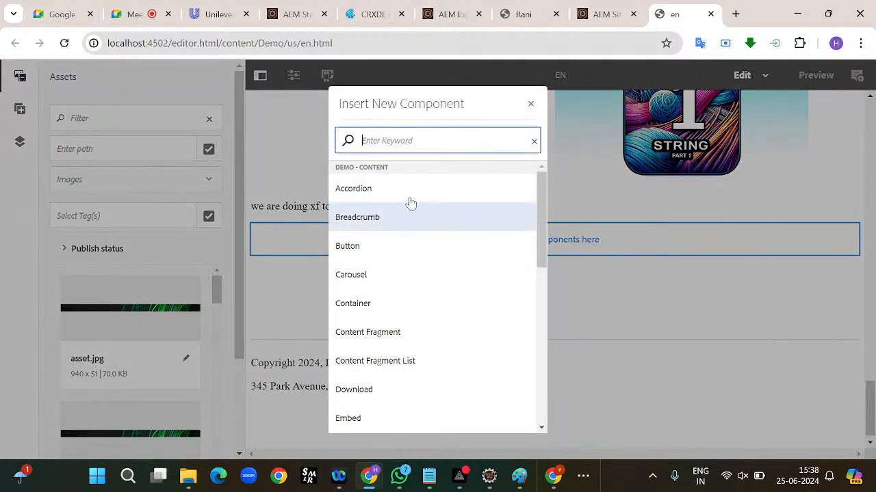
type("ex")
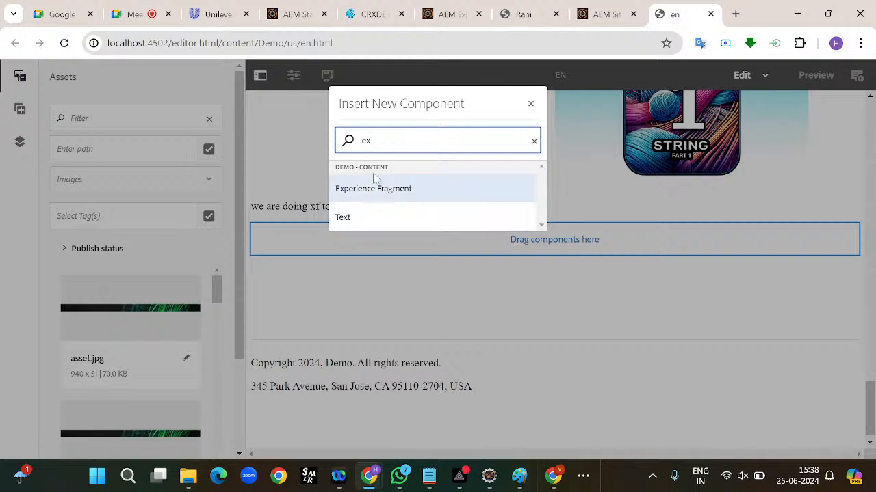
left_click(375, 197)
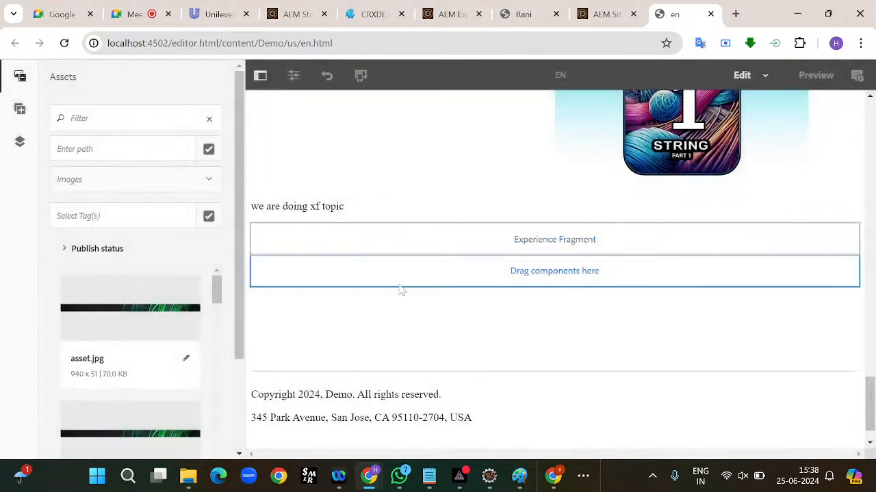
- Set the new Experience Fragment component's variation to /content/experience-fragments/Demo/us/en/site/surgexf/rani
left_click(349, 252)
left_click(276, 214)
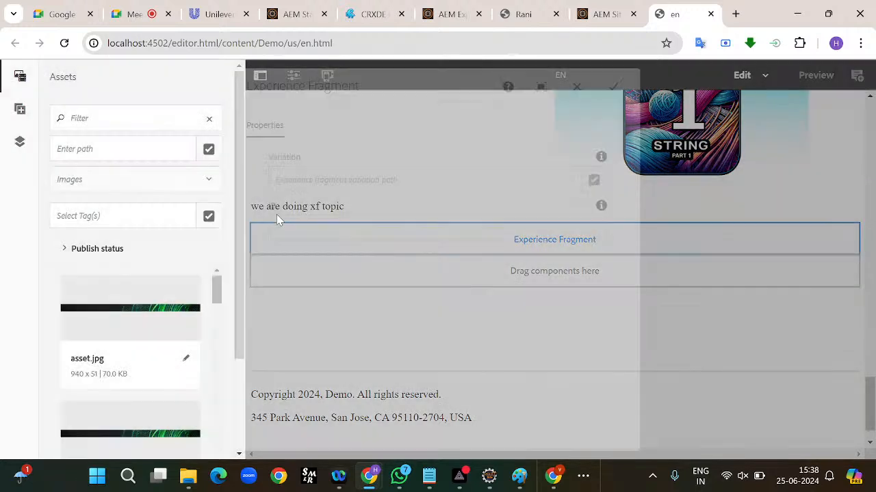
left_click(593, 182)
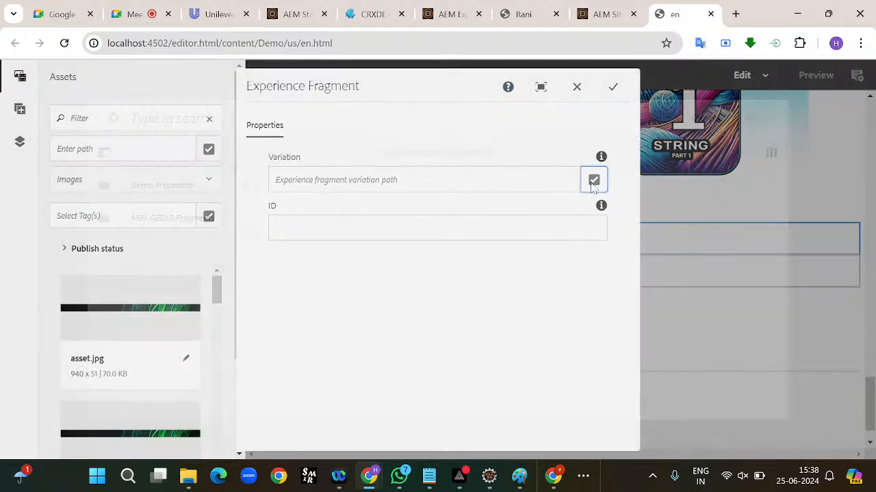
left_click(238, 195)
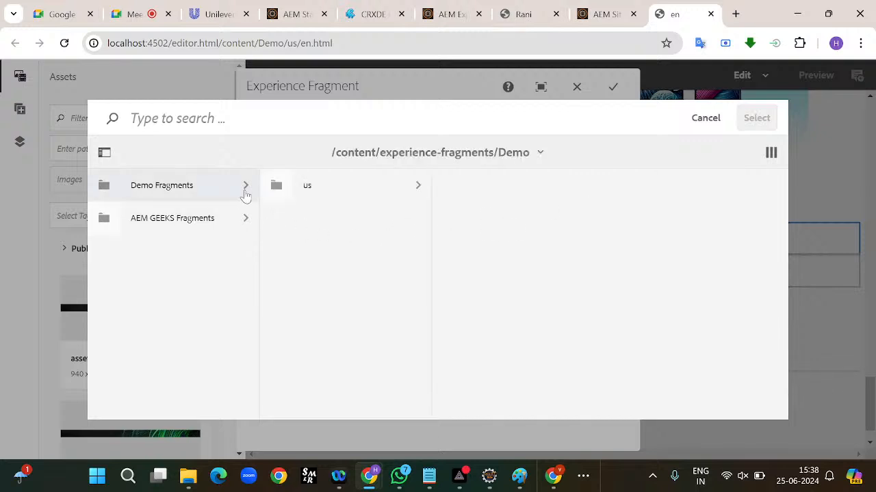
left_click(418, 195)
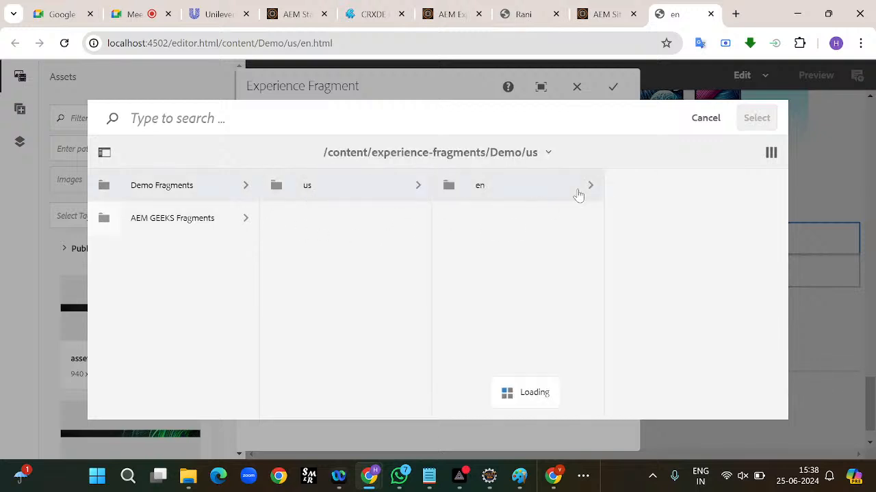
left_click(578, 195)
left_click(715, 198)
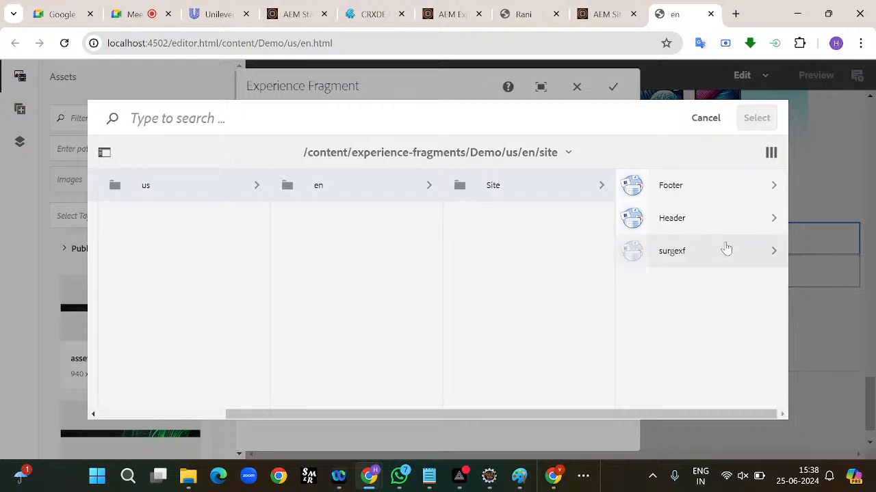
left_click(738, 253)
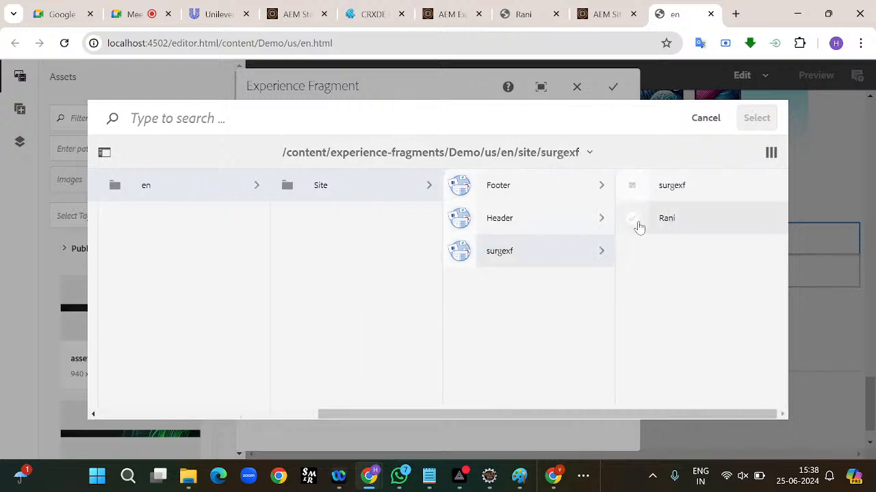
left_click(636, 224)
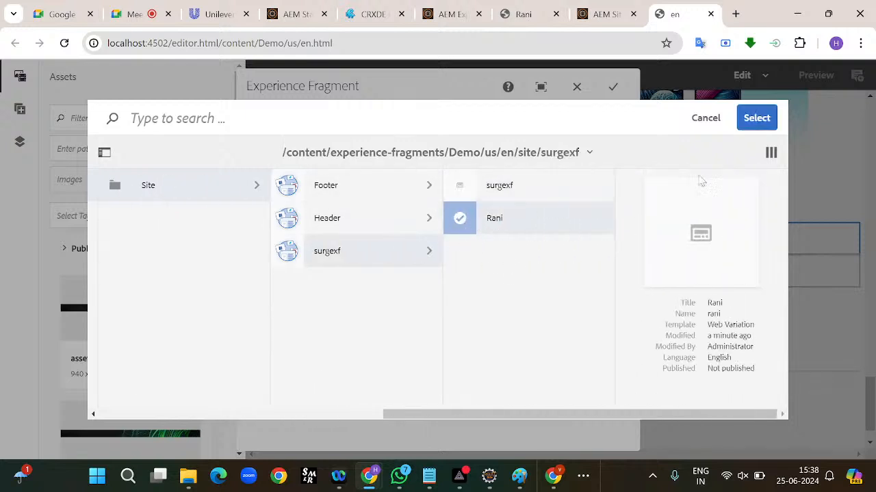
left_click(756, 118)
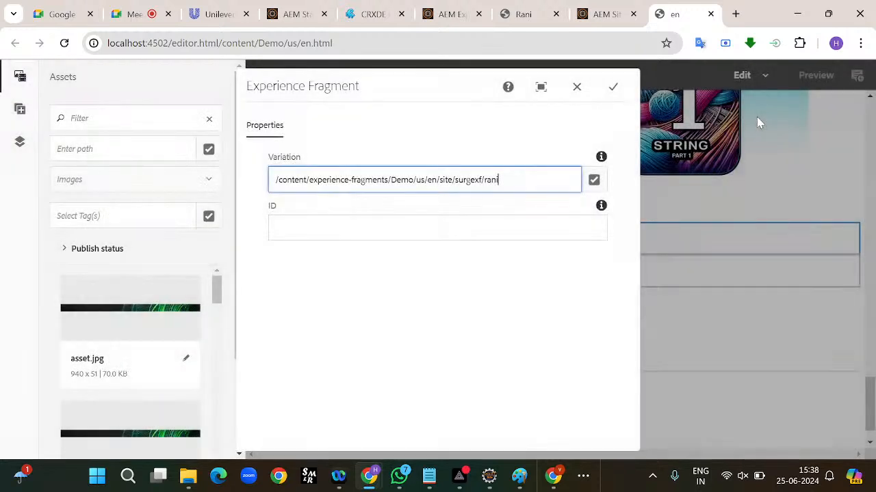
left_click(614, 89)
- Check how the surgexf and Rani variations are displayed on the en page
scroll(593, 335, "down", 3)
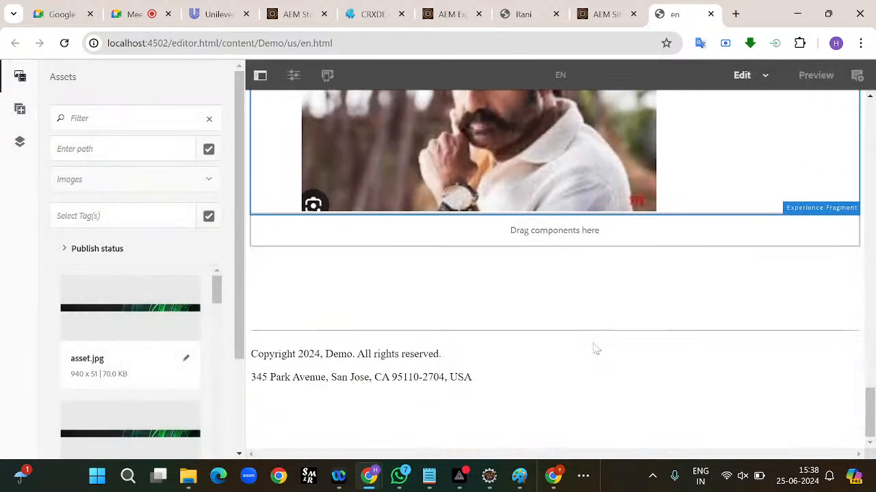
scroll(593, 342, "up", 6)
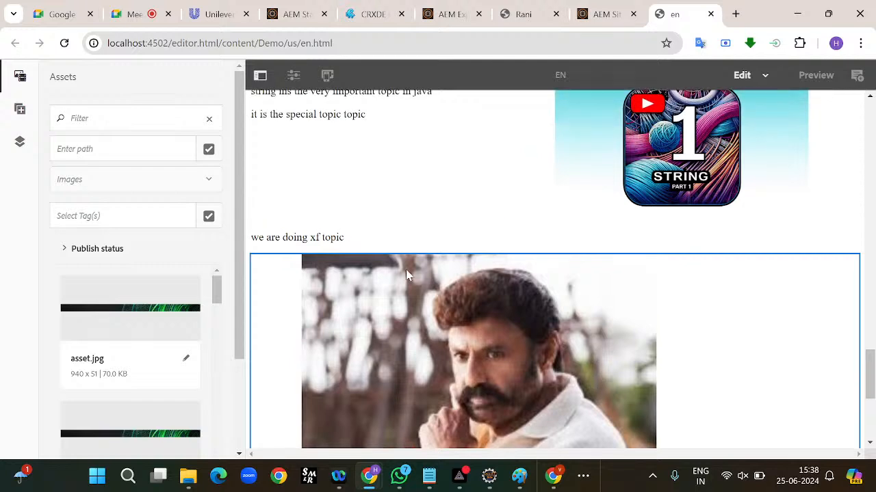
scroll(595, 355, "down", 5)
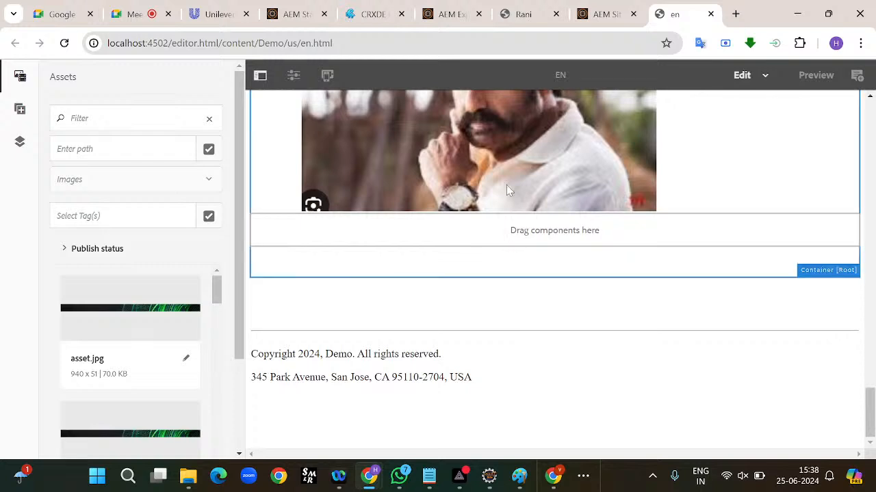
scroll(506, 184, "up", 5)
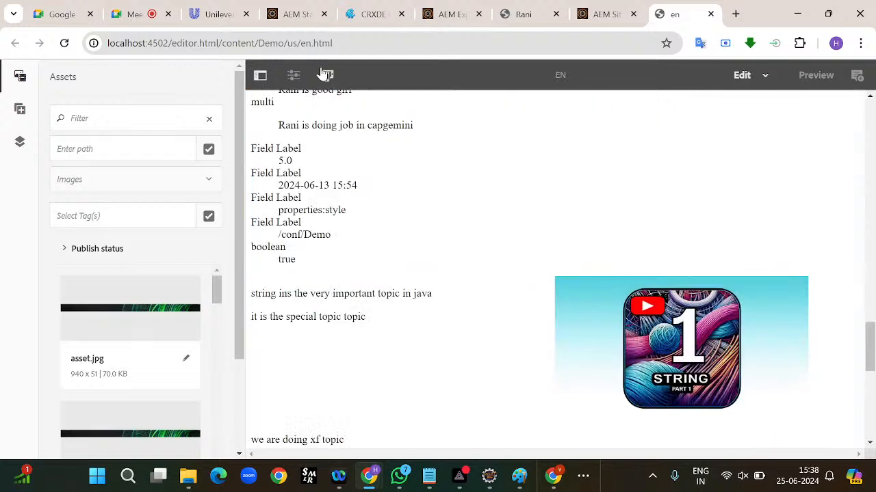
- Switch to the Unilever website and look through its homepage sections as examples of reusable content
left_click(212, 17)
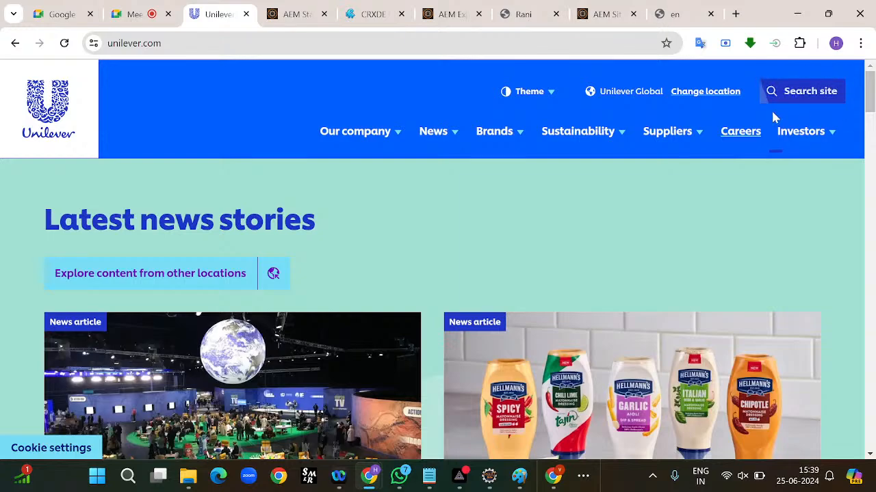
scroll(600, 221, "down", 5)
scroll(600, 220, "down", 10)
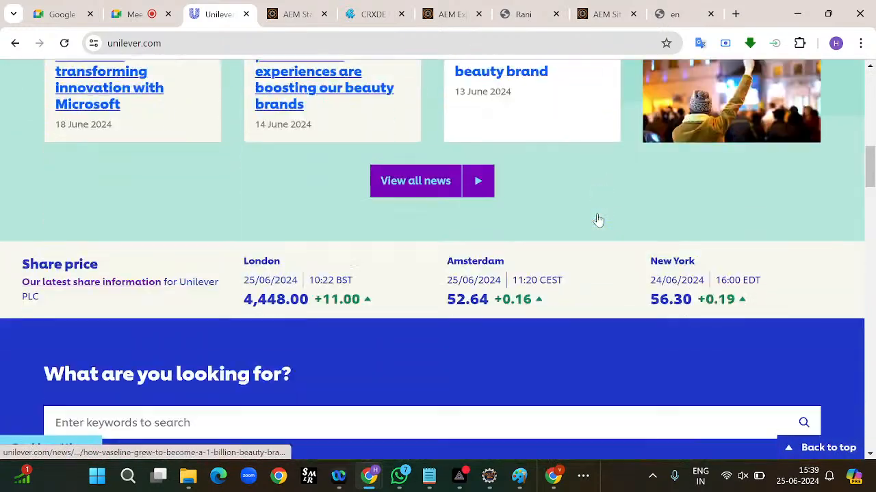
scroll(600, 221, "down", 3)
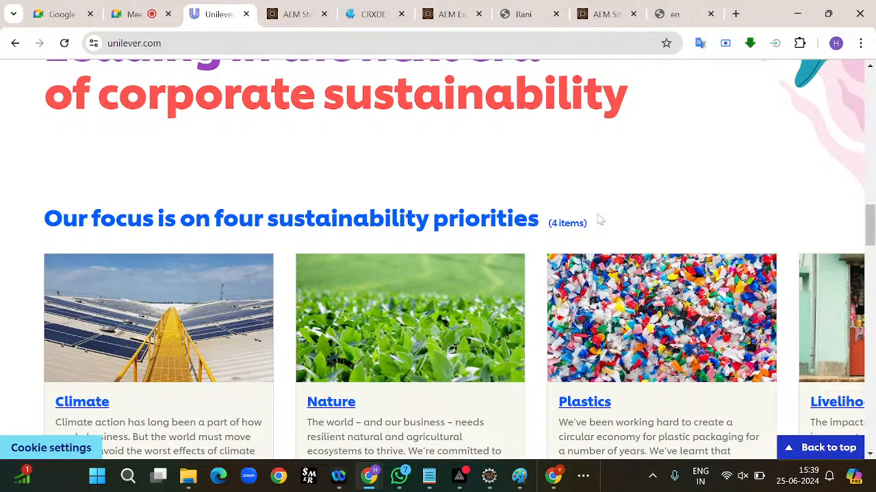
scroll(598, 218, "down", 12)
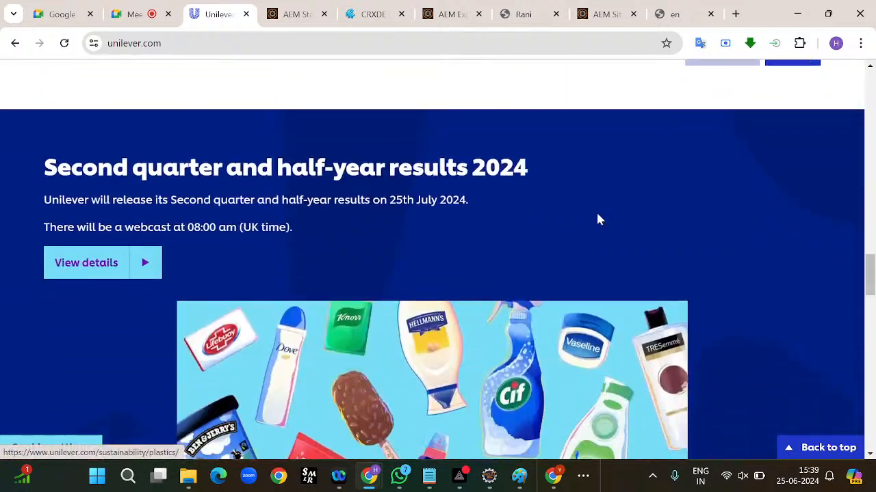
scroll(598, 217, "down", 4)
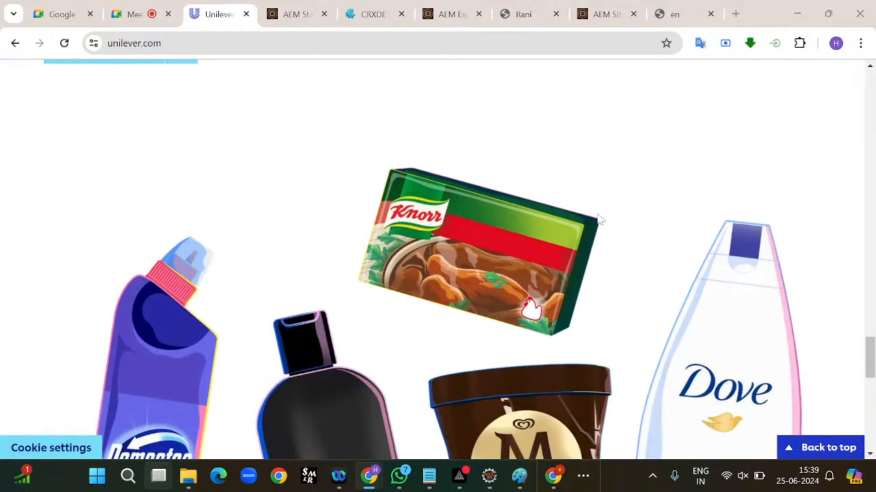
key("super+Tab")
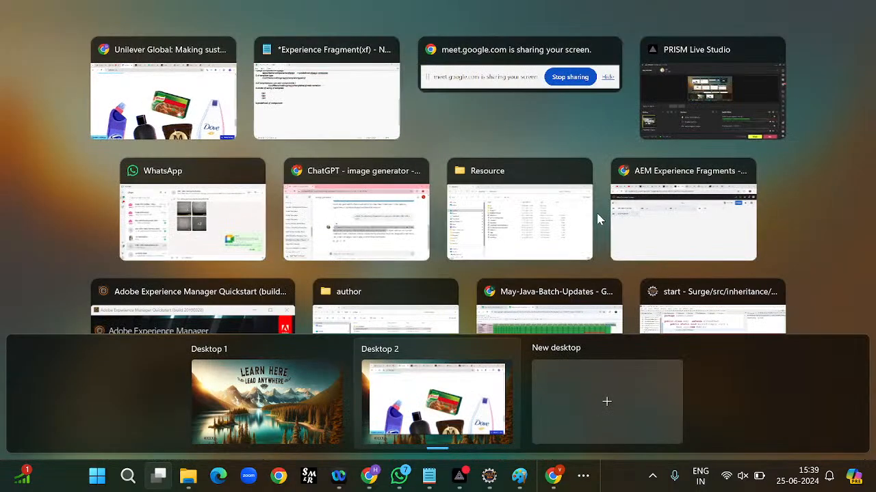
left_click(234, 129)
scroll(397, 250, "down", 20)
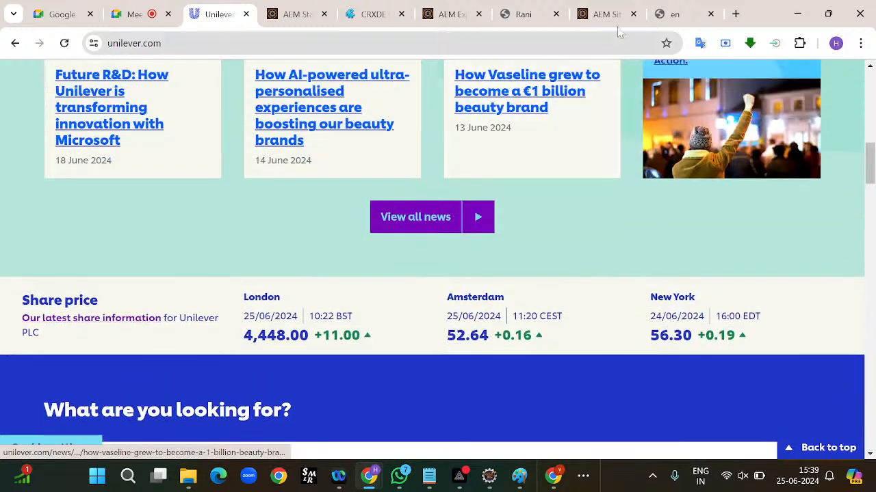
- Review the experience fragments on the Demo en page and the text and image in the Rani variation's editor
left_click(688, 15)
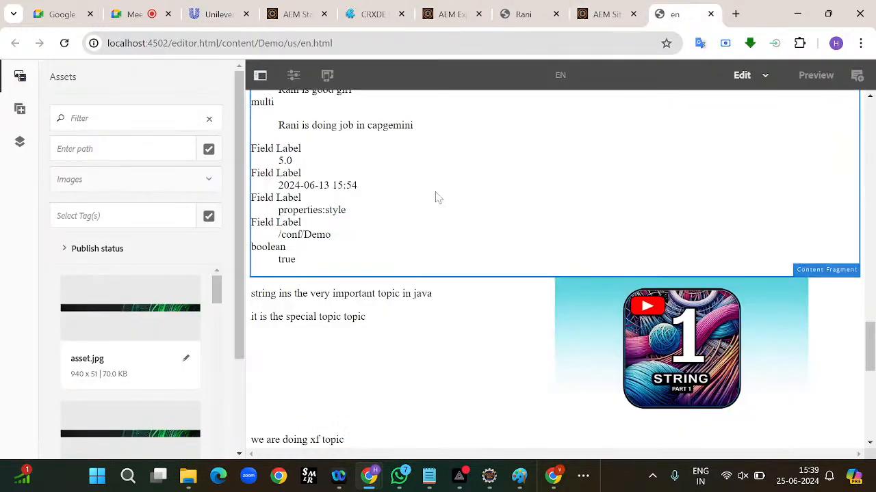
scroll(448, 307, "down", 7)
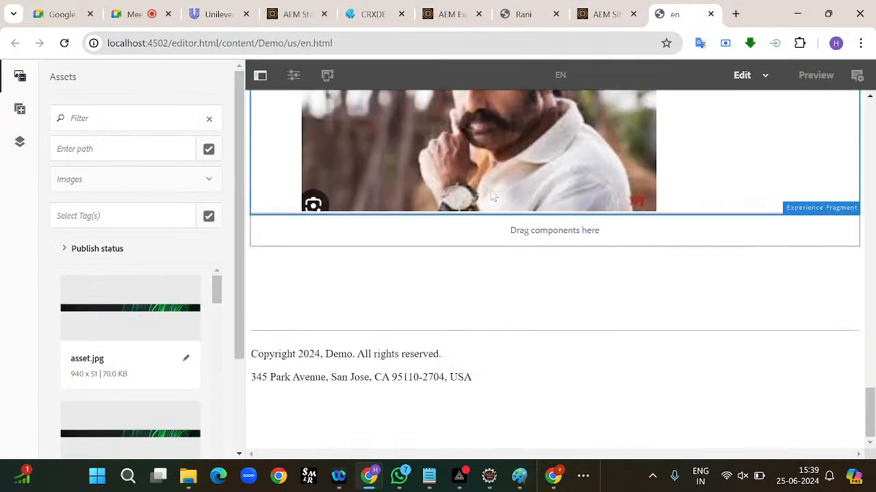
scroll(495, 178, "up", 3)
left_click(527, 15)
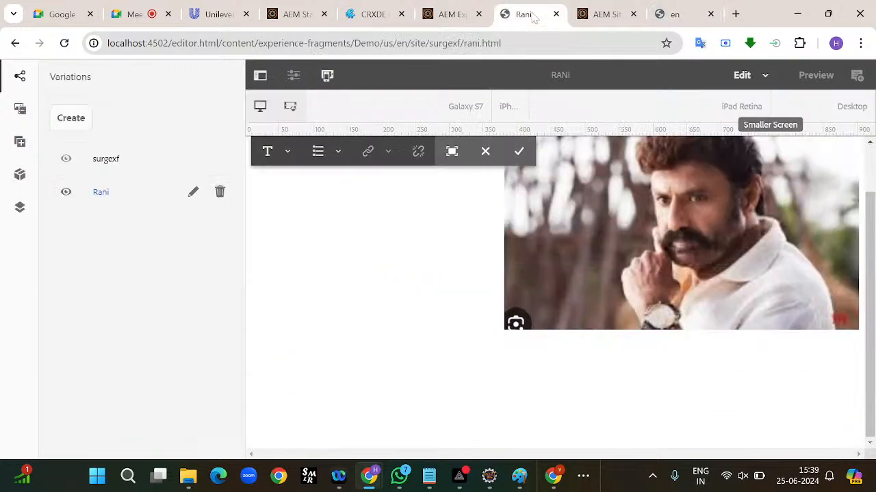
scroll(559, 256, "up", 1)
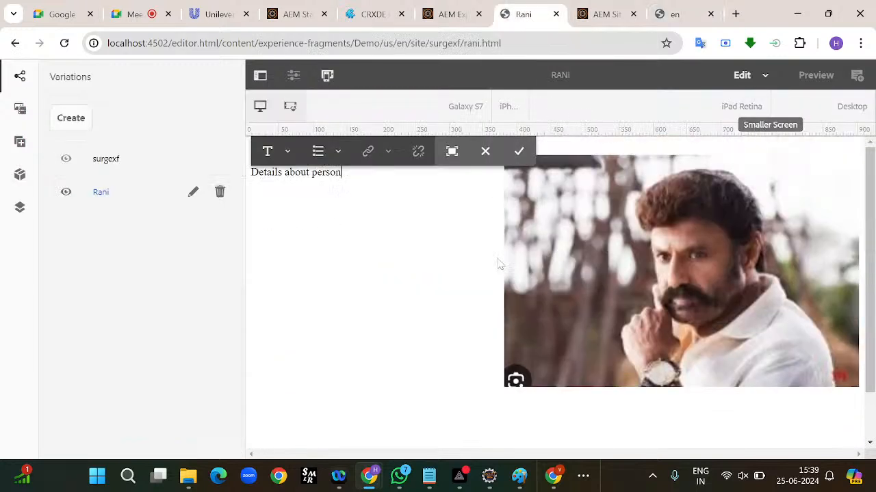
scroll(587, 226, "down", 1)
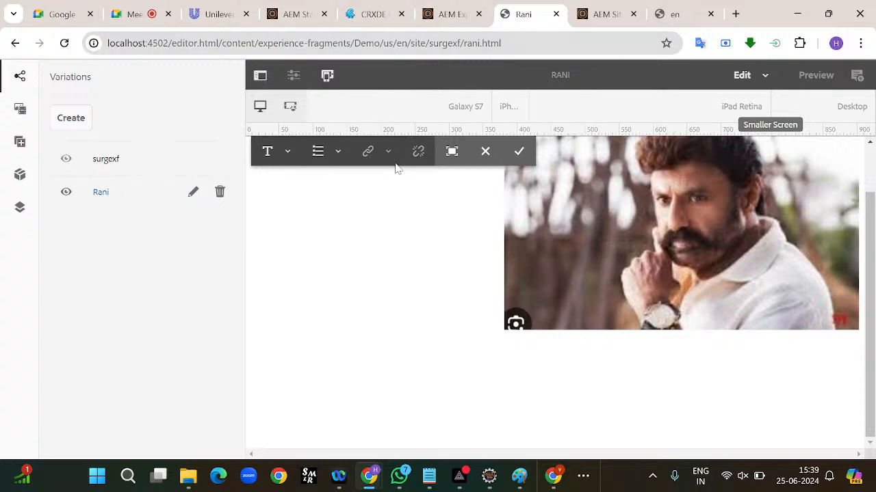
- Return to the Unilever website and examine its homepage sections and shared header as examples of reusable content
left_click(373, 19)
left_click(219, 14)
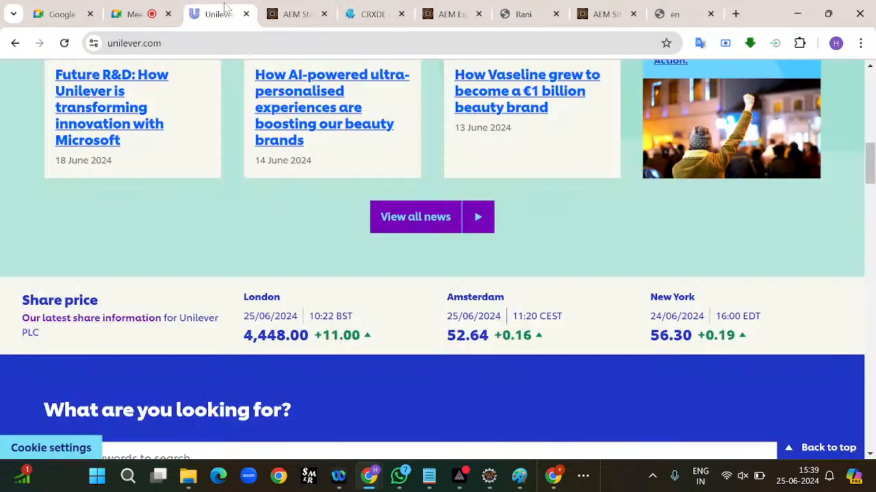
scroll(458, 223, "up", 2)
scroll(459, 224, "down", 20)
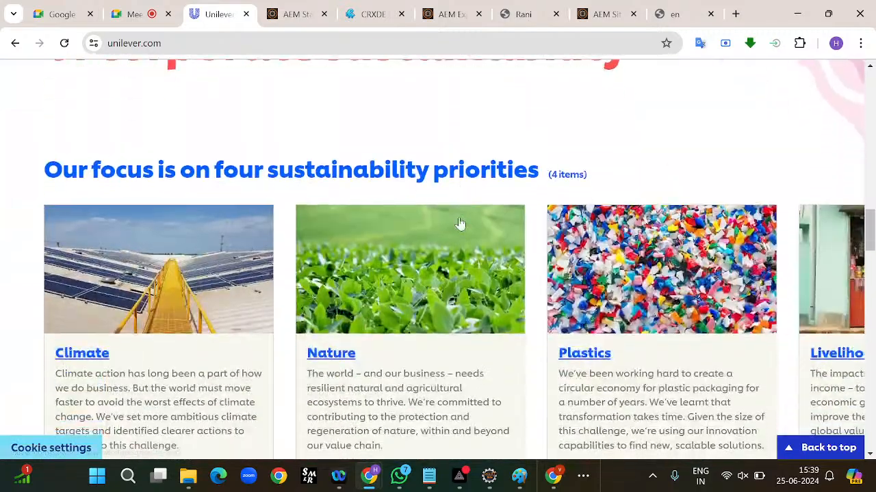
scroll(460, 223, "up", 4)
scroll(460, 223, "up", 15)
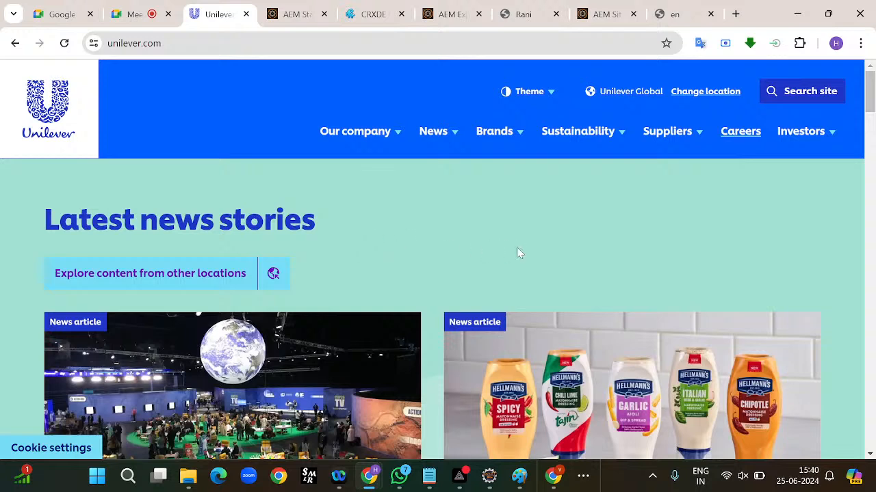
scroll(518, 253, "down", 2)
scroll(517, 253, "up", 2)
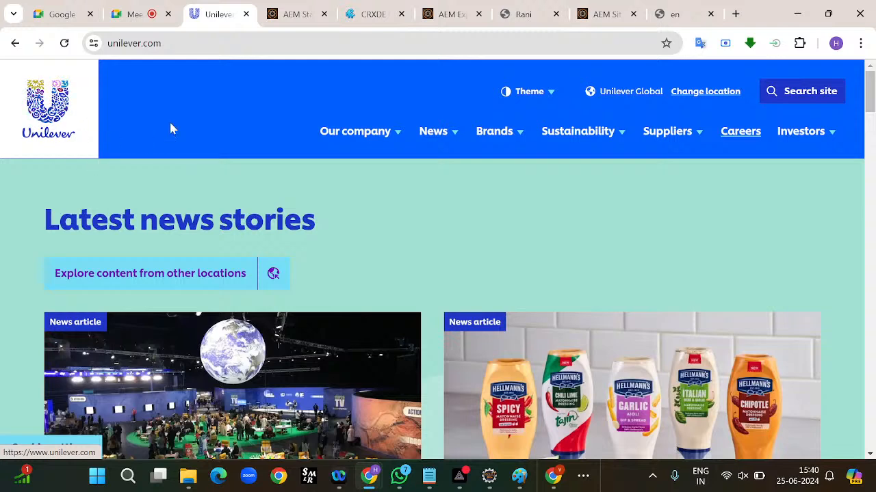
scroll(182, 132, "down", 1)
scroll(182, 132, "up", 1)
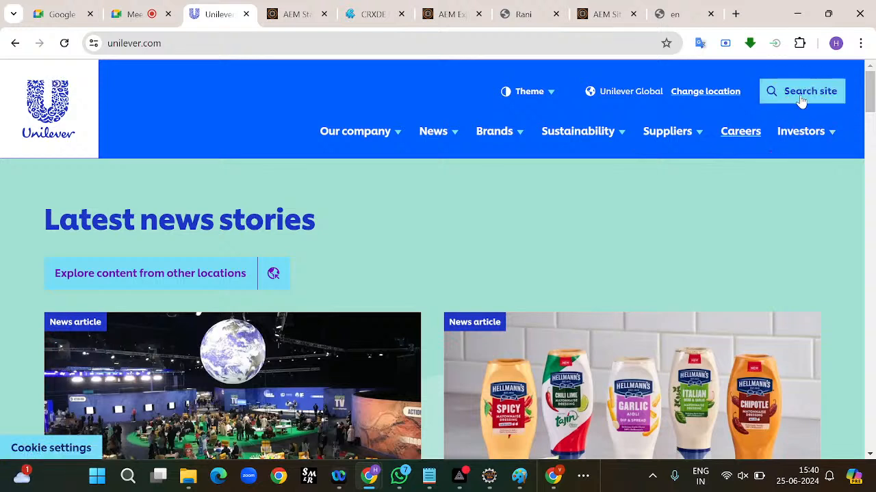
mouse_move(495, 108)
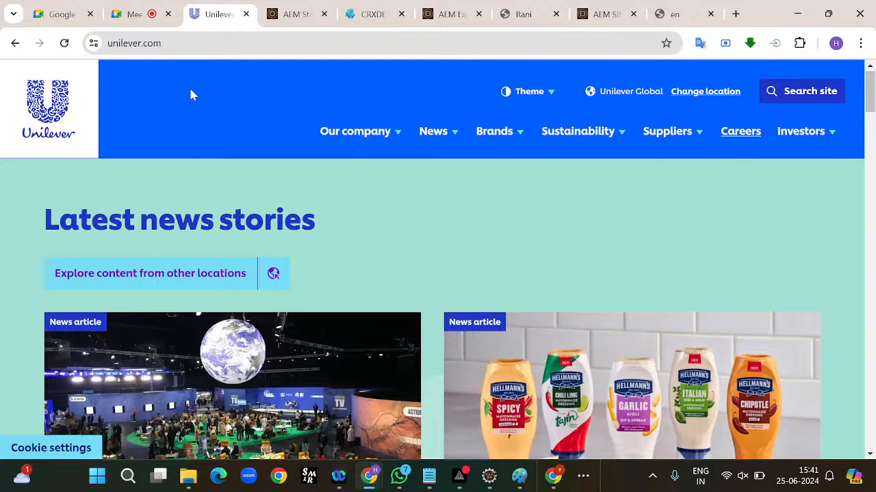
scroll(191, 95, "down", 2)
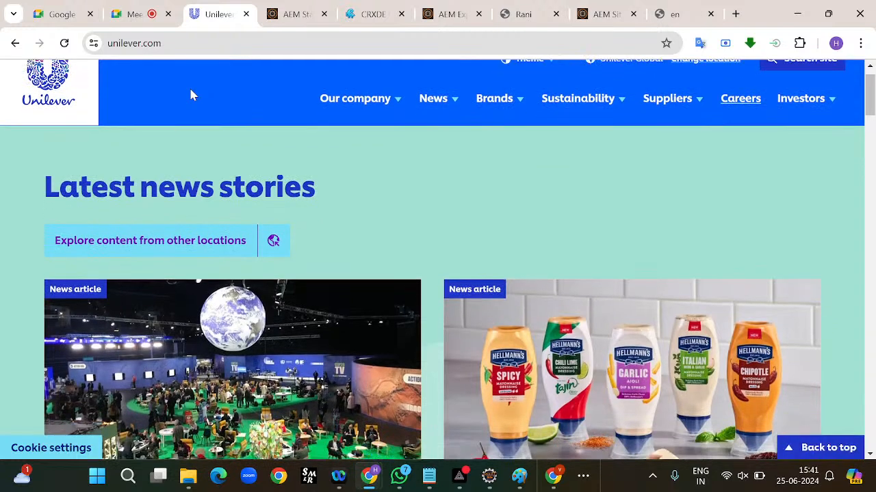
scroll(191, 94, "up", 2)
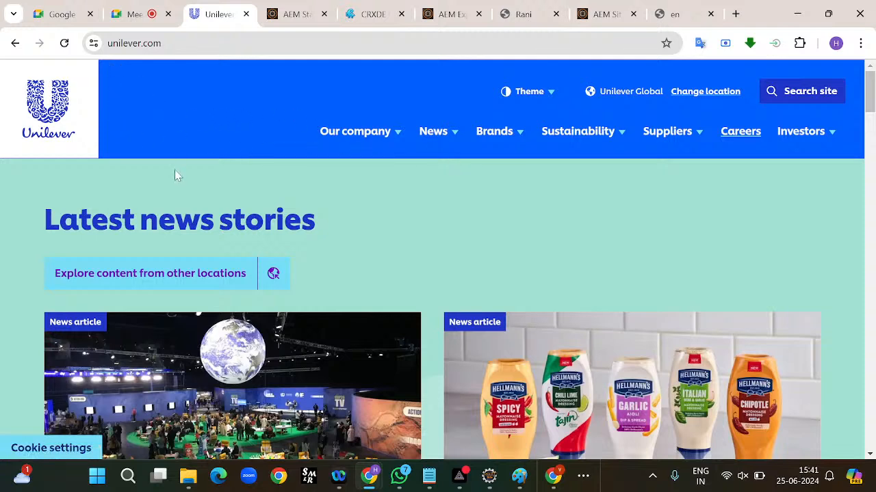
- Inspect the Unilever header's markup in the developer tools, examining the logo image and its uco-c-header__main container
right_click(160, 124)
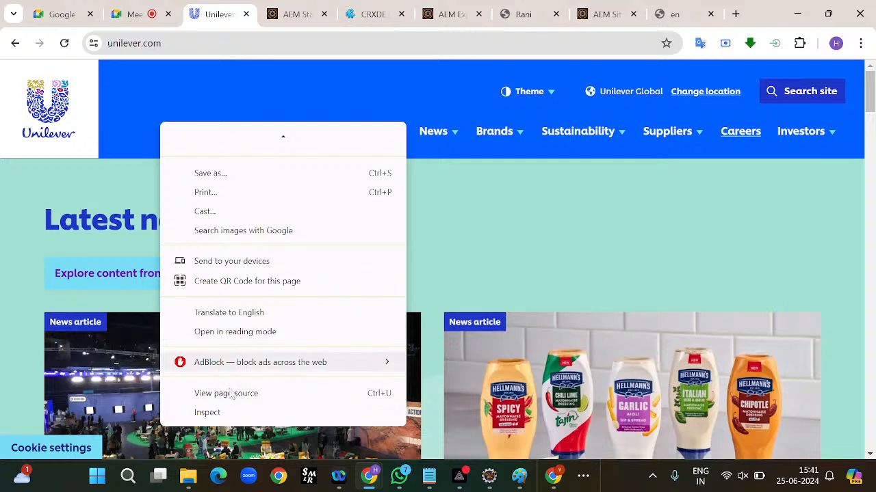
left_click(212, 414)
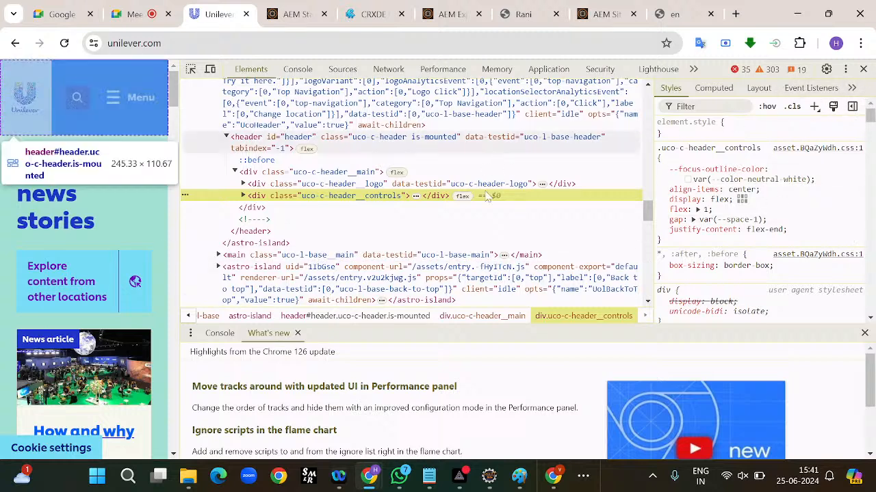
scroll(445, 226, "up", 3)
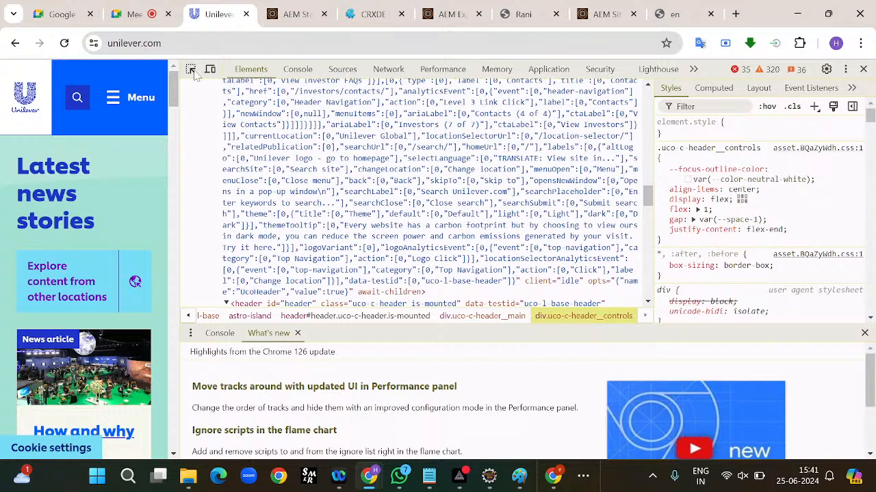
left_click(192, 70)
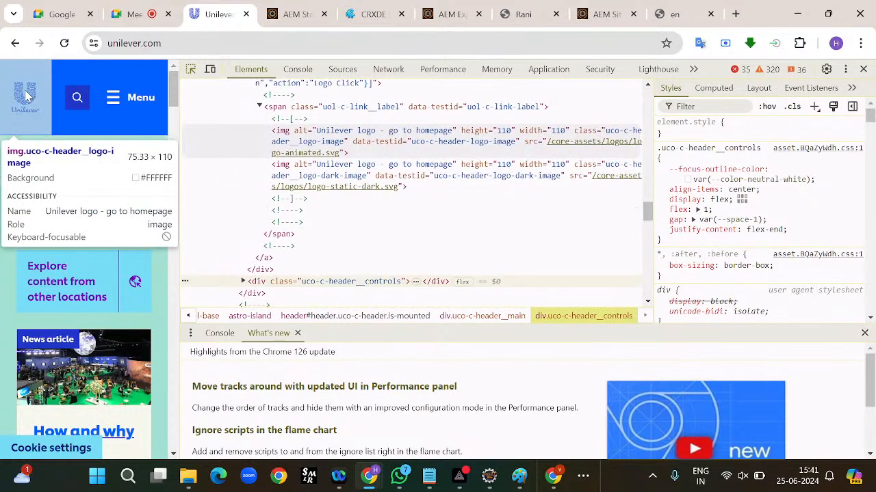
left_click(26, 96)
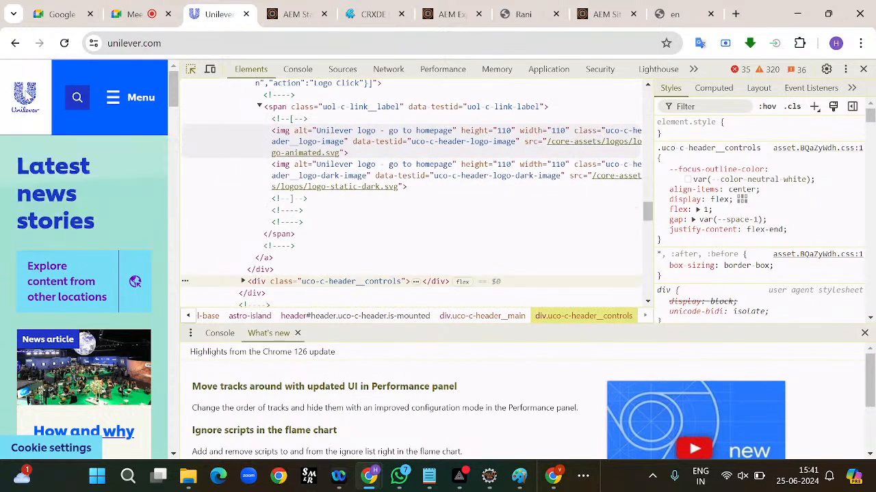
scroll(317, 140, "up", 3)
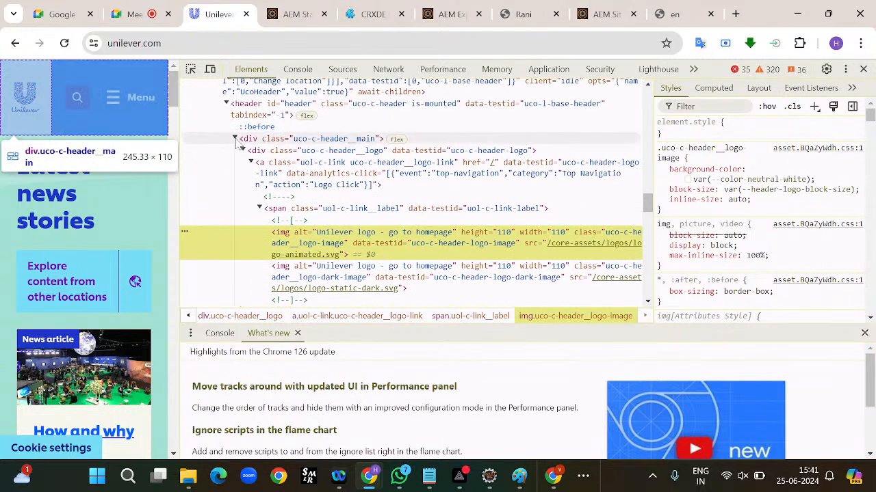
left_click(235, 139)
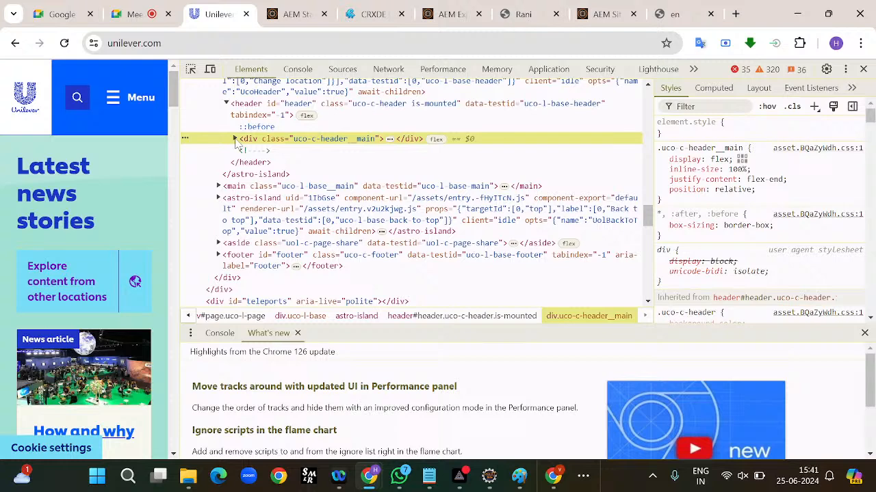
left_click(235, 138)
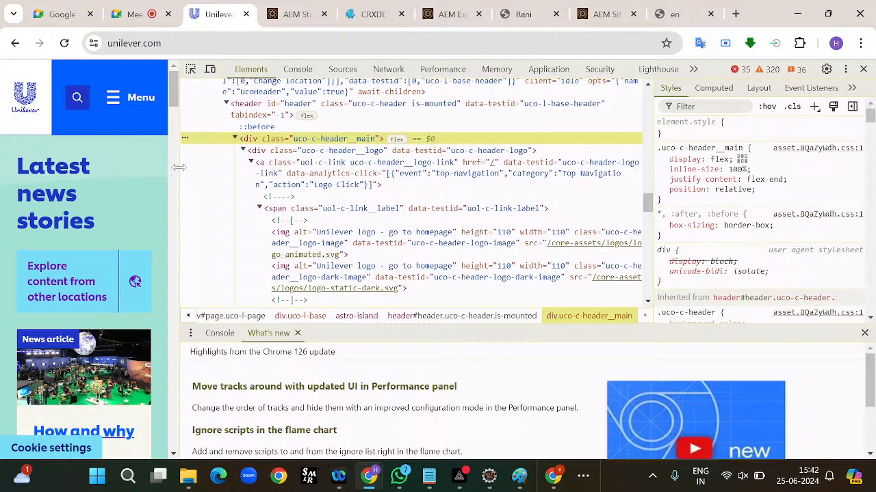
- Widen the page area beside the developer tools and inspect the header tools area and the Unilever logo image
left_click_drag(179, 167, 479, 168)
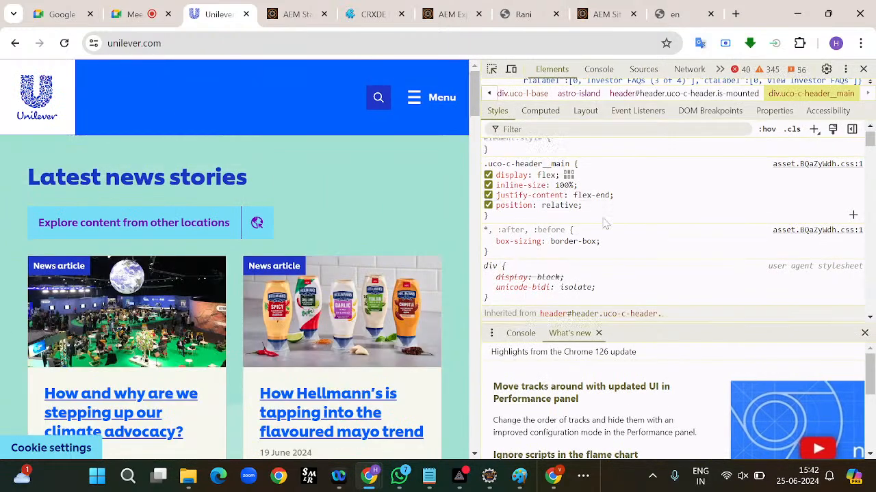
right_click(181, 108)
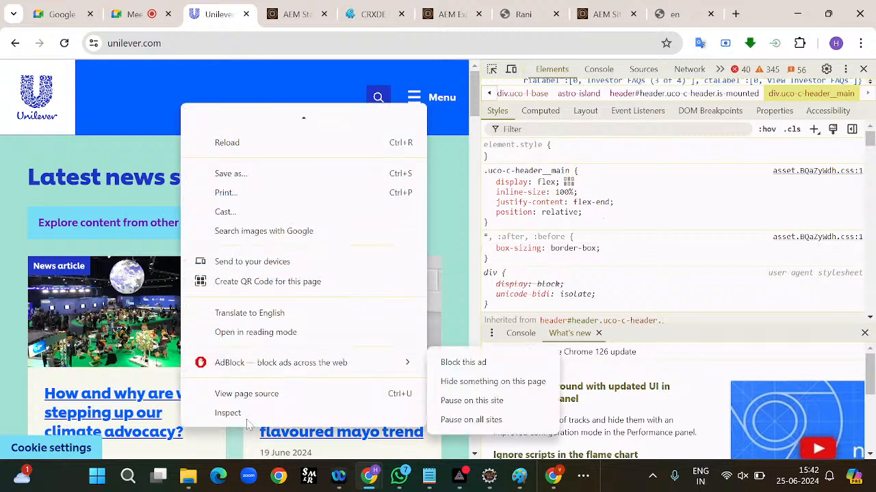
left_click(246, 413)
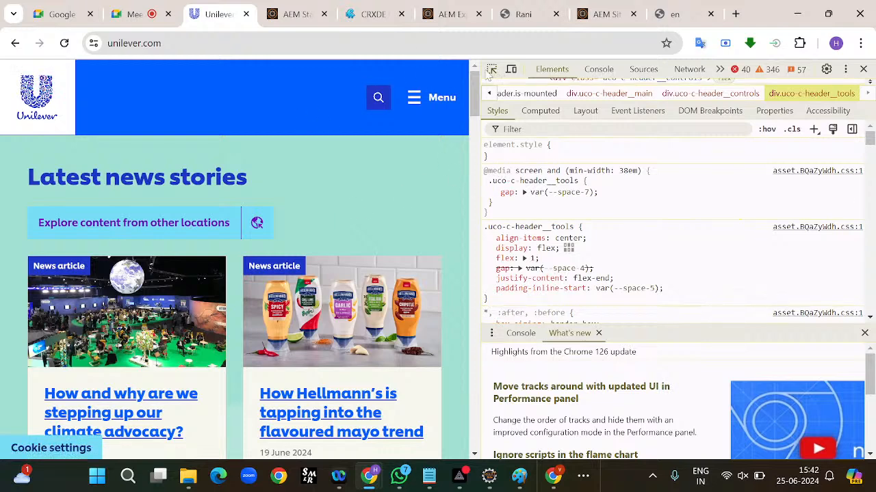
left_click(492, 70)
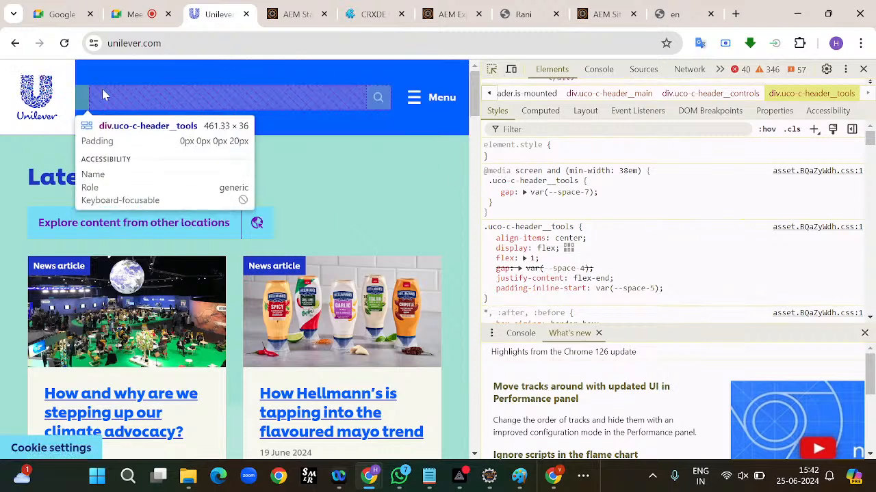
left_click(46, 102)
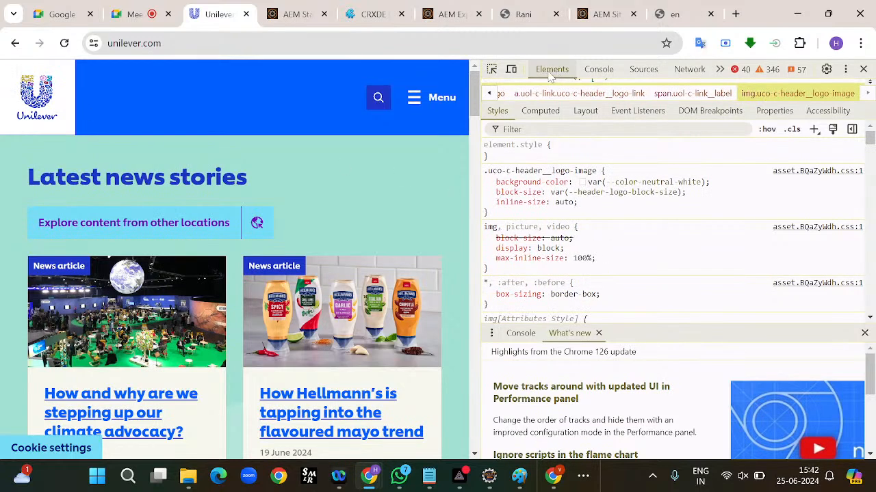
- Turn on the responsive device view of the Unilever page and inspect the header's controls area
left_click(511, 69)
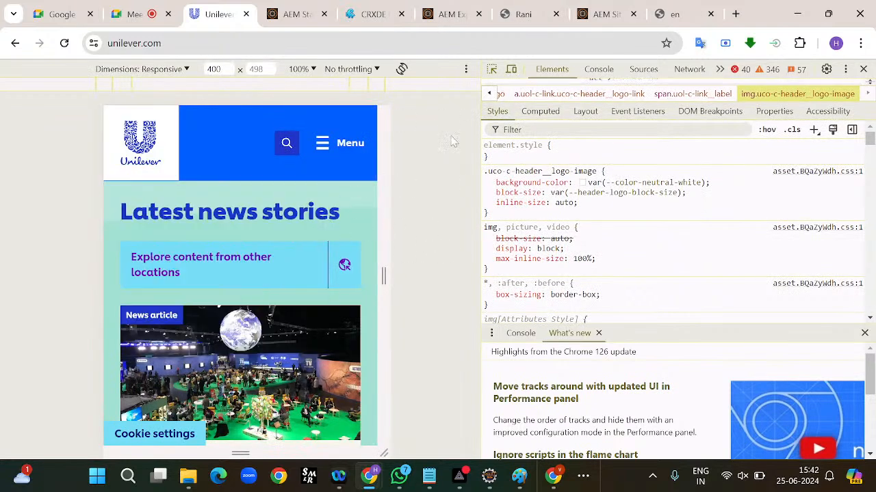
left_click(149, 158)
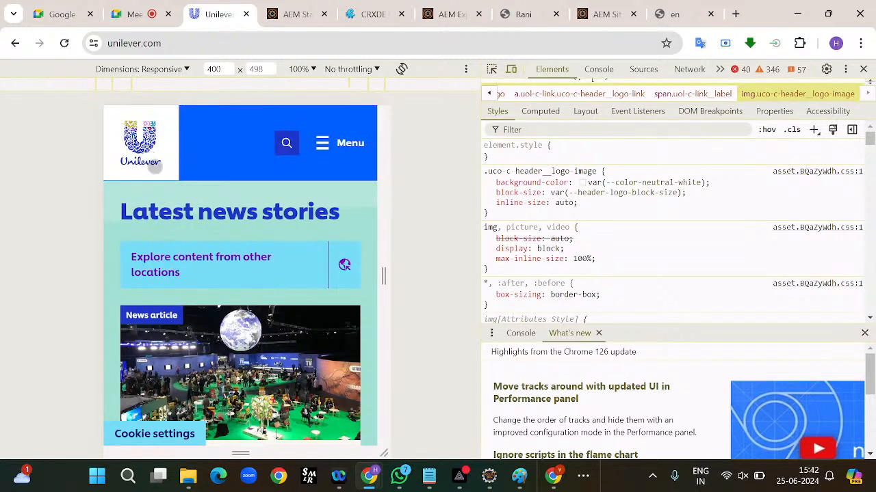
left_click(491, 70)
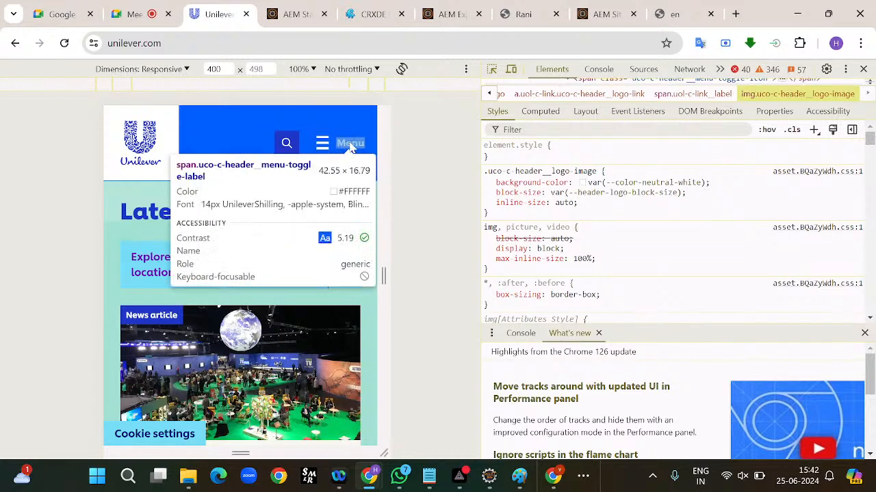
left_click(226, 118)
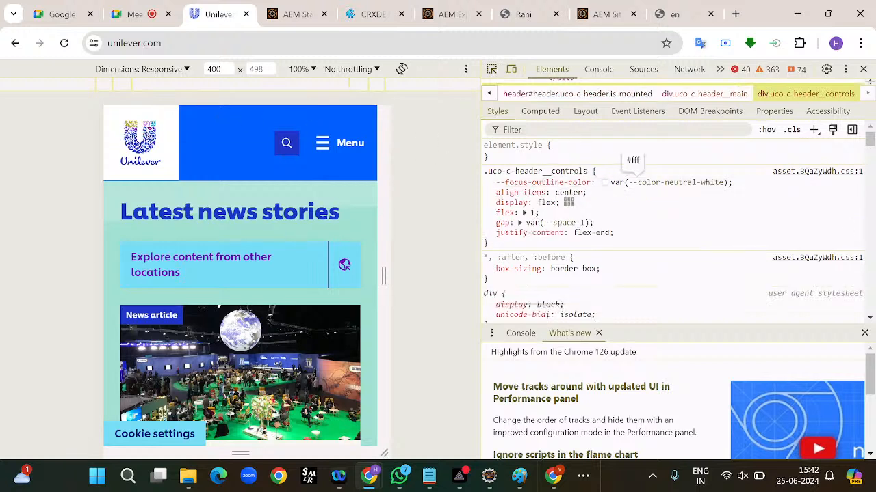
- Examine the header controls element's computed box model and style rules, and close the developer tools
left_click(544, 112)
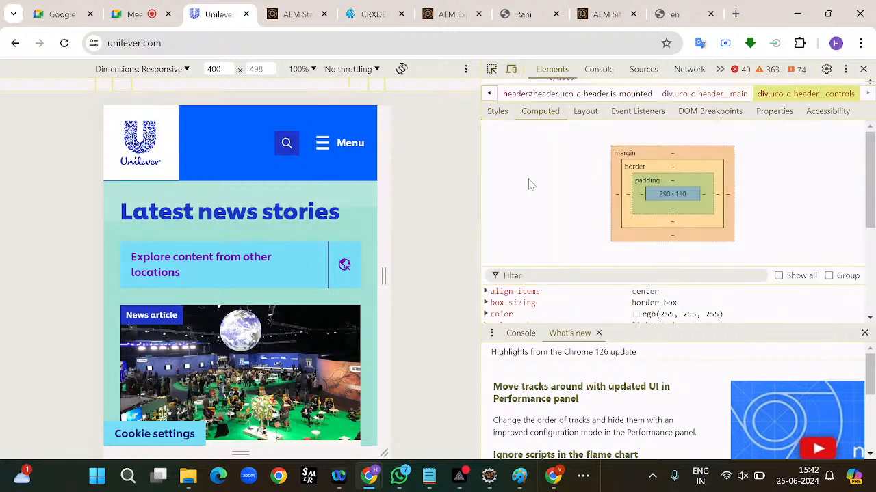
left_click(497, 111)
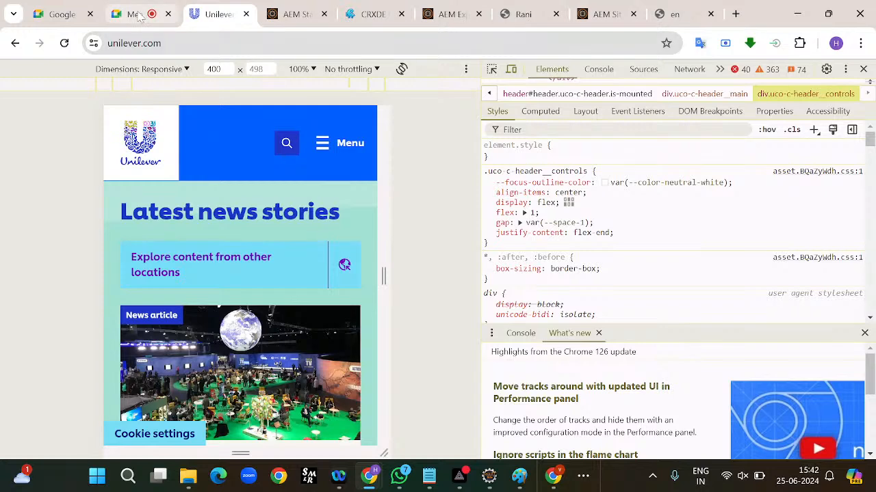
left_click(864, 70)
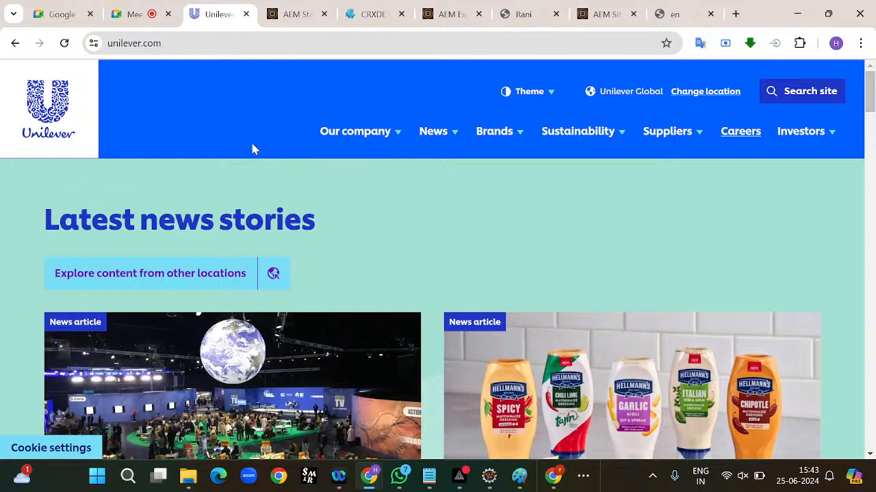
- Examine the Unilever home page's header and the news stories beneath it, and return to the start of the page
scroll(255, 149, "down", 1)
scroll(255, 149, "up", 1)
scroll(253, 149, "down", 1)
scroll(253, 149, "up", 1)
scroll(286, 133, "down", 1)
scroll(286, 133, "up", 1)
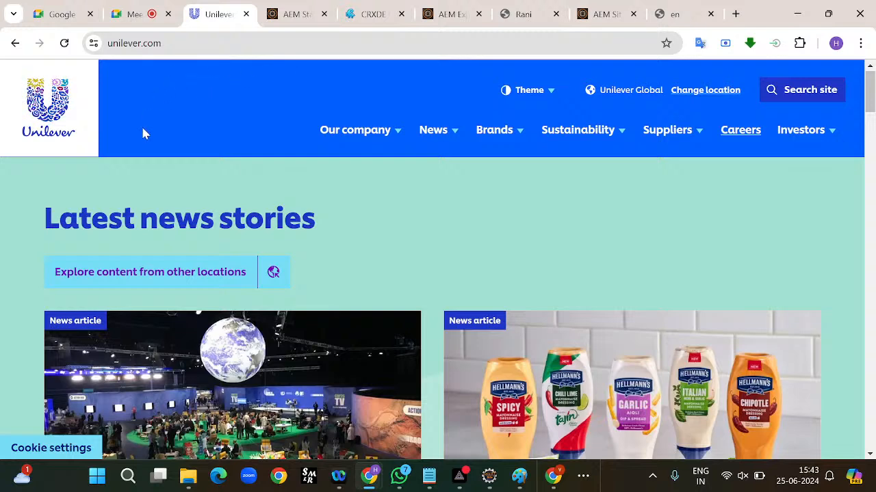
scroll(203, 159, "down", 3)
scroll(202, 159, "up", 3)
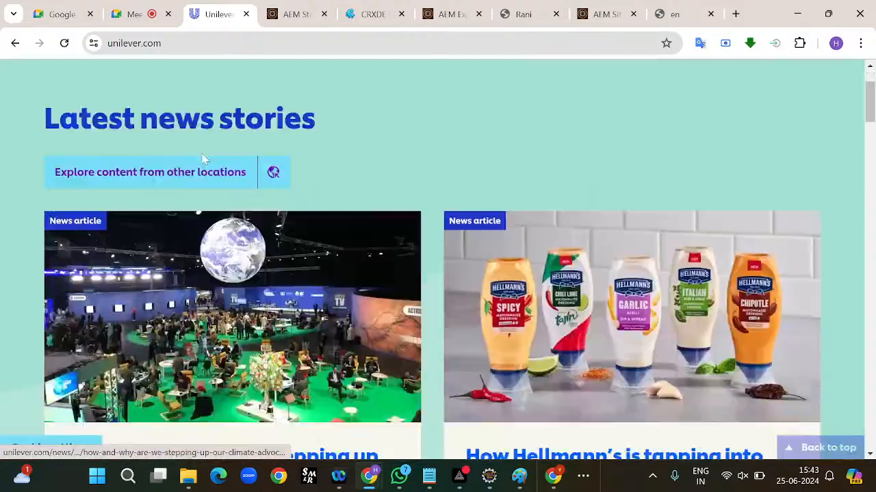
scroll(202, 159, "down", 10)
scroll(202, 159, "down", 5)
scroll(202, 159, "up", 15)
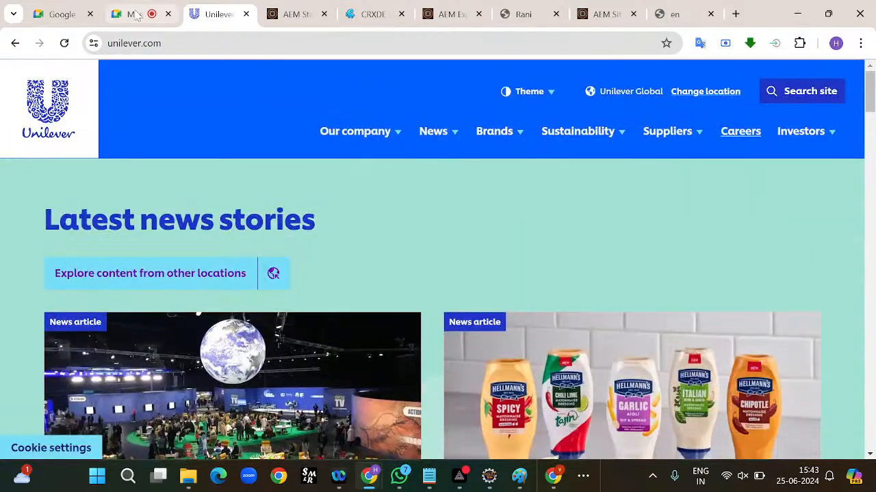
- Switch to the Google Meet call, dismiss the infinity mirror notice, and leave the meeting
left_click(137, 15)
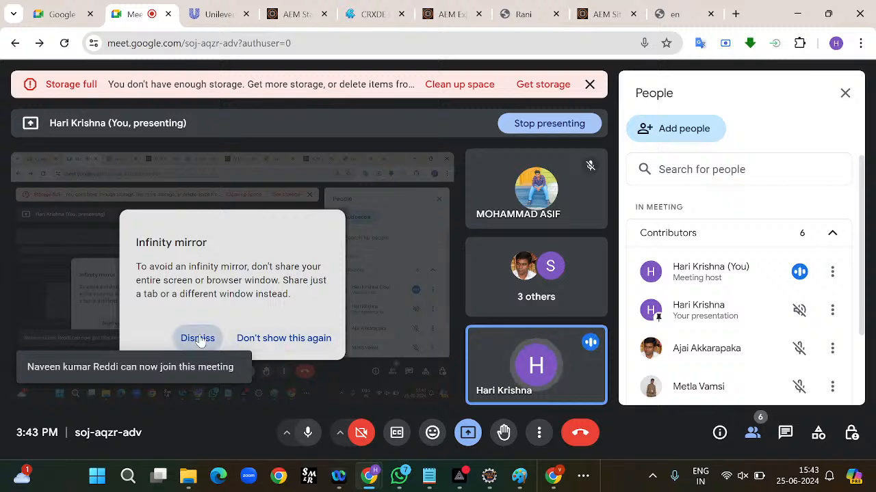
left_click(197, 338)
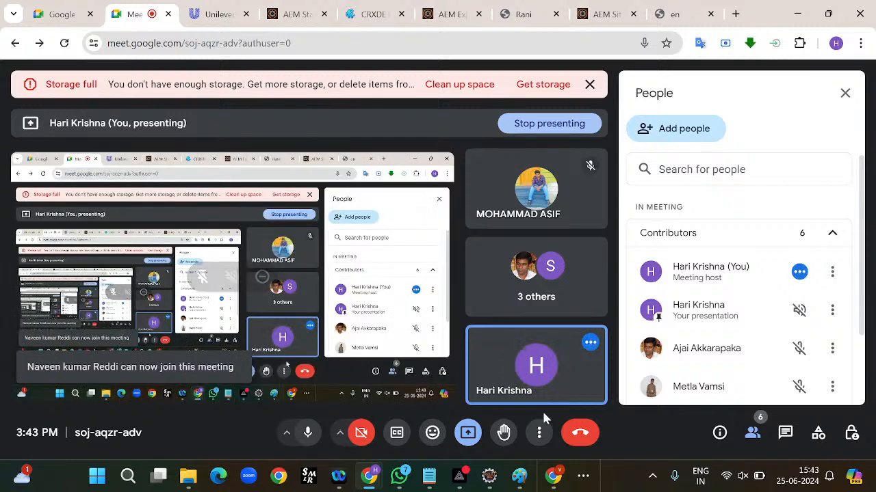
left_click(578, 435)
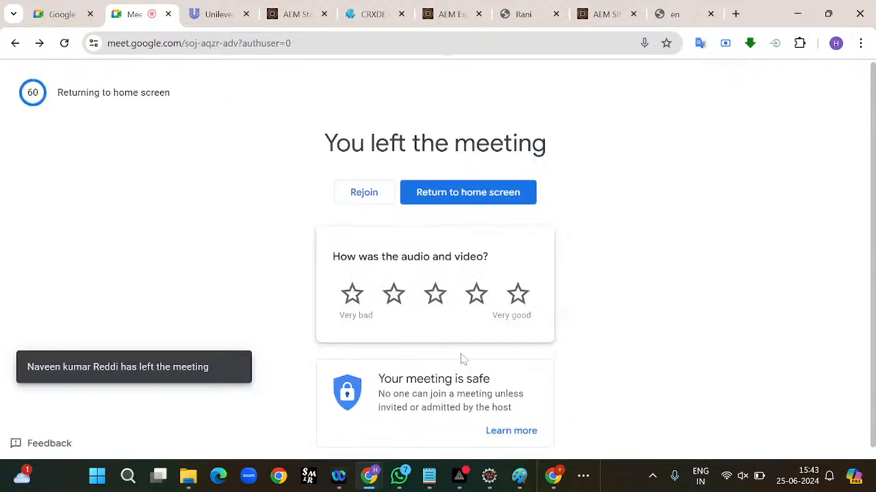